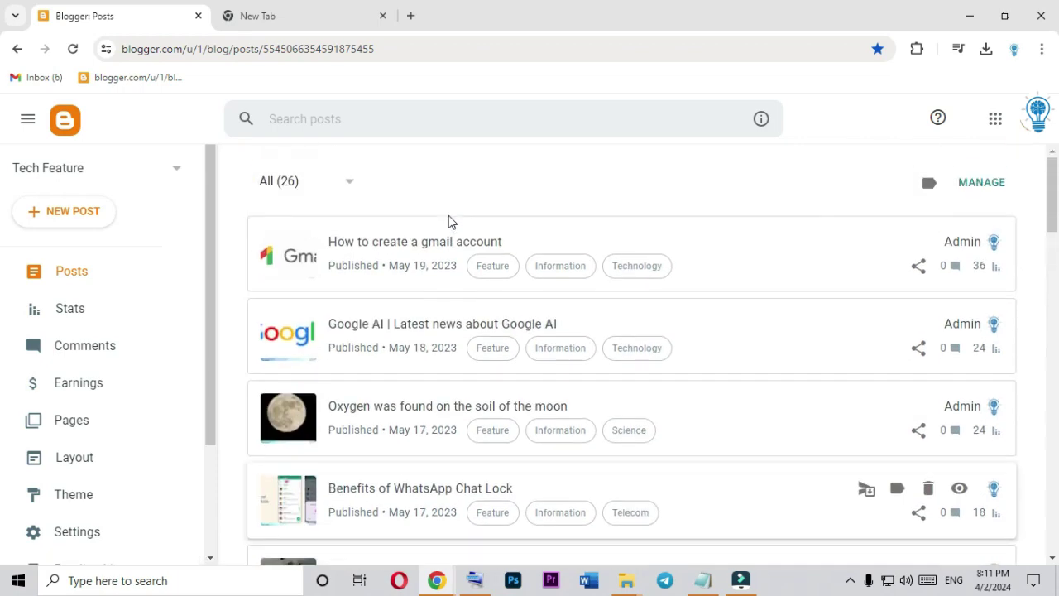
Open the live Tech Feature blog and review its homepage sections from the header to the Technology section
scroll(87, 438, down, 3)
click(83, 458)
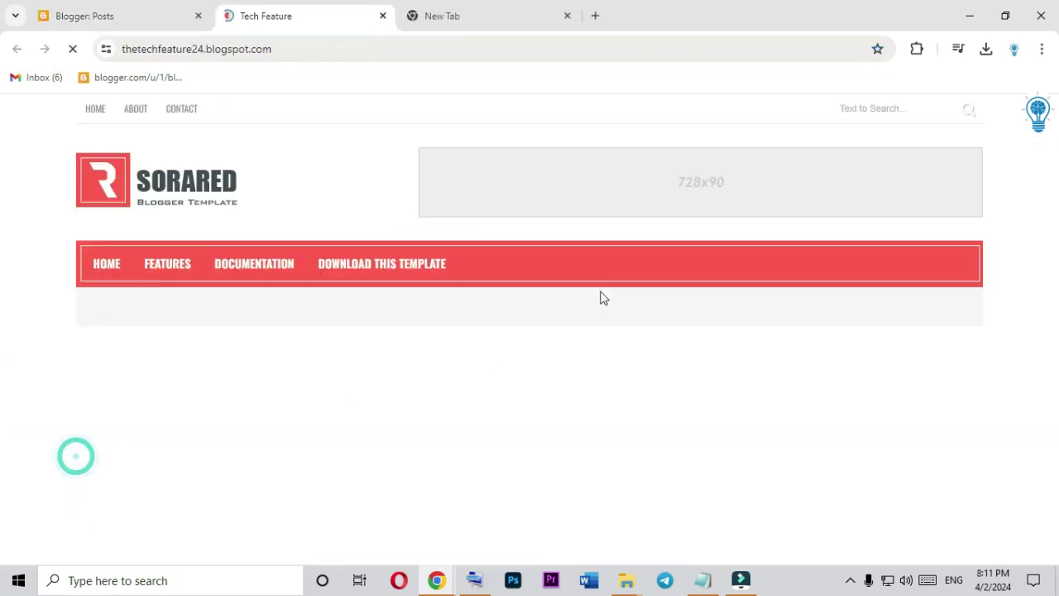
scroll(601, 298, down, 2)
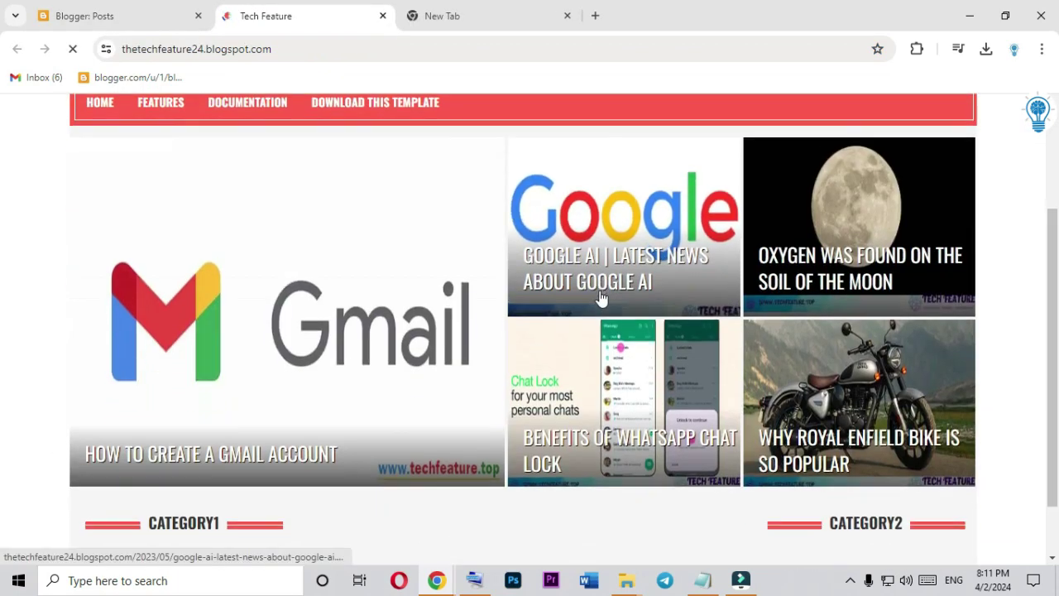
scroll(600, 300, down, 2)
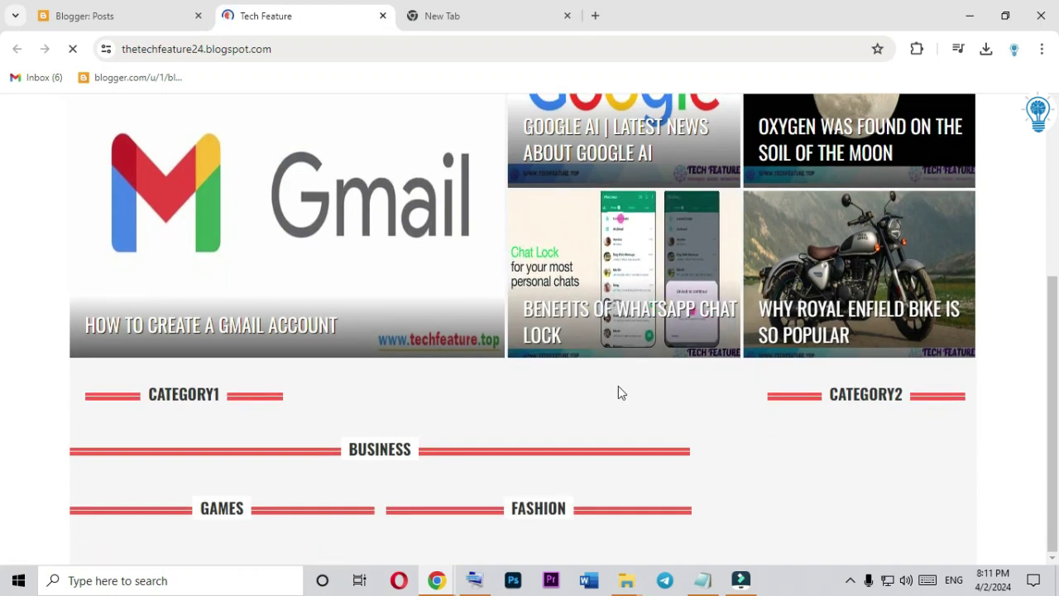
scroll(618, 385, down, 5)
scroll(619, 389, down, 4)
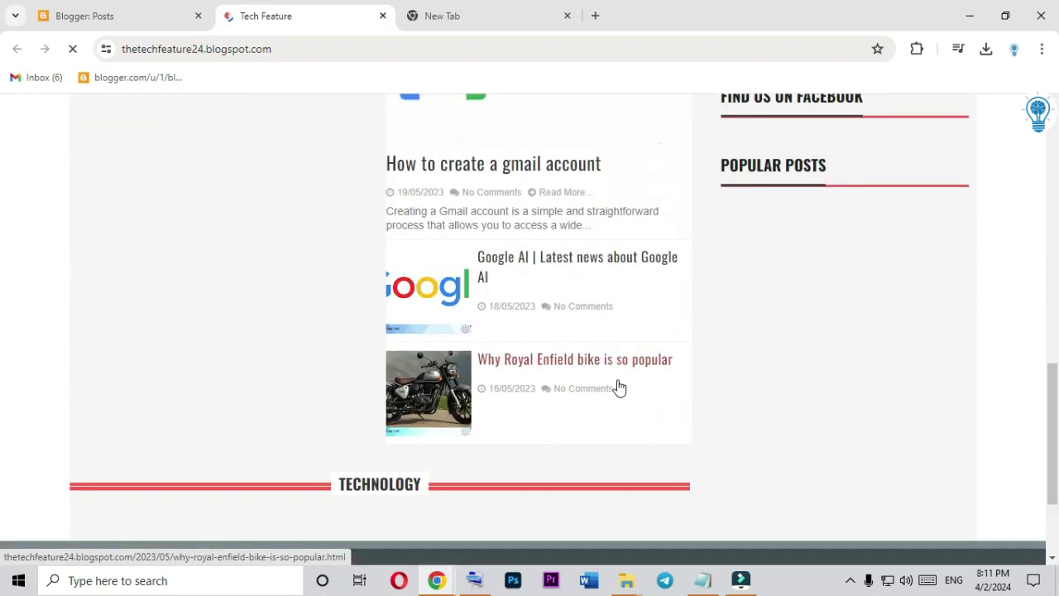
scroll(618, 381, up, 15)
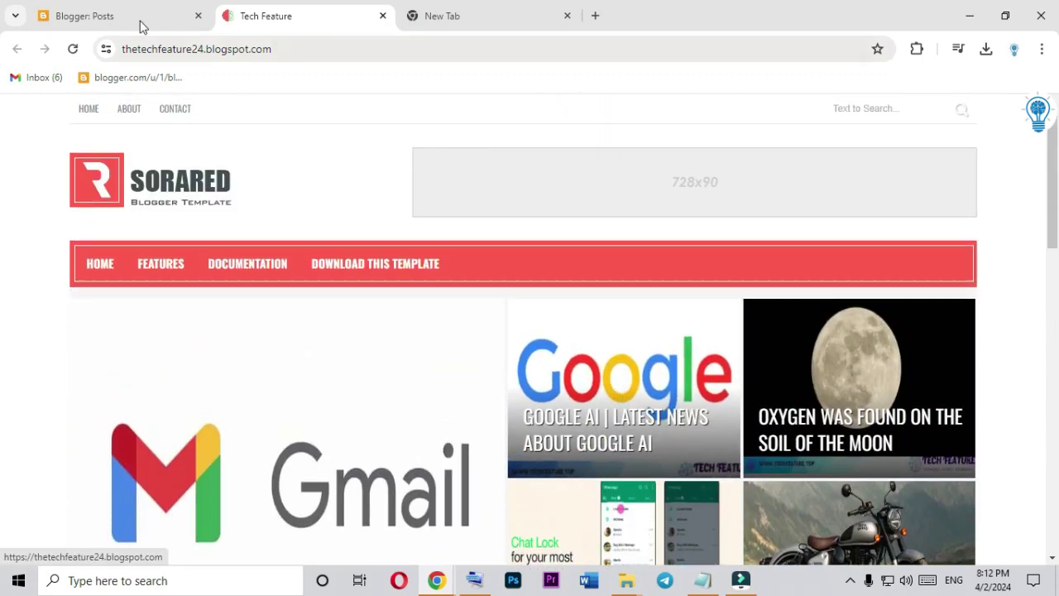
Remove the HTML/JavaScript gadget from the ads section of the blog layout
click(124, 15)
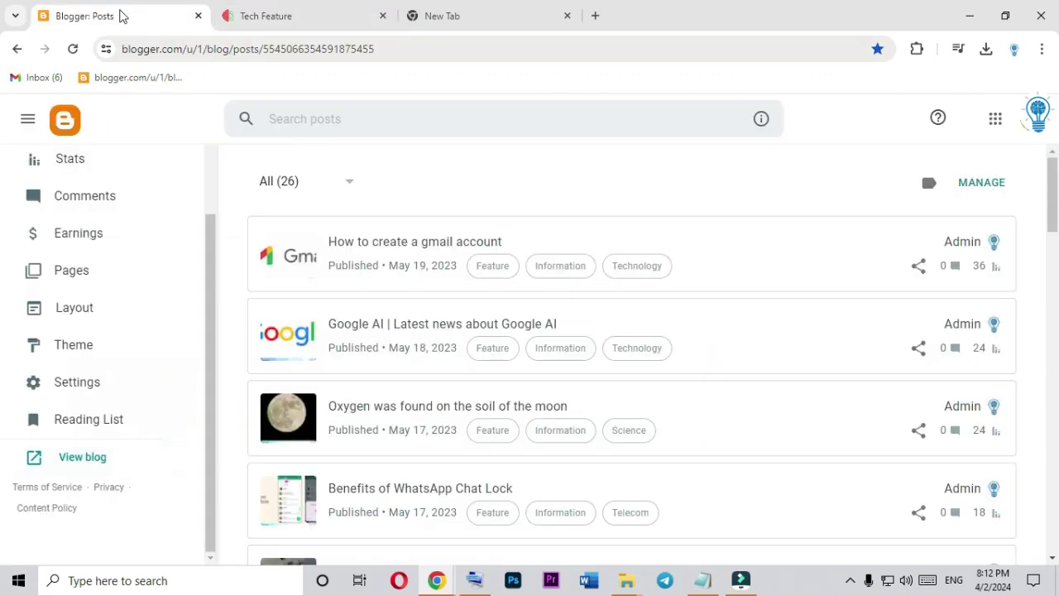
click(83, 309)
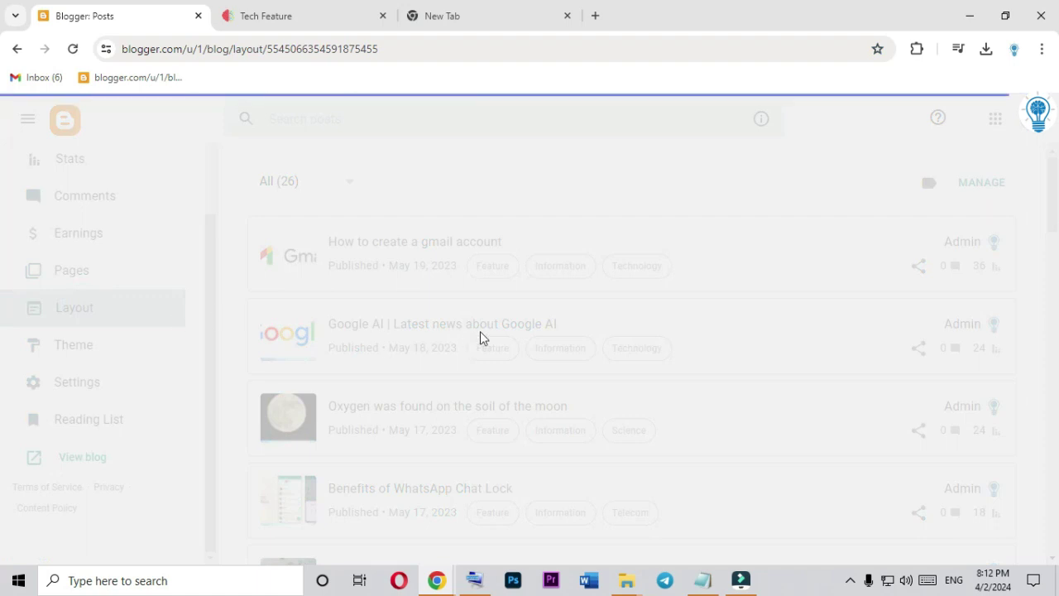
scroll(668, 302, down, 2)
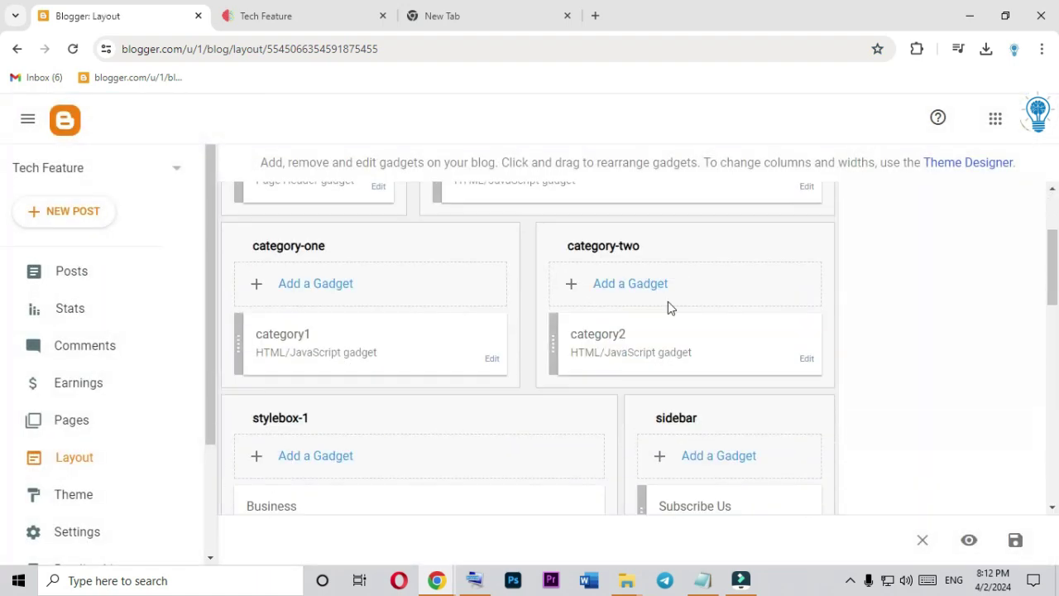
scroll(674, 303, up, 1)
click(806, 266)
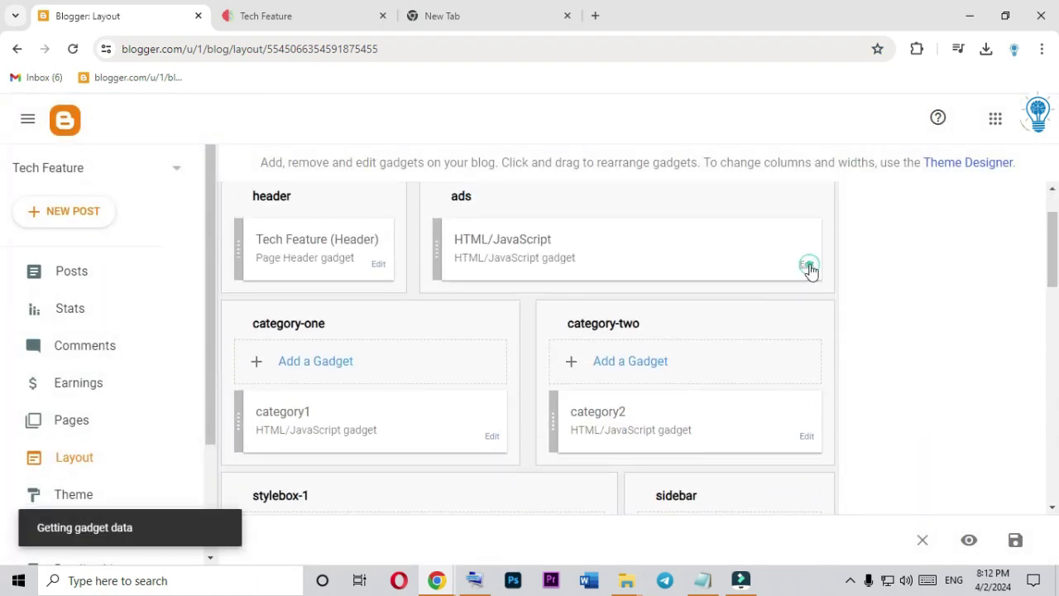
click(517, 467)
click(644, 382)
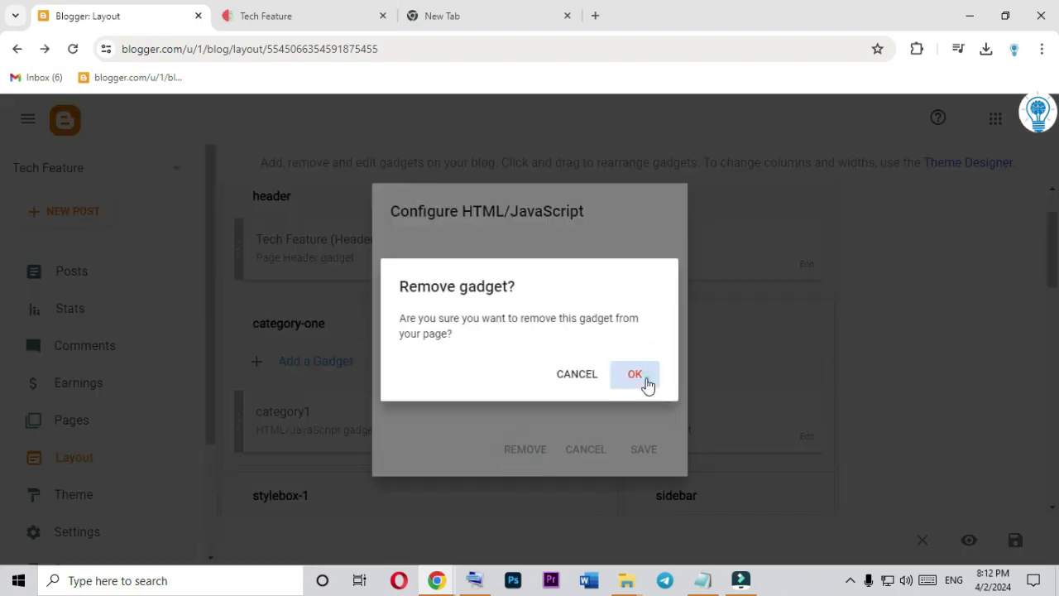
scroll(534, 255, up, 1)
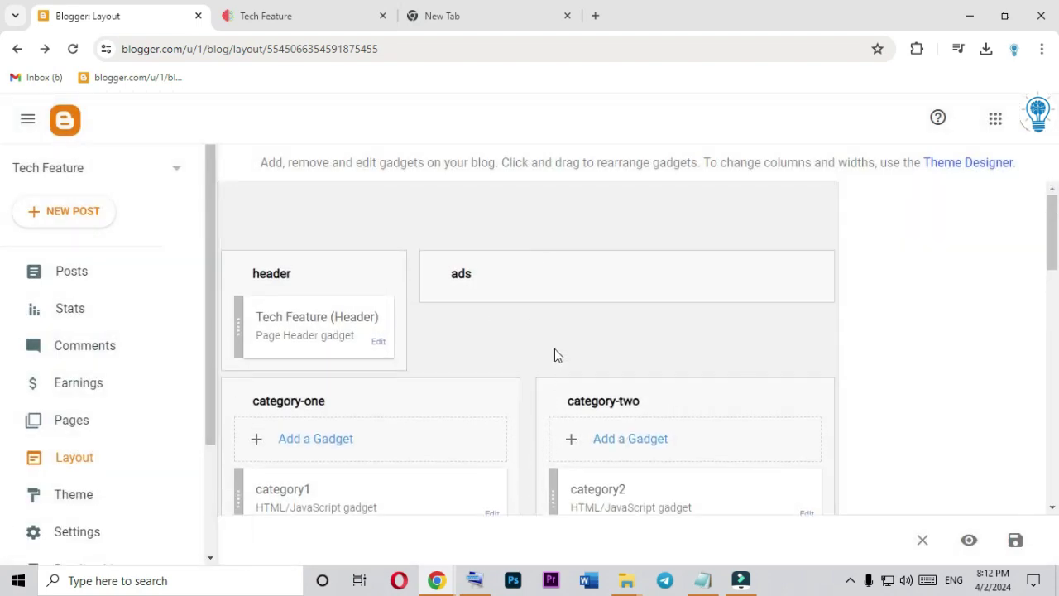
Check the title and content settings of the category1 gadget in the category-one section, leaving them unsaved
scroll(554, 355, down, 3)
scroll(513, 357, up, 1)
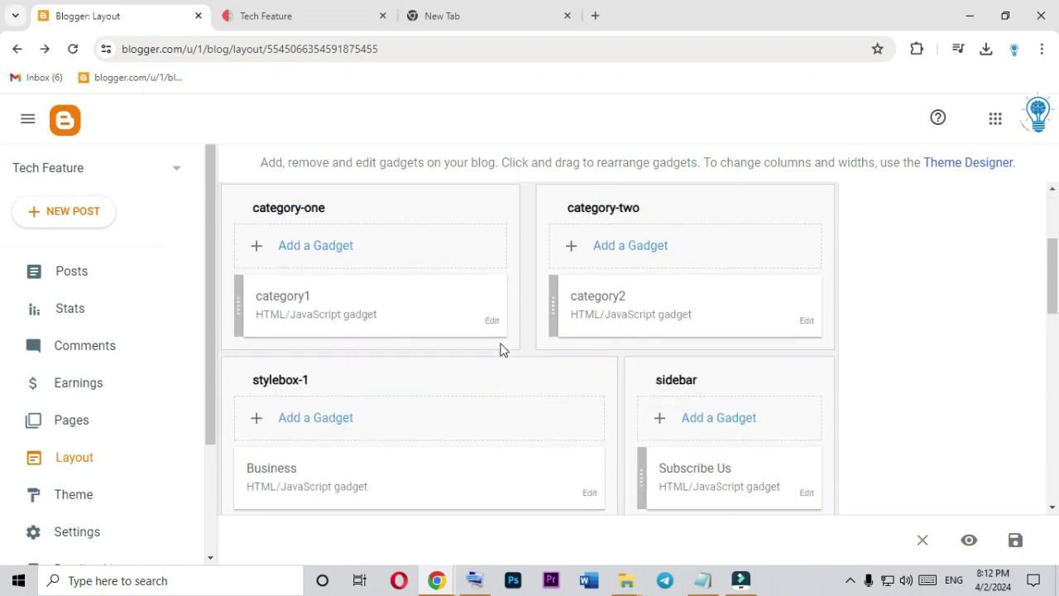
scroll(501, 349, up, 1)
click(493, 358)
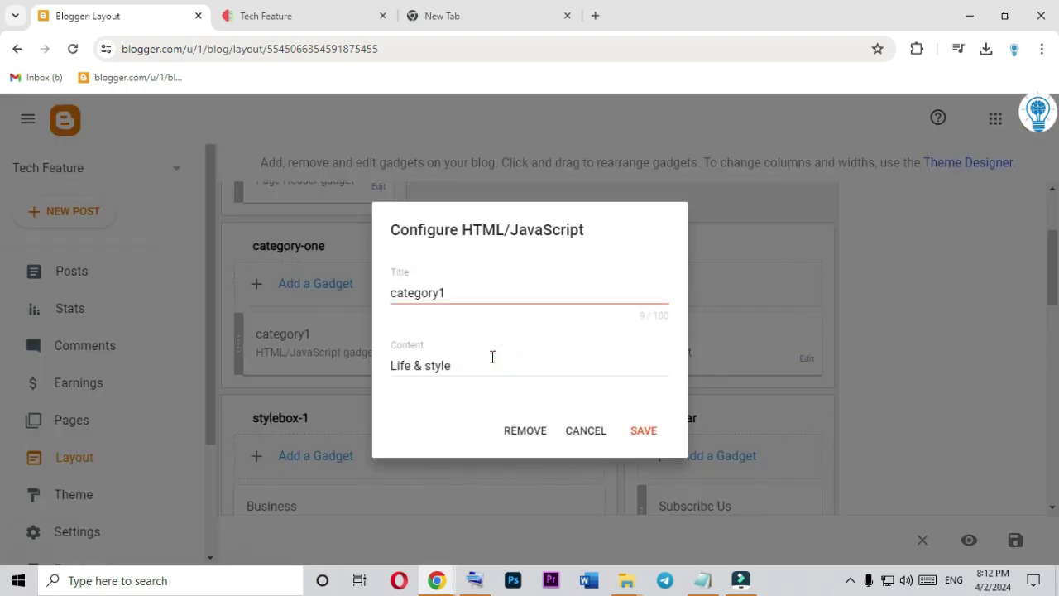
click(593, 443)
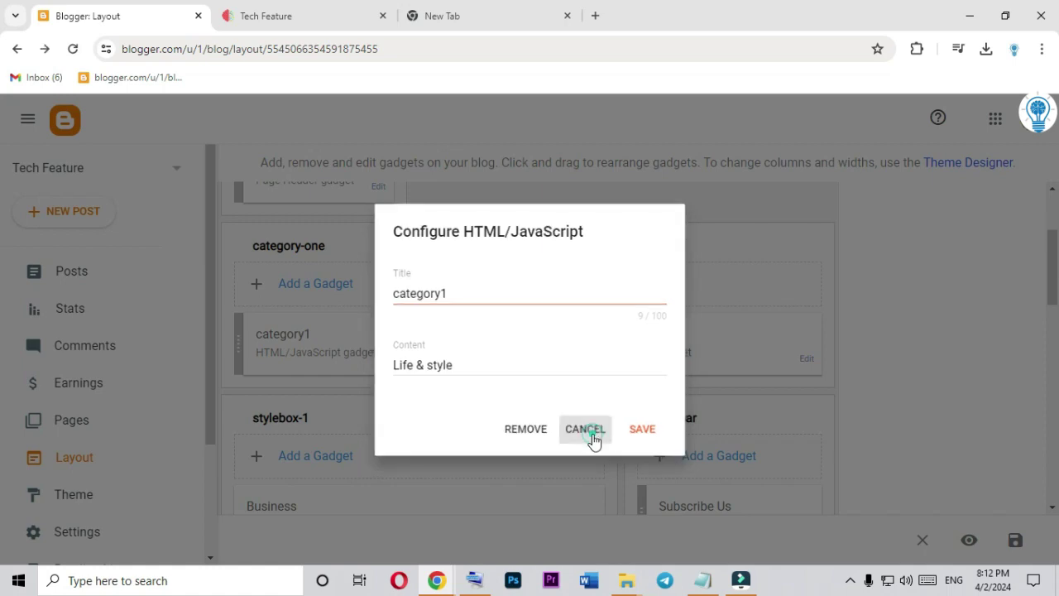
Remove the Subscribe Us and Find Us On Facebook gadgets from the sidebar section
scroll(773, 378, down, 4)
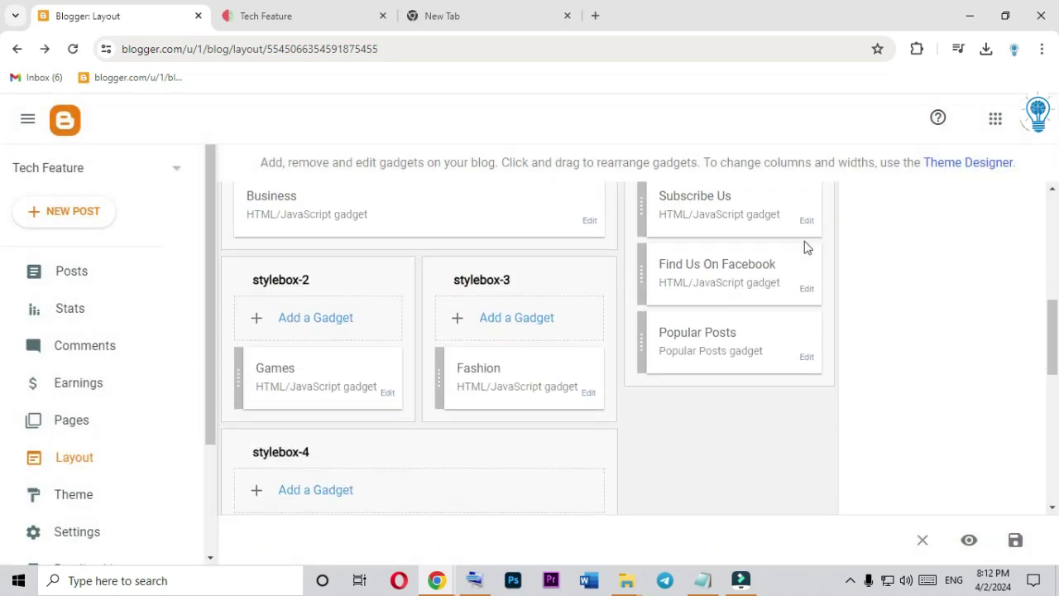
click(806, 222)
click(530, 509)
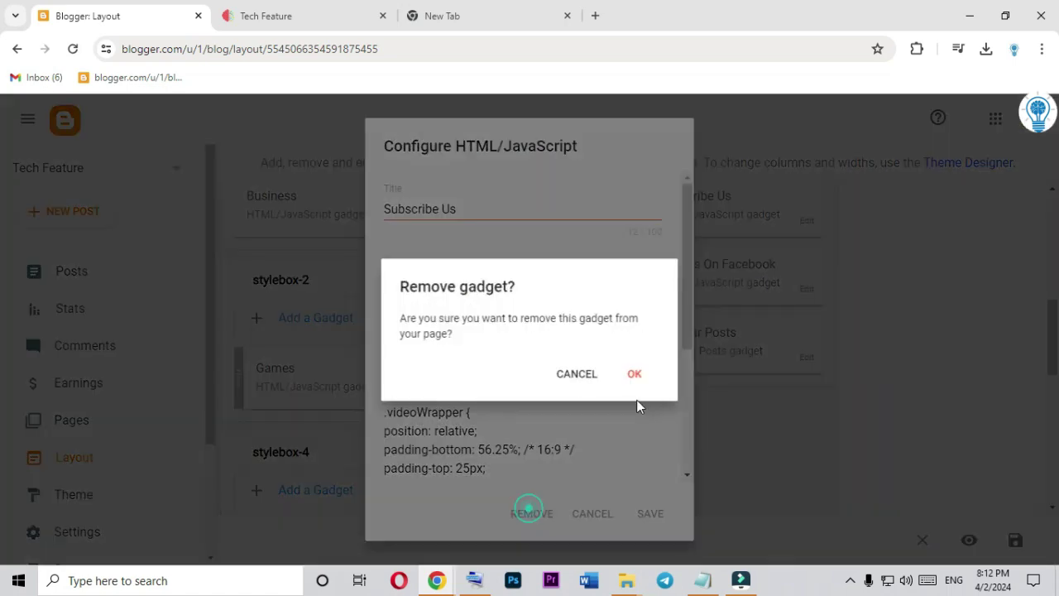
click(634, 374)
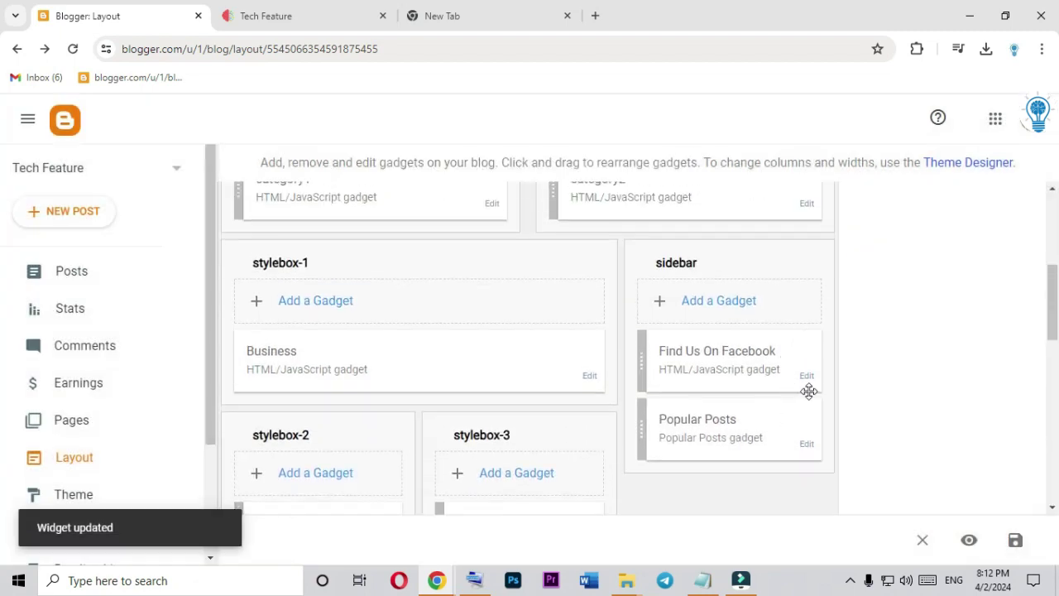
click(807, 378)
click(516, 508)
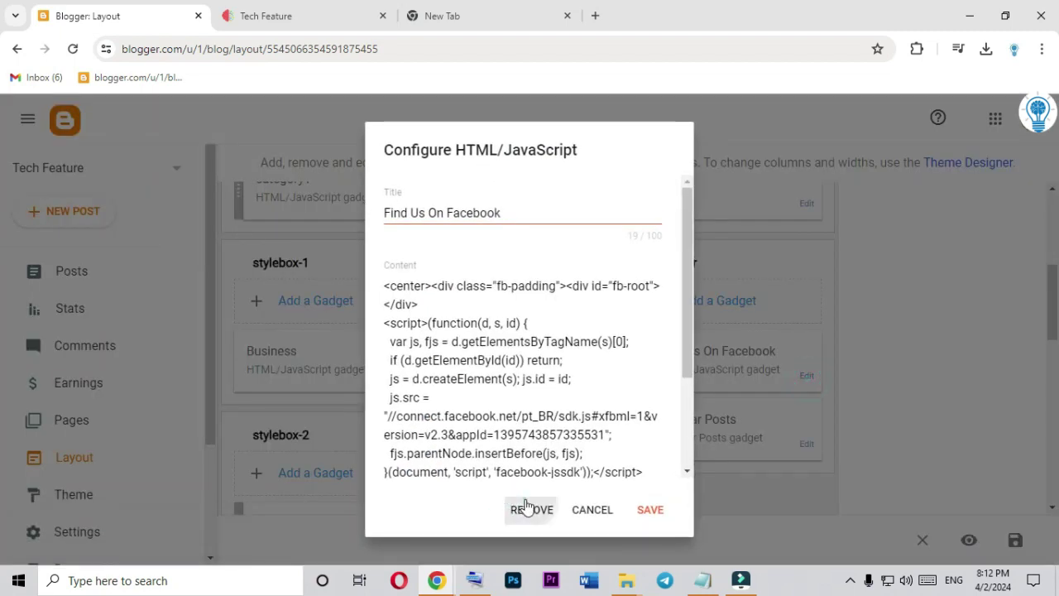
click(634, 376)
Copy the label list "Technology,Information,Feature," from the post "How to create a gmail account" without changing its labels
scroll(649, 394, down, 5)
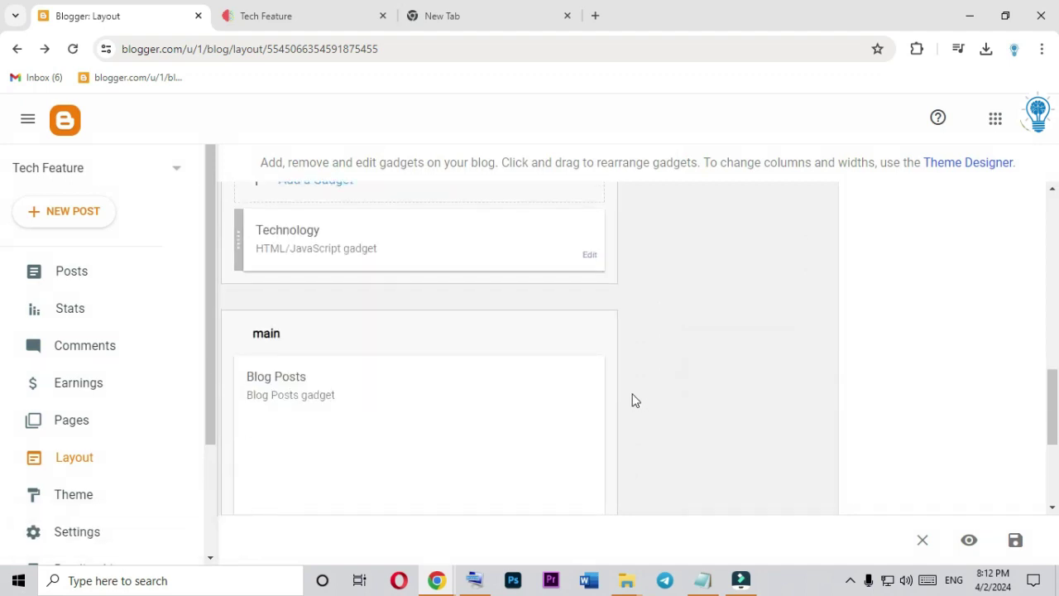
scroll(630, 397, down, 3)
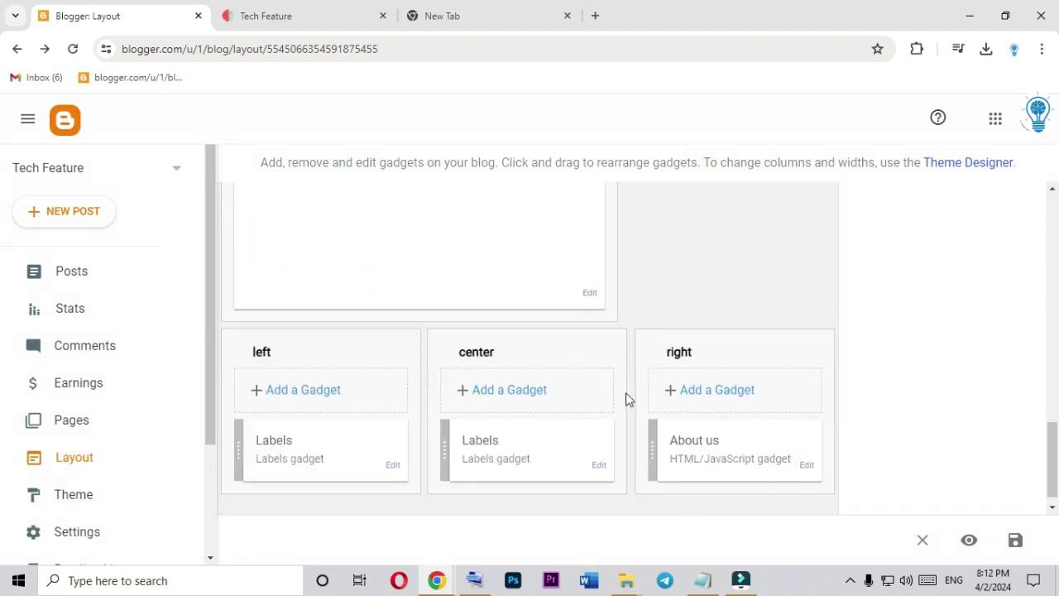
click(83, 273)
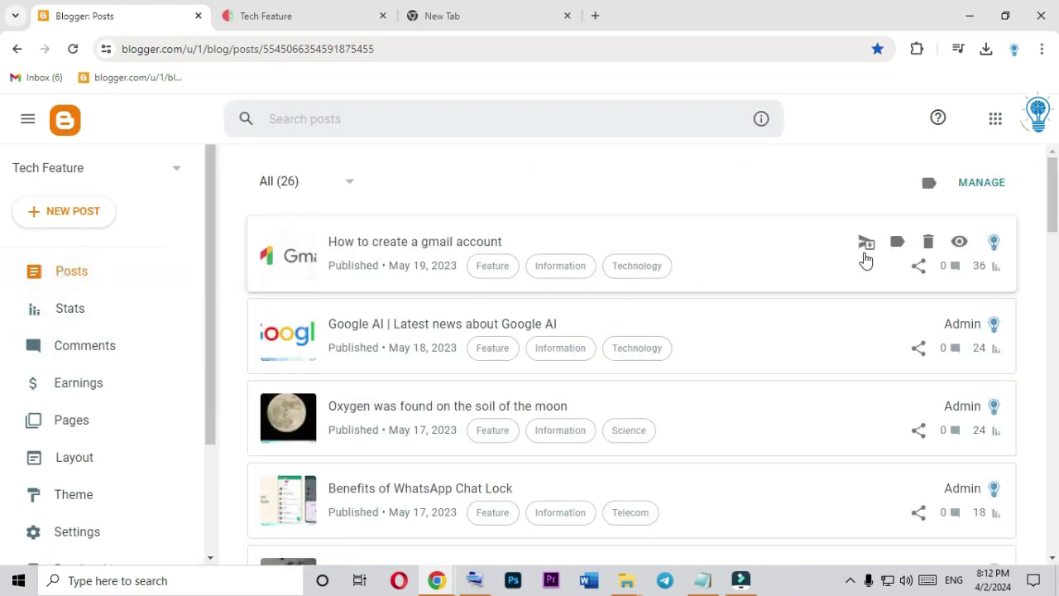
click(897, 243)
drag(605, 264, 397, 263)
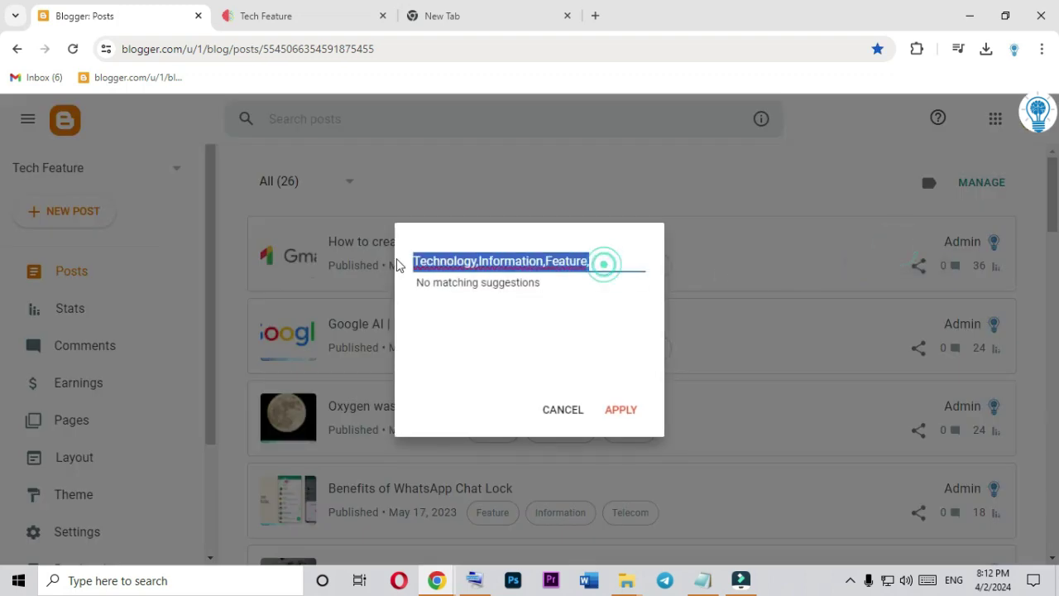
right_click(451, 261)
click(501, 371)
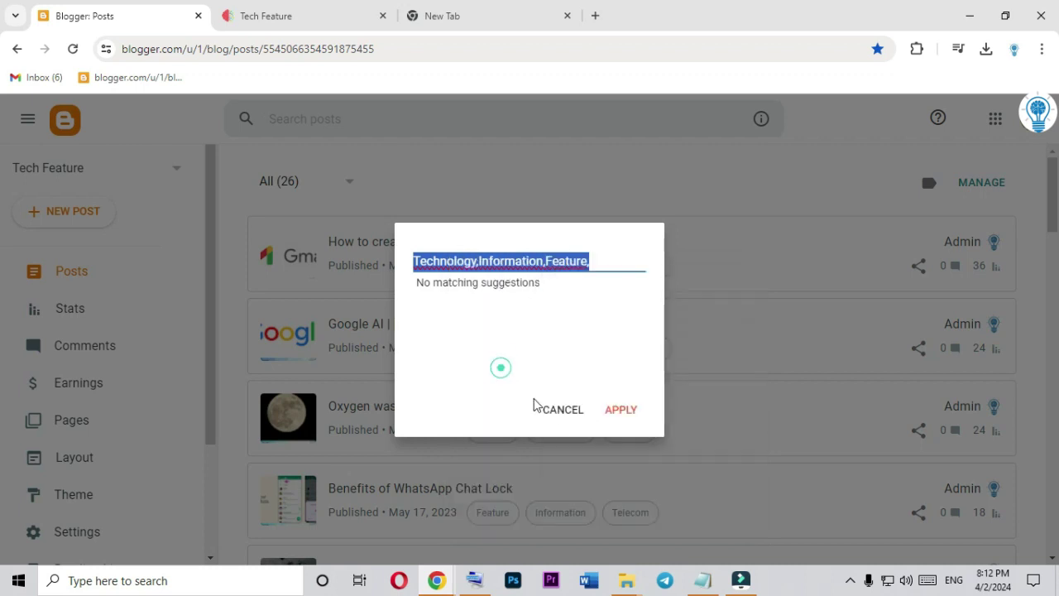
click(563, 413)
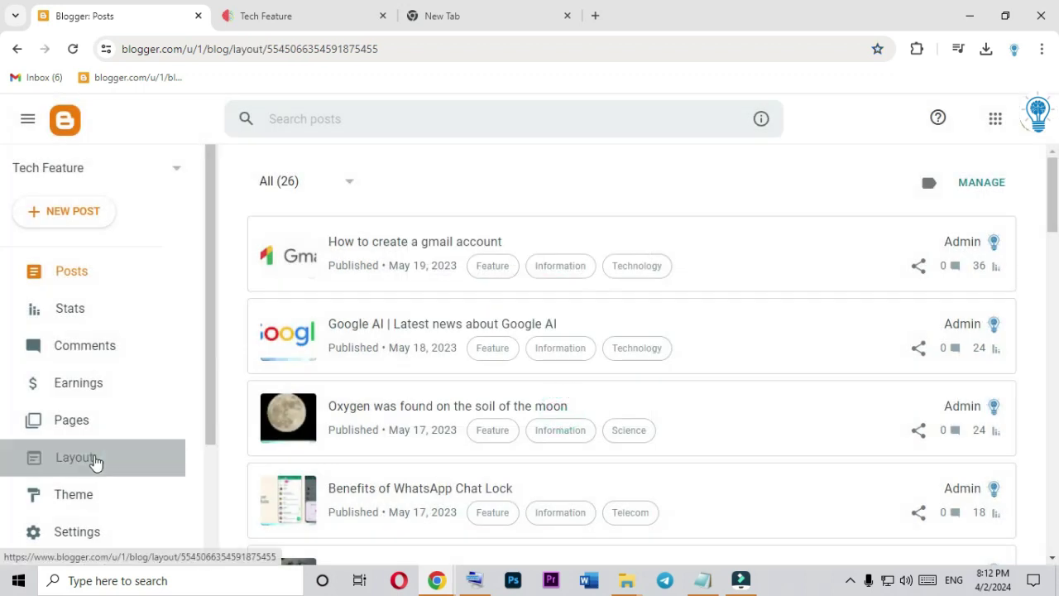
Return to the blog layout and locate the Category1 heading on the live blog's homepage
click(94, 461)
scroll(591, 329, down, 2)
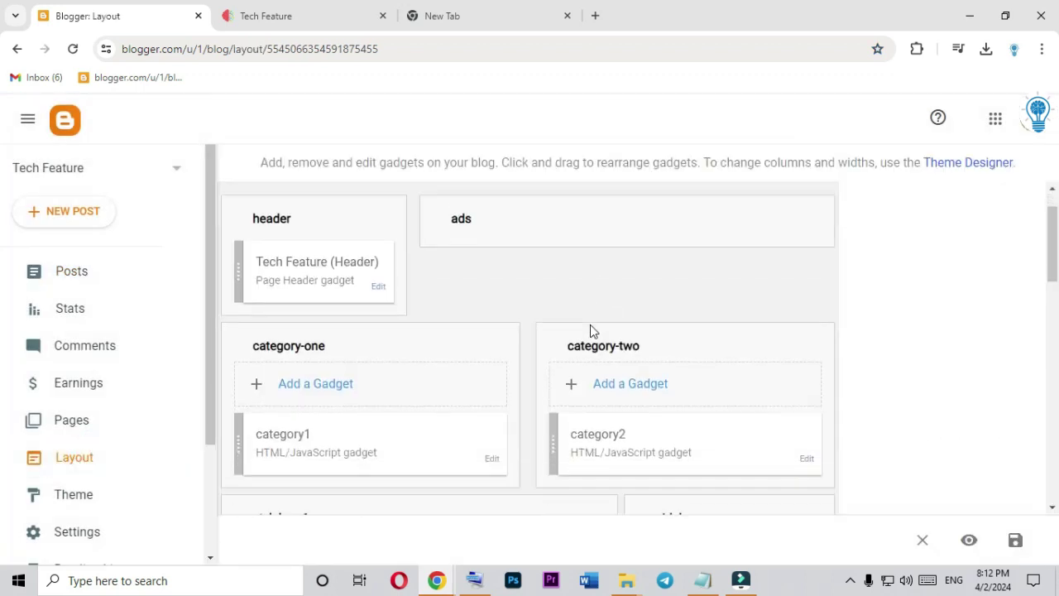
click(439, 10)
click(327, 8)
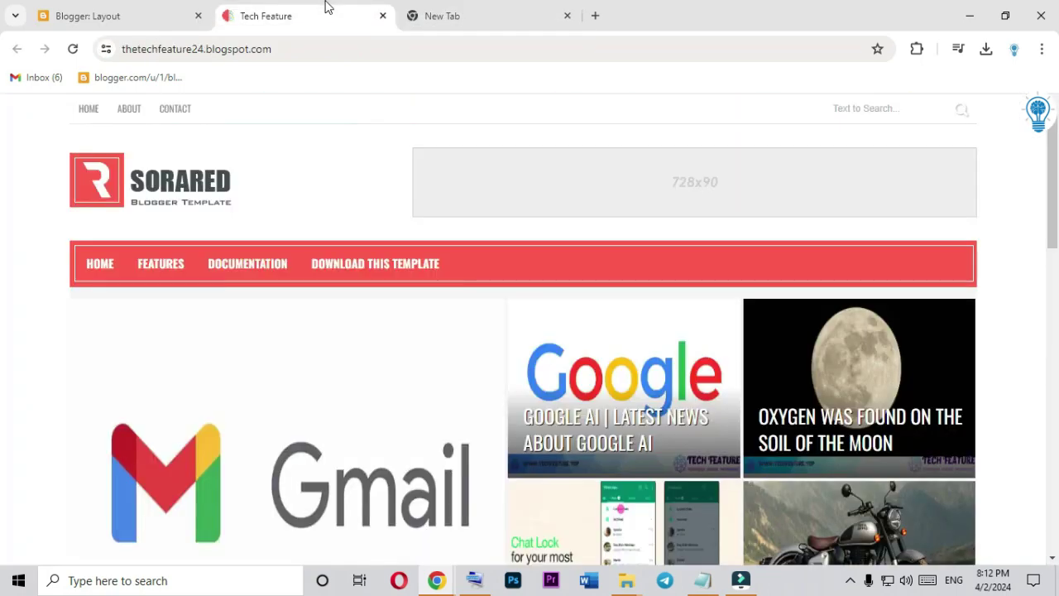
scroll(380, 281, down, 5)
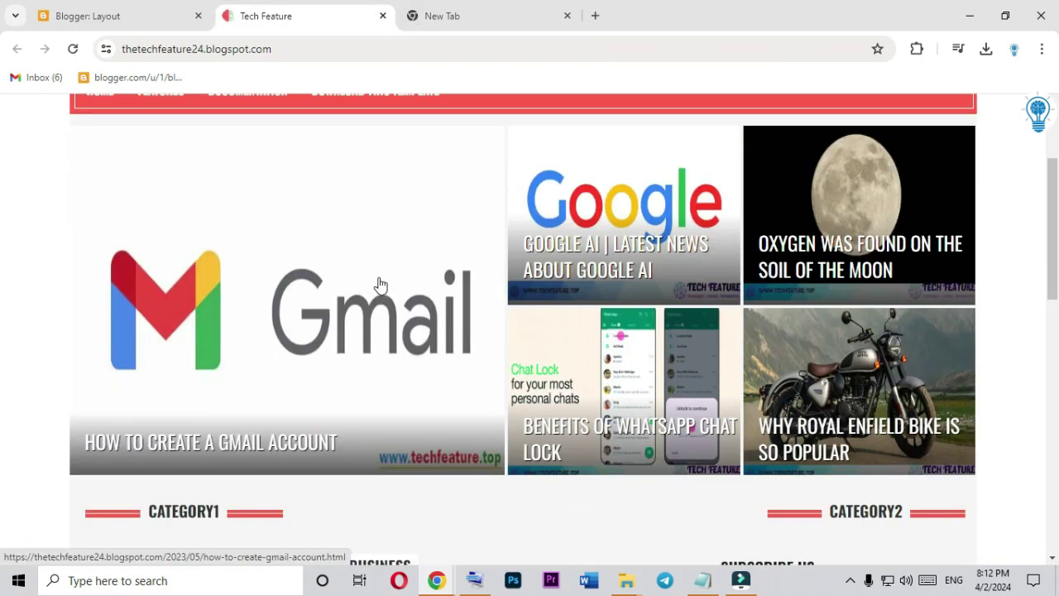
drag(218, 296, 149, 301)
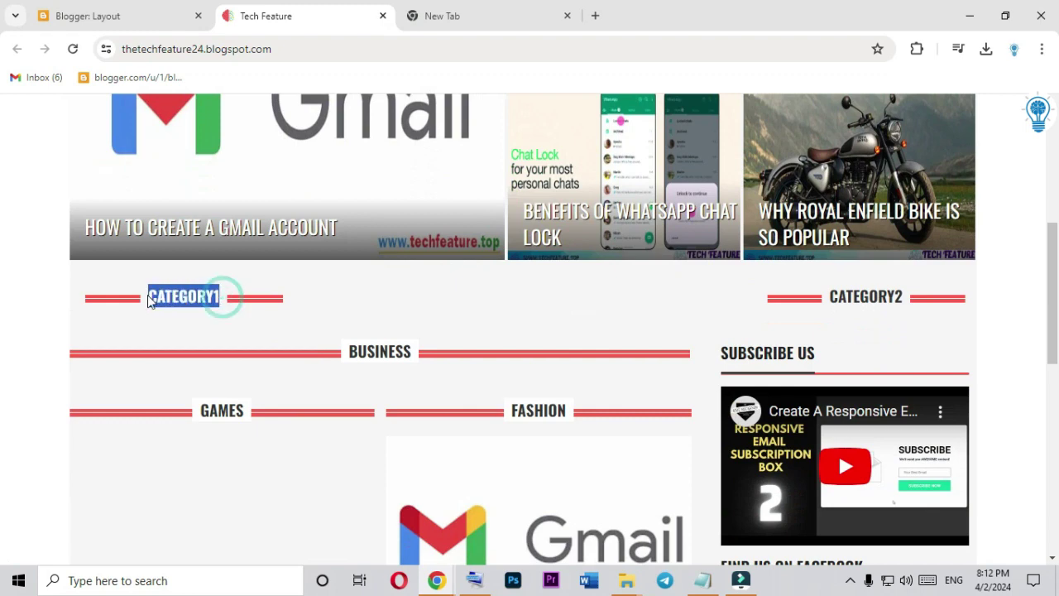
click(178, 300)
Replace the content of the category1 gadget with the copied labels, trimmed to "Technology"
click(176, 8)
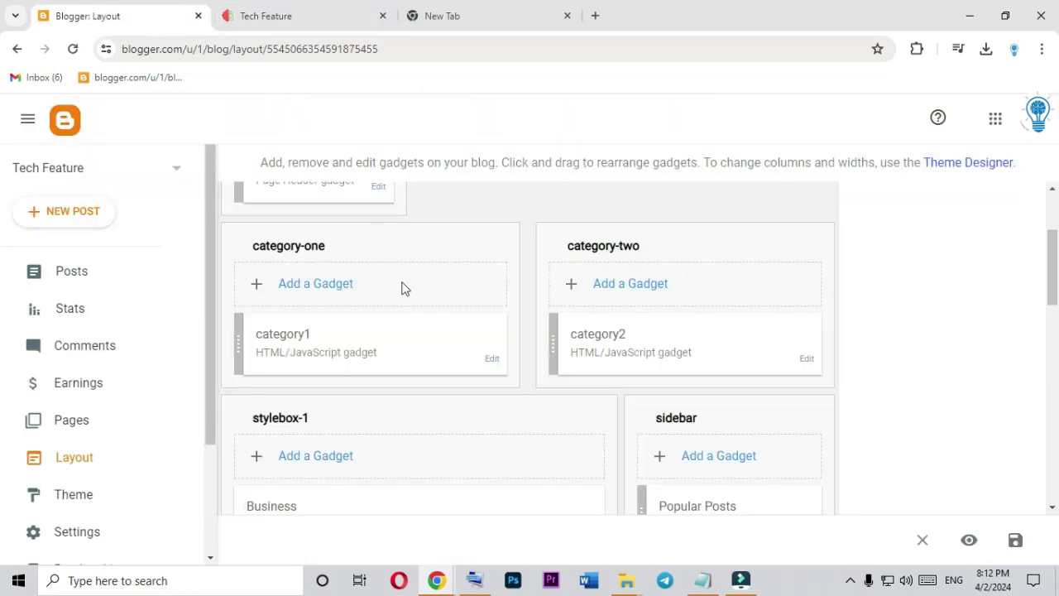
click(491, 361)
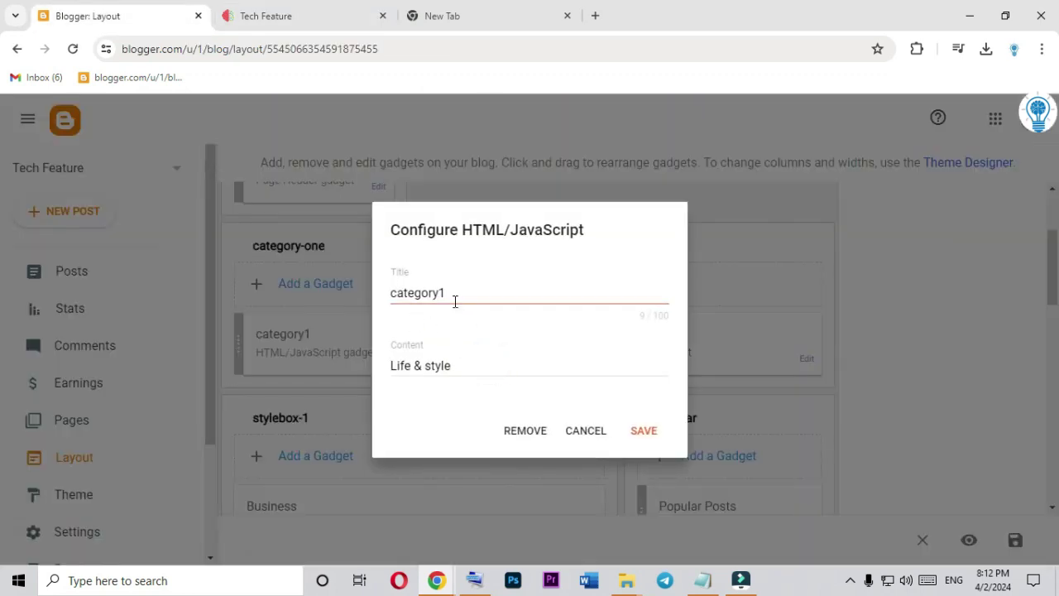
drag(462, 363, 392, 370)
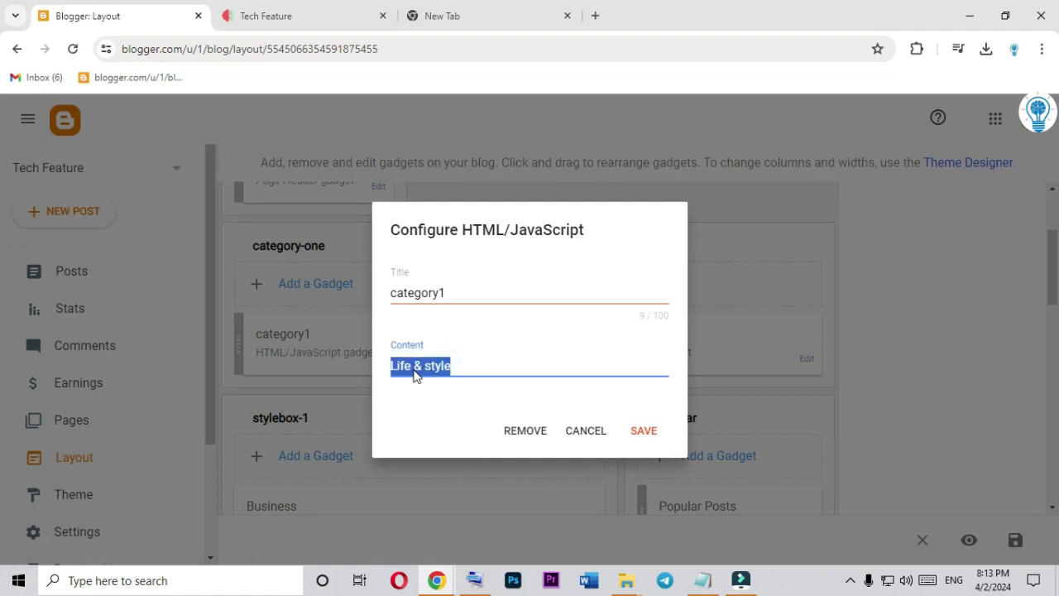
right_click(416, 373)
click(460, 130)
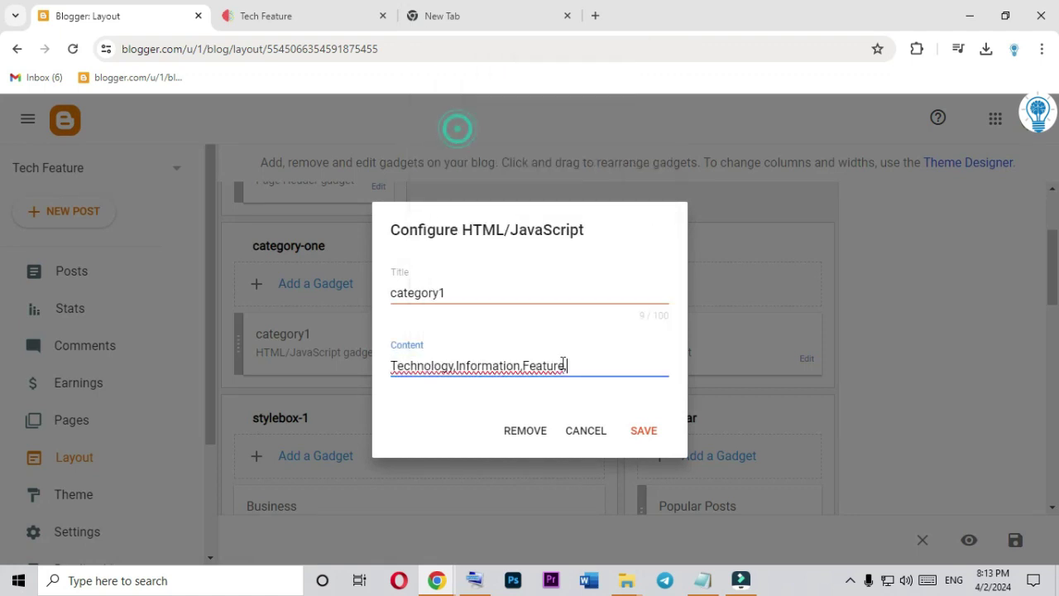
drag(566, 364, 461, 365)
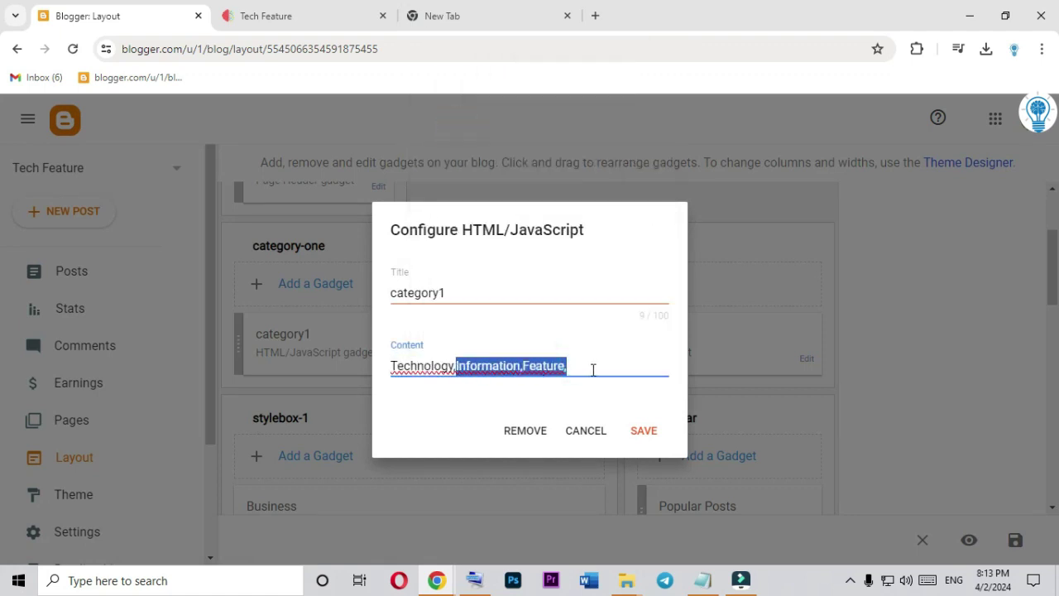
key(BackSpace)
Replace the category1 gadget's title with the copied labels, trimmed to "Technology", and save the gadget
drag(446, 292, 378, 293)
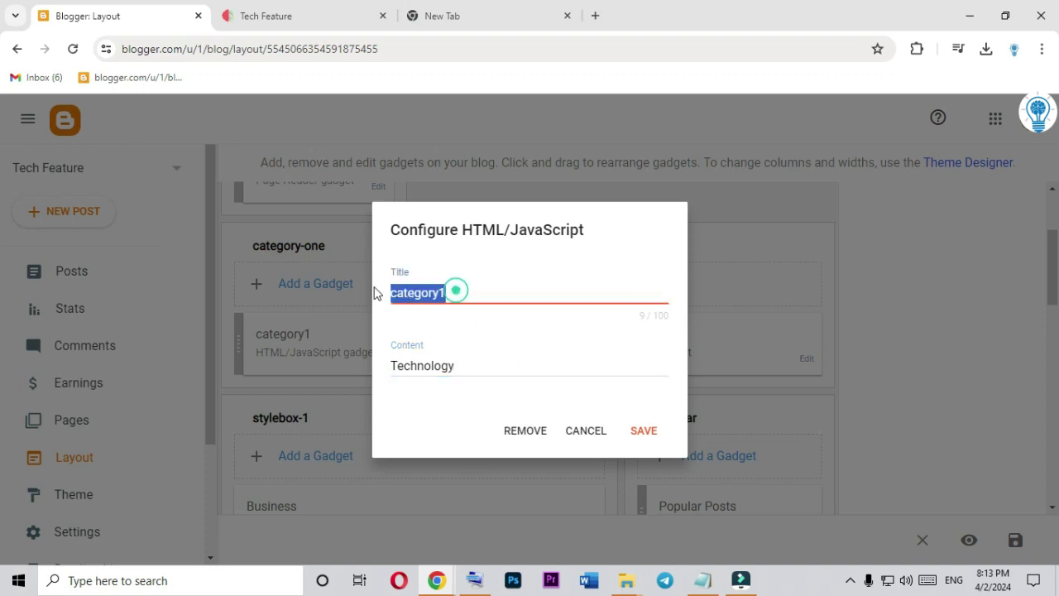
right_click(455, 291)
click(464, 132)
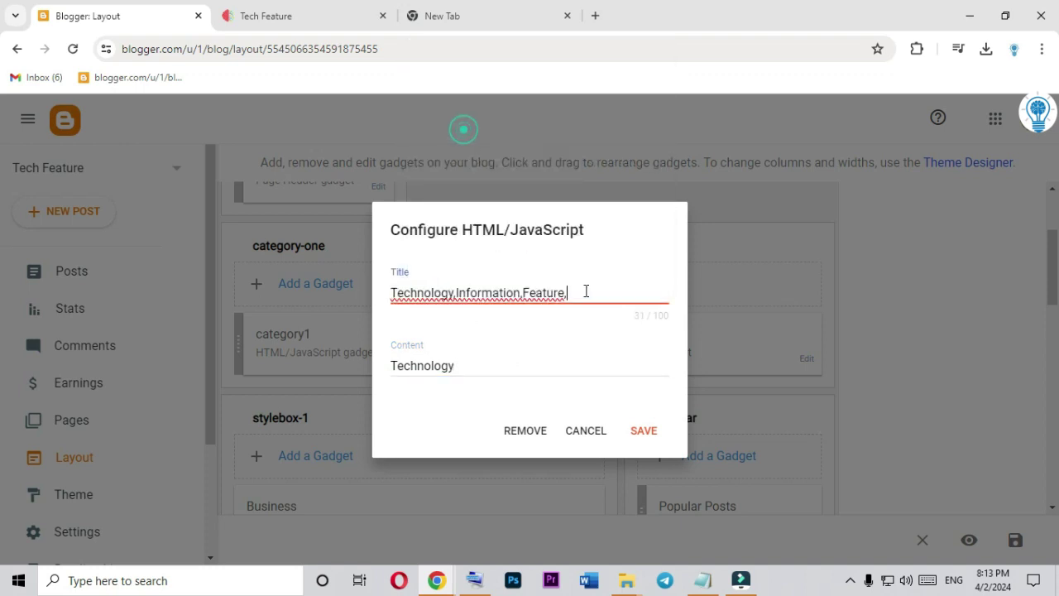
drag(586, 290, 451, 307)
key(BackSpace)
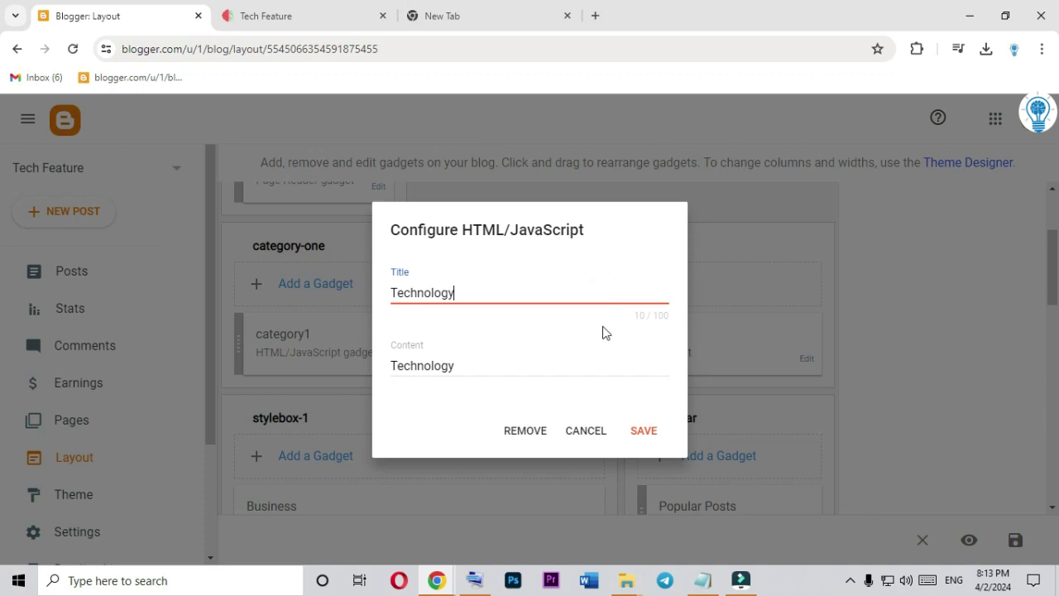
click(645, 431)
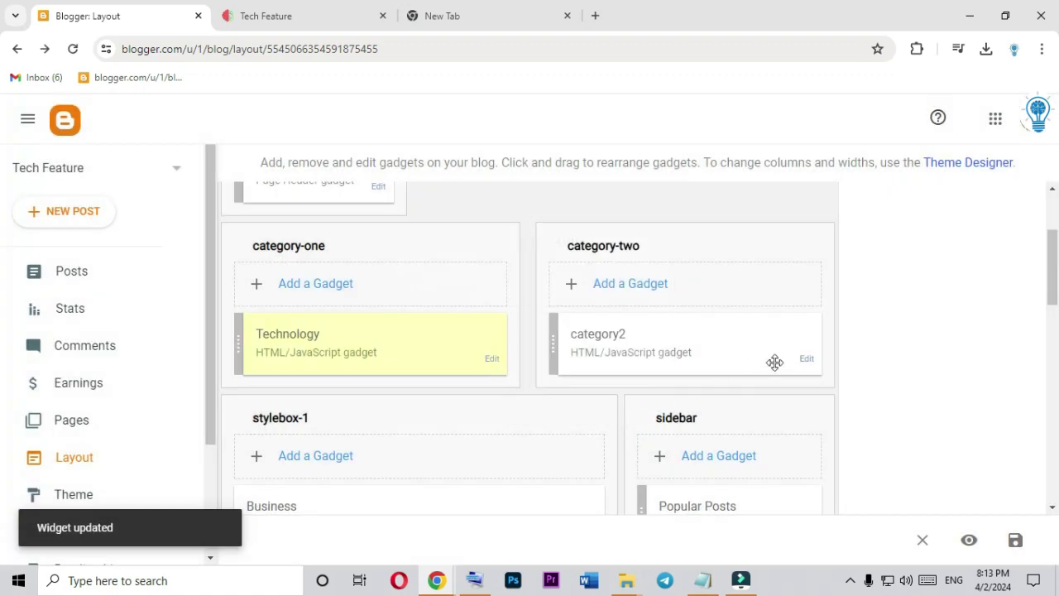
Replace the title of the category2 gadget with the copied labels, trimmed to "Information"
click(805, 361)
double_click(491, 295)
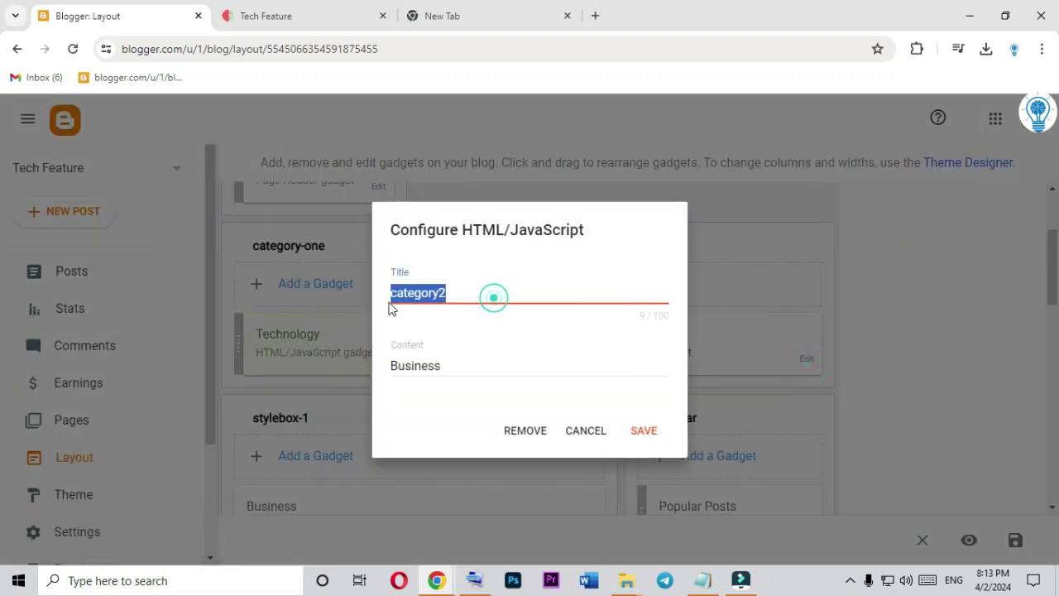
right_click(416, 301)
click(456, 134)
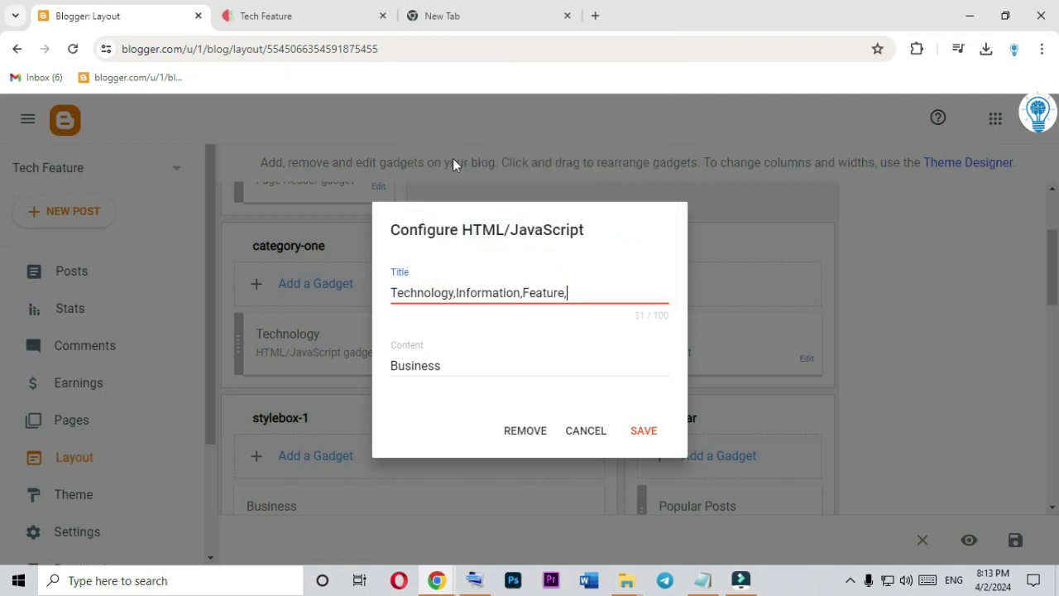
double_click(455, 291)
key(BackSpace)
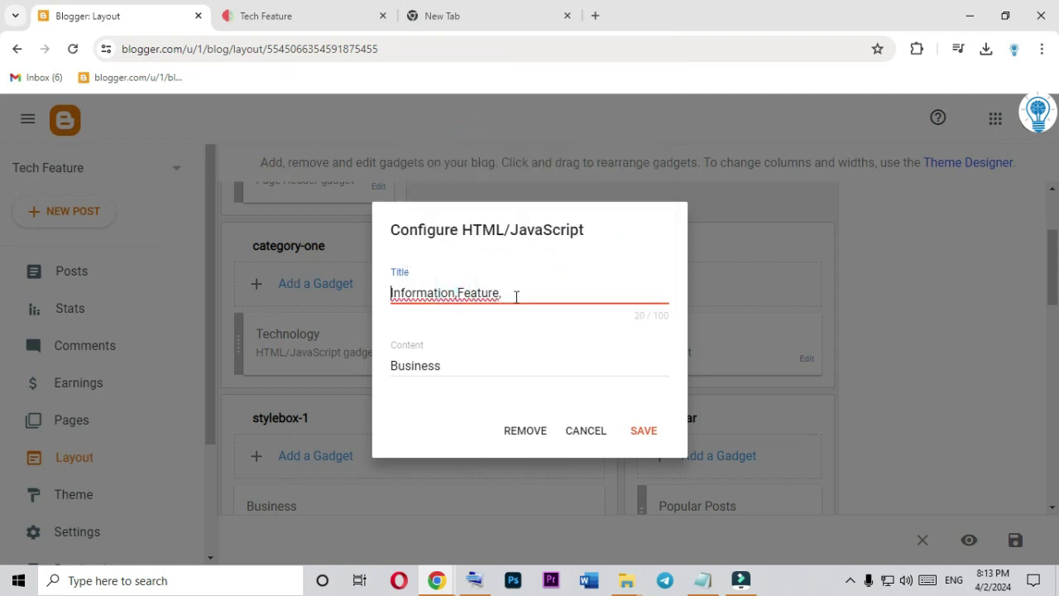
key(BackSpace)
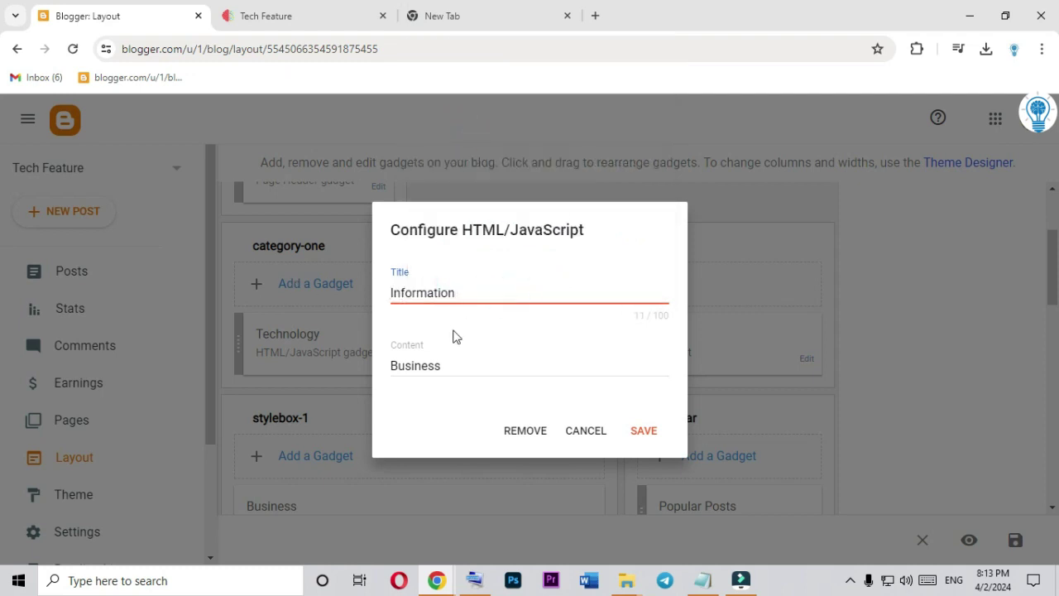
Replace the category-two gadget's content with the copied labels, trimmed to "Information", and save both the gadget and the layout
drag(396, 367, 460, 369)
right_click(420, 369)
click(466, 165)
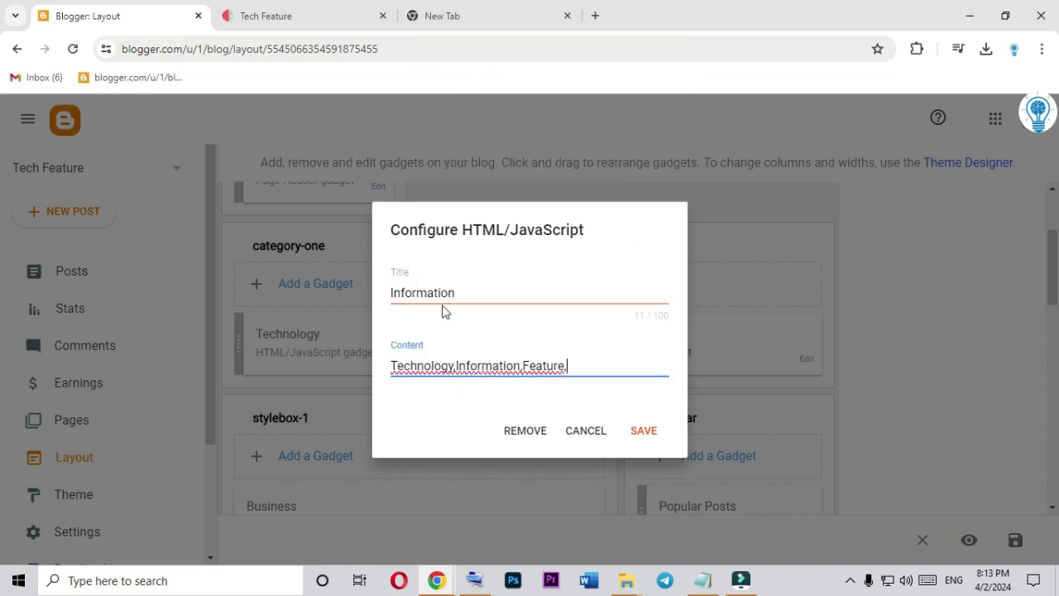
drag(601, 364, 520, 367)
key(BackSpace)
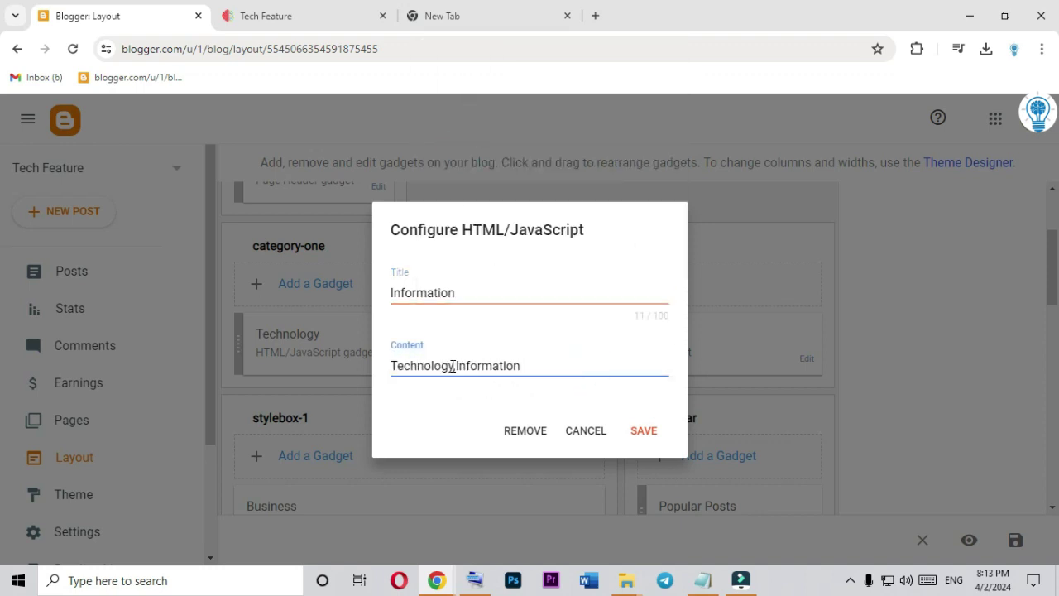
drag(457, 366, 390, 367)
key(BackSpace)
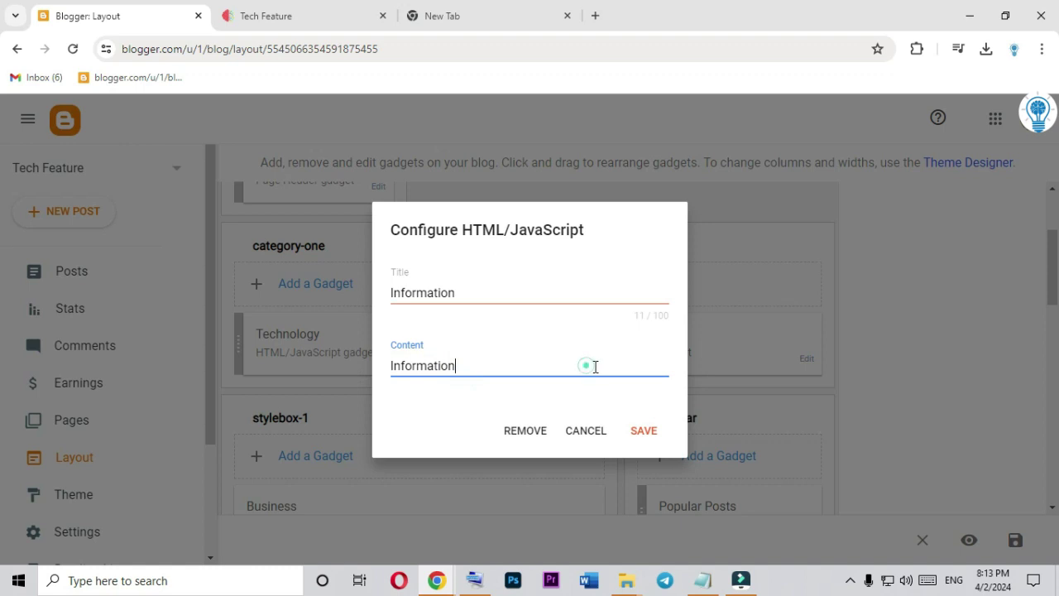
click(643, 432)
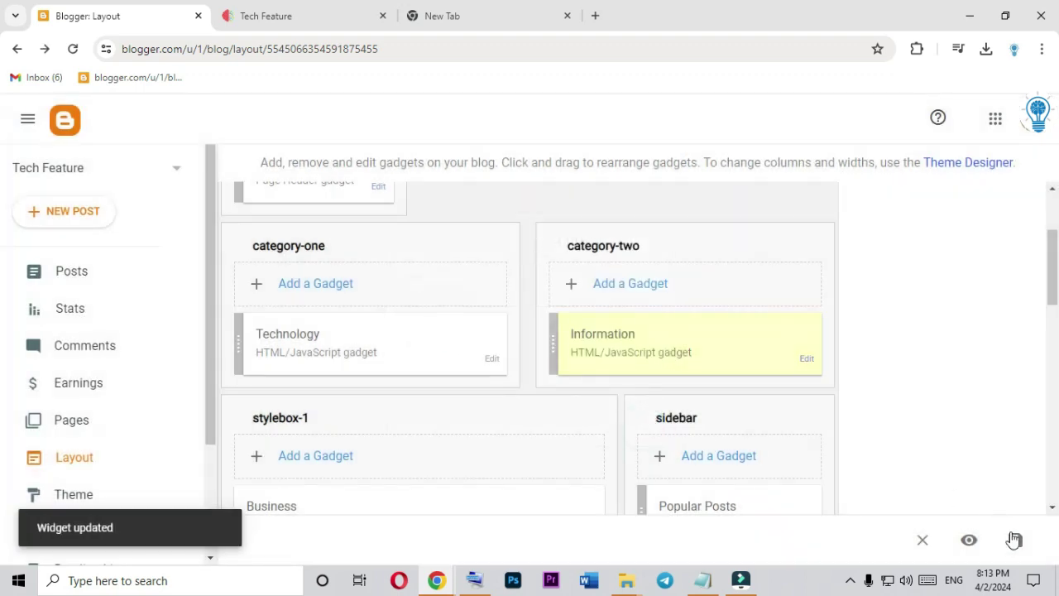
click(1014, 540)
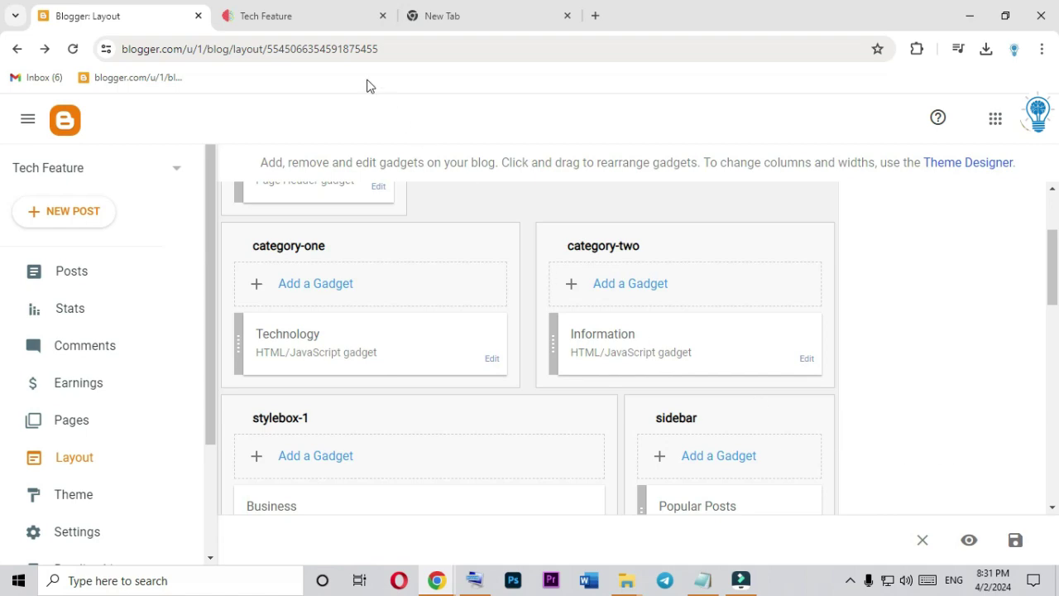
Reload the live blog and examine the headings of the two category columns and the Business section on the homepage
click(295, 14)
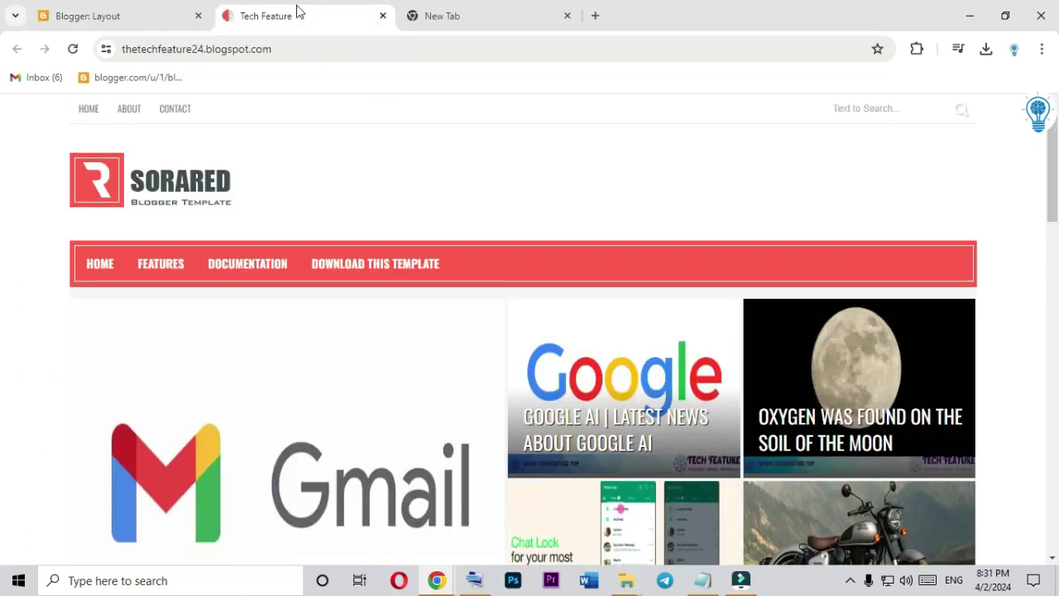
click(73, 49)
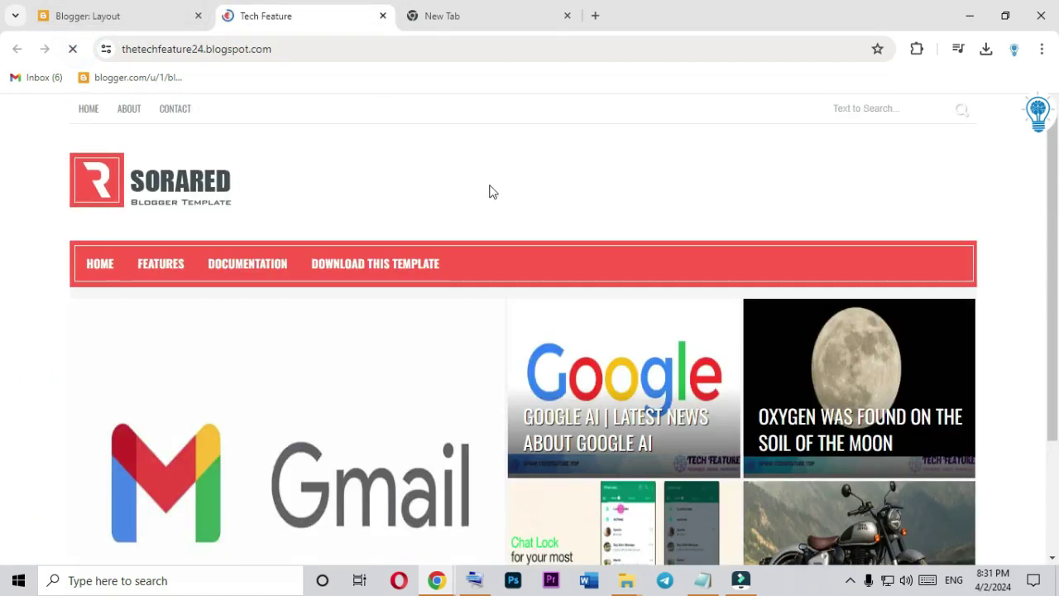
scroll(493, 194, down, 5)
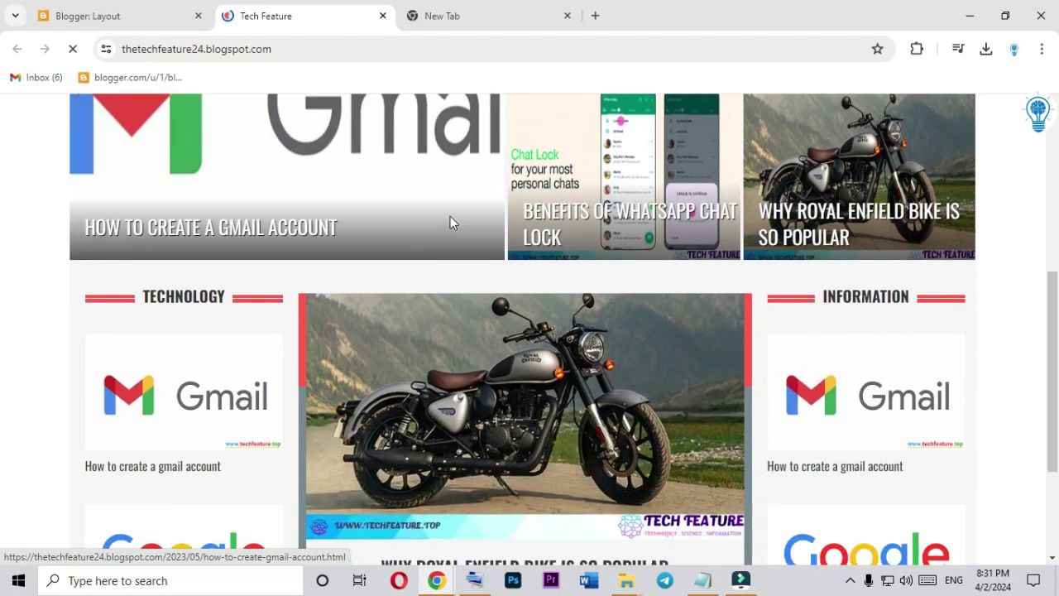
drag(228, 296, 142, 298)
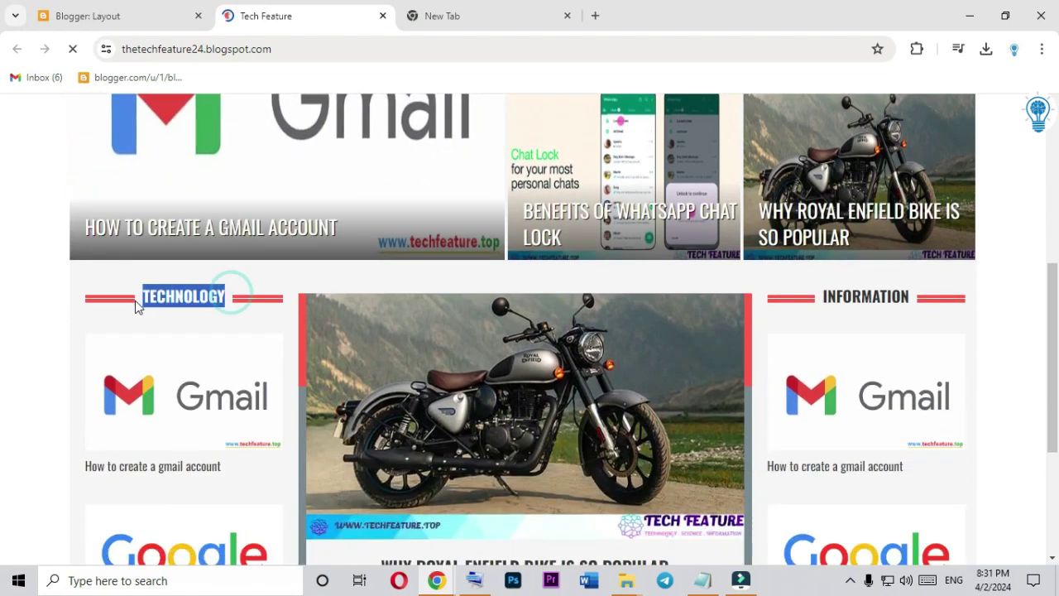
click(231, 300)
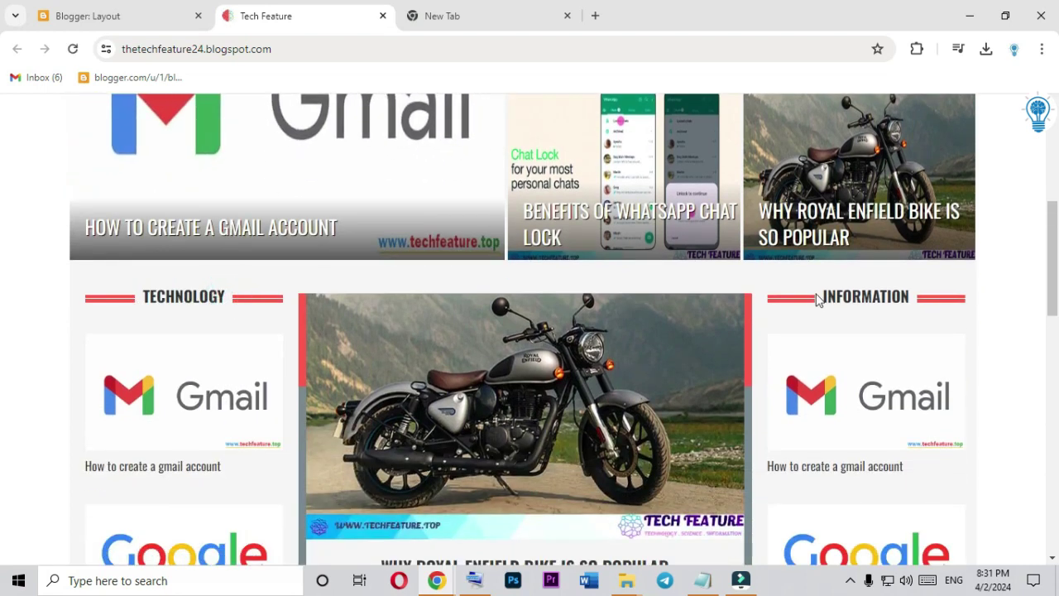
drag(819, 298, 907, 286)
click(919, 292)
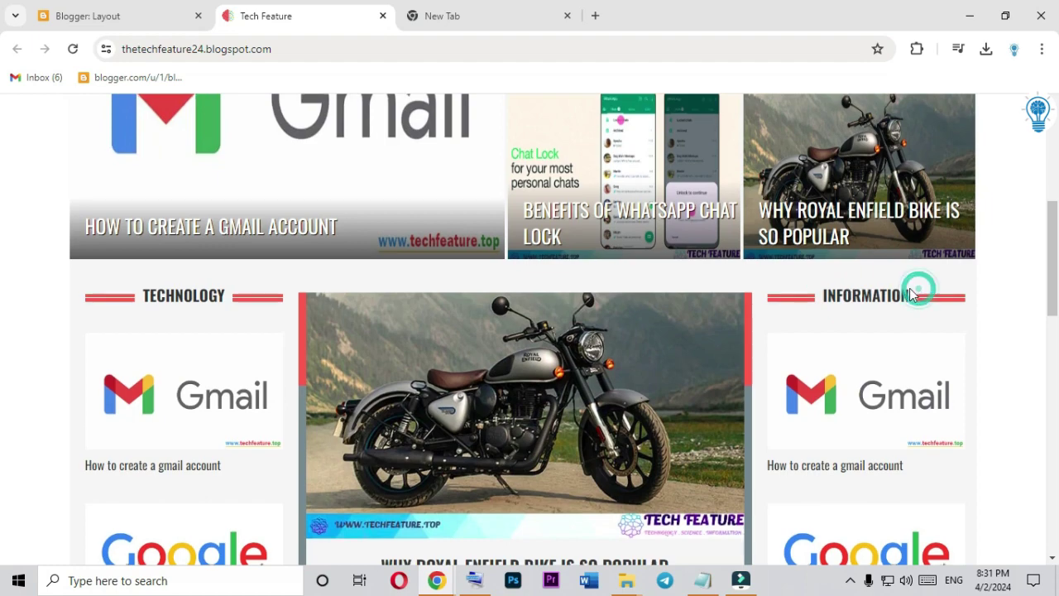
scroll(984, 321, down, 3)
scroll(431, 411, down, 1)
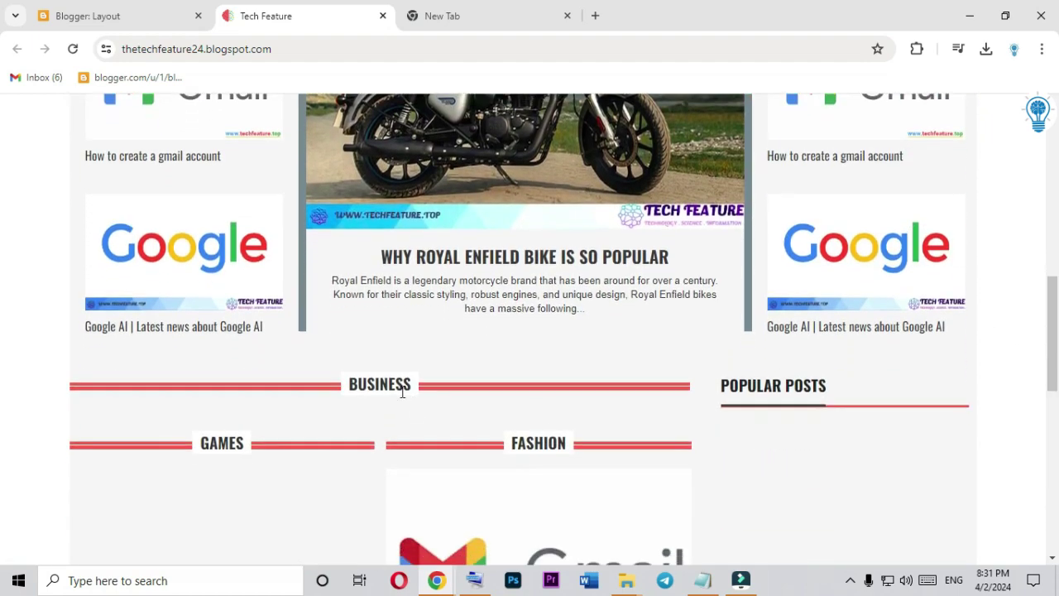
drag(410, 388, 343, 392)
click(422, 379)
Return to the blog layout and set the title of the Business gadget in stylebox-1 to "Feature" using the copied labels
click(116, 15)
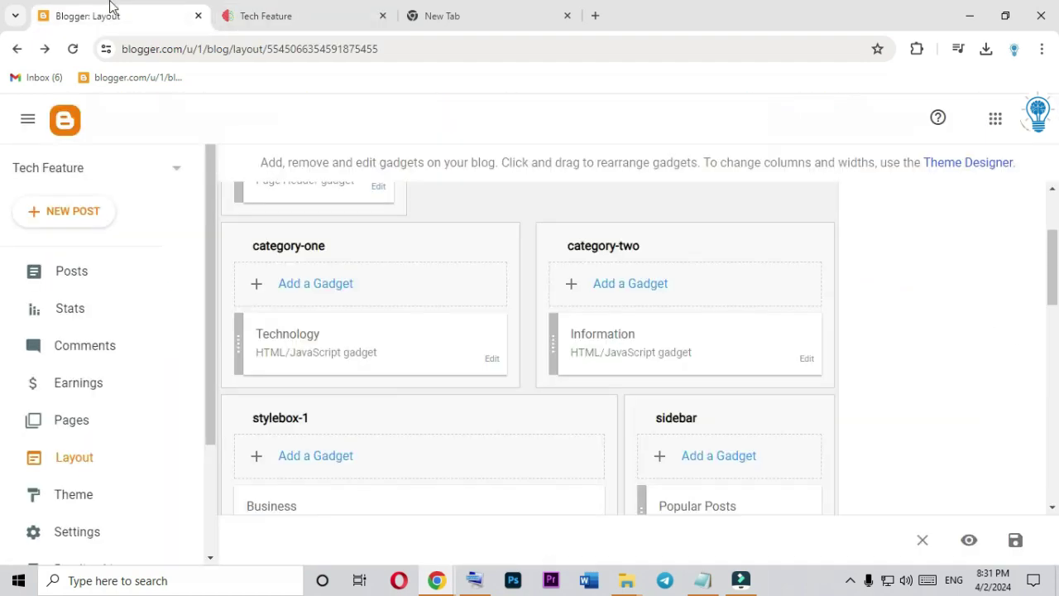
scroll(532, 321, down, 2)
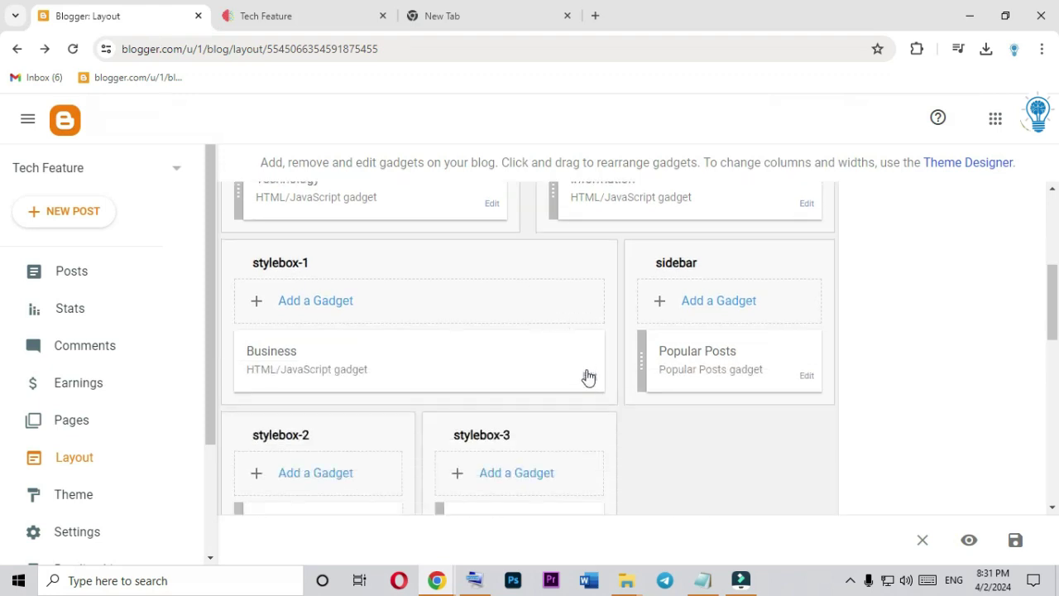
click(586, 376)
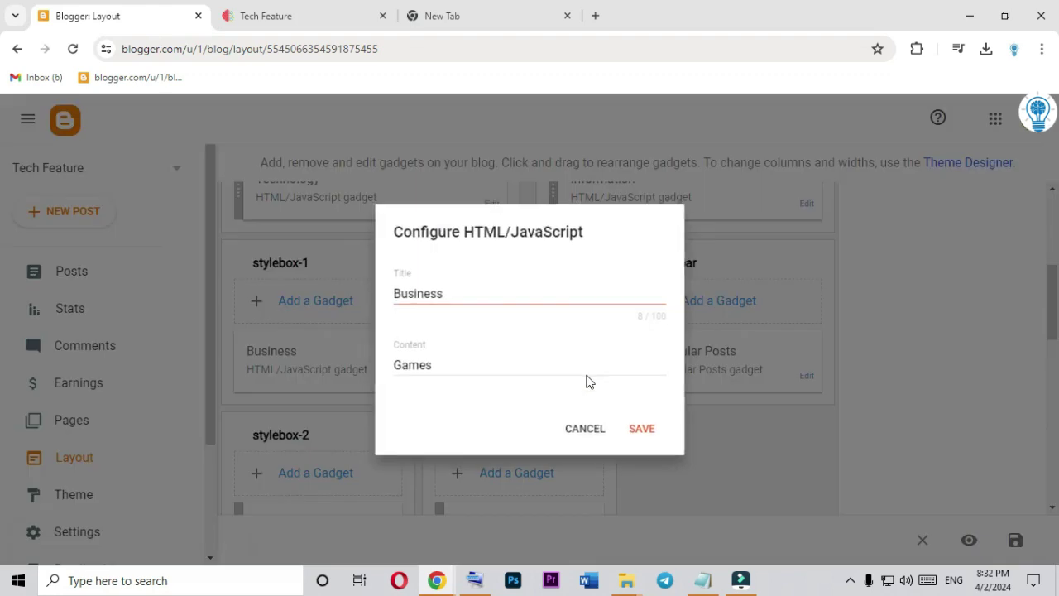
drag(465, 289, 379, 300)
right_click(403, 304)
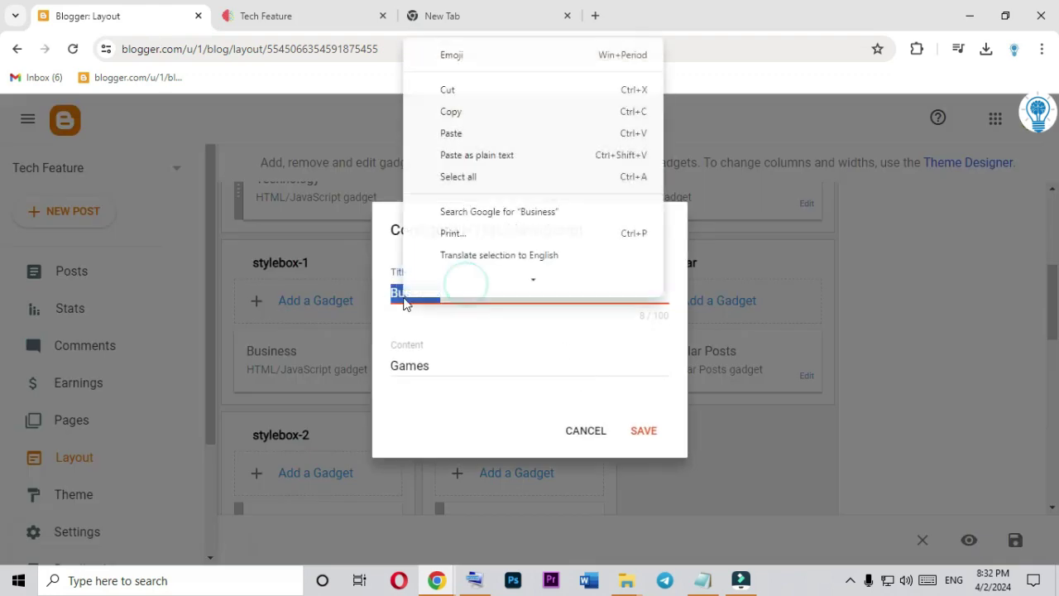
click(451, 155)
drag(524, 295, 343, 302)
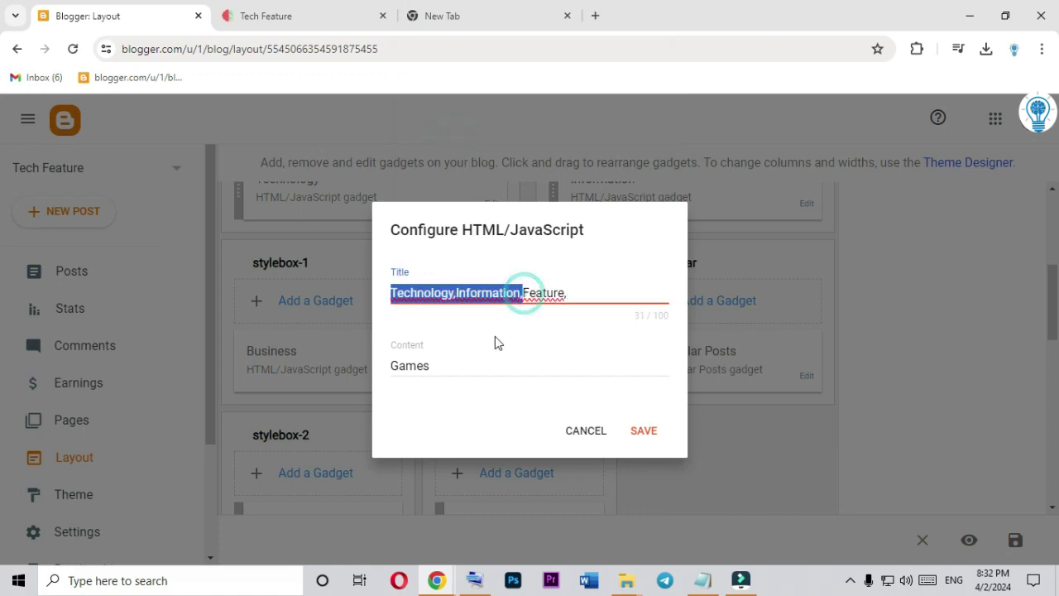
key(BackSpace)
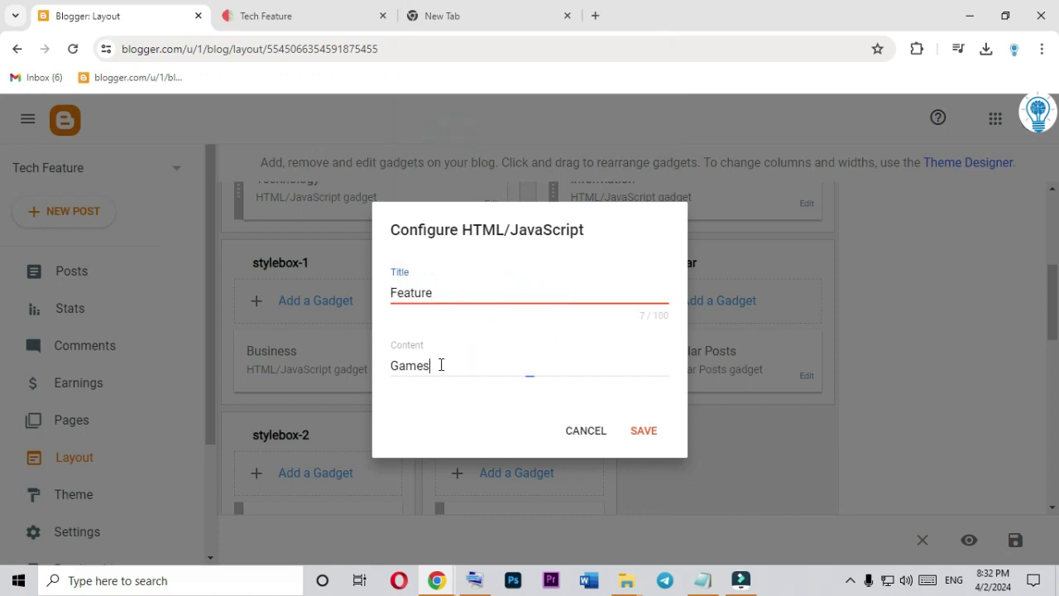
Replace the stylebox-1 gadget's content with the copied labels, trimmed to "Feature", and save the gadget and the layout
double_click(454, 363)
right_click(454, 363)
click(454, 144)
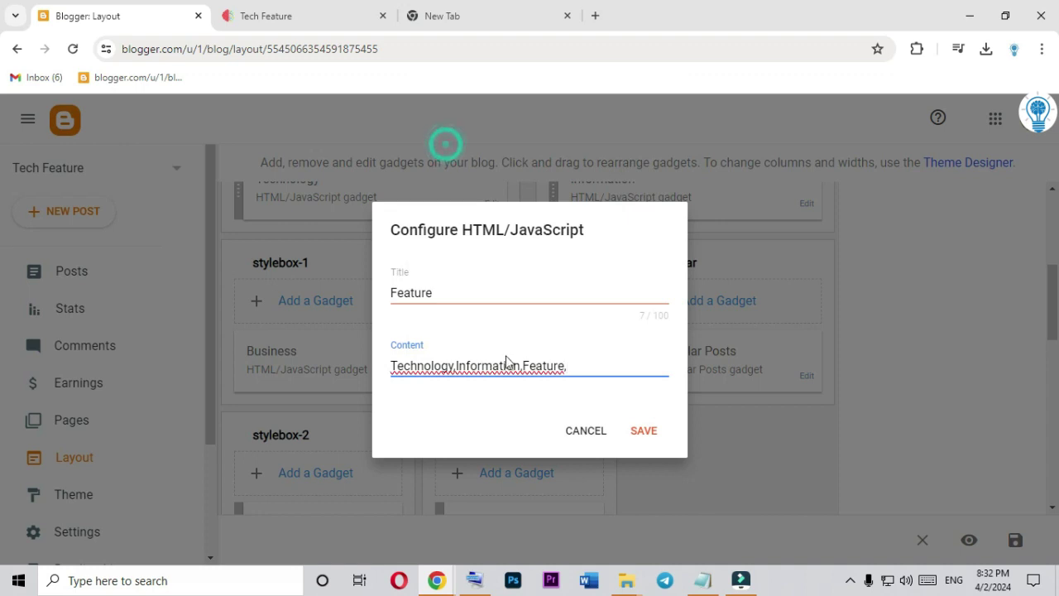
drag(523, 365, 389, 366)
key(BackSpace)
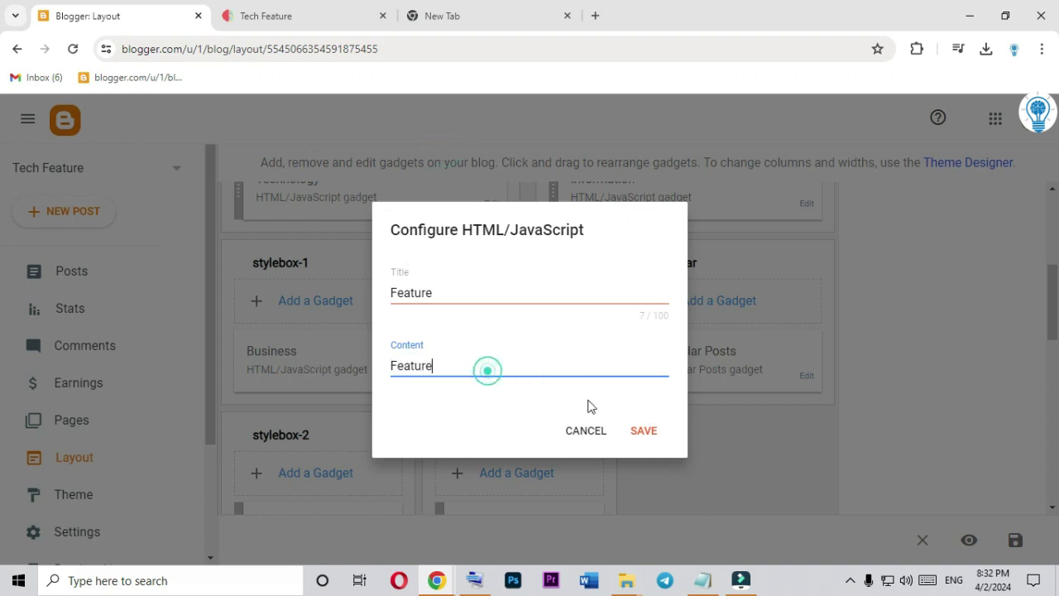
click(647, 432)
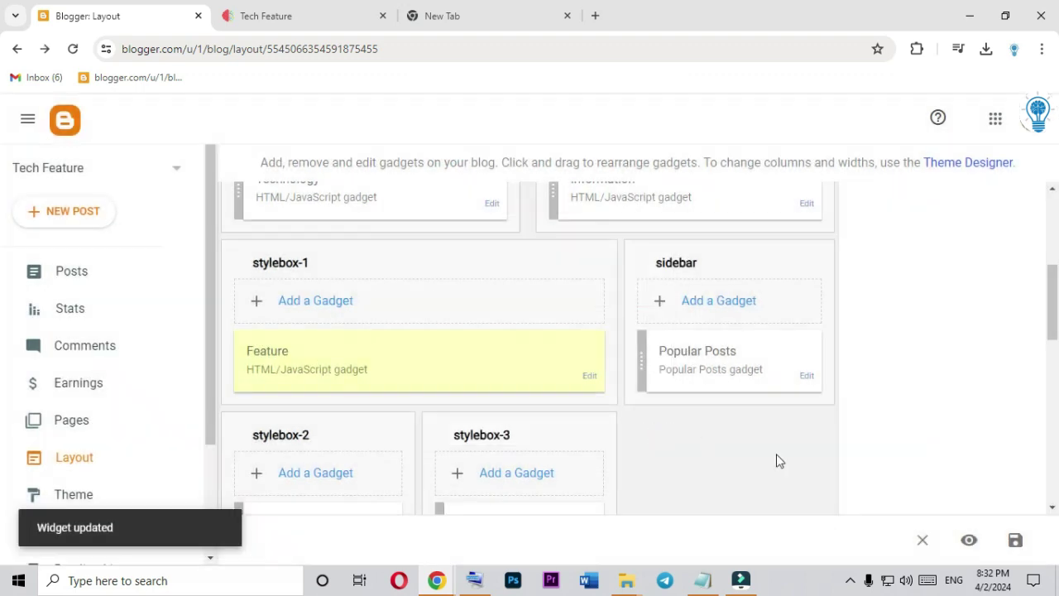
click(1012, 547)
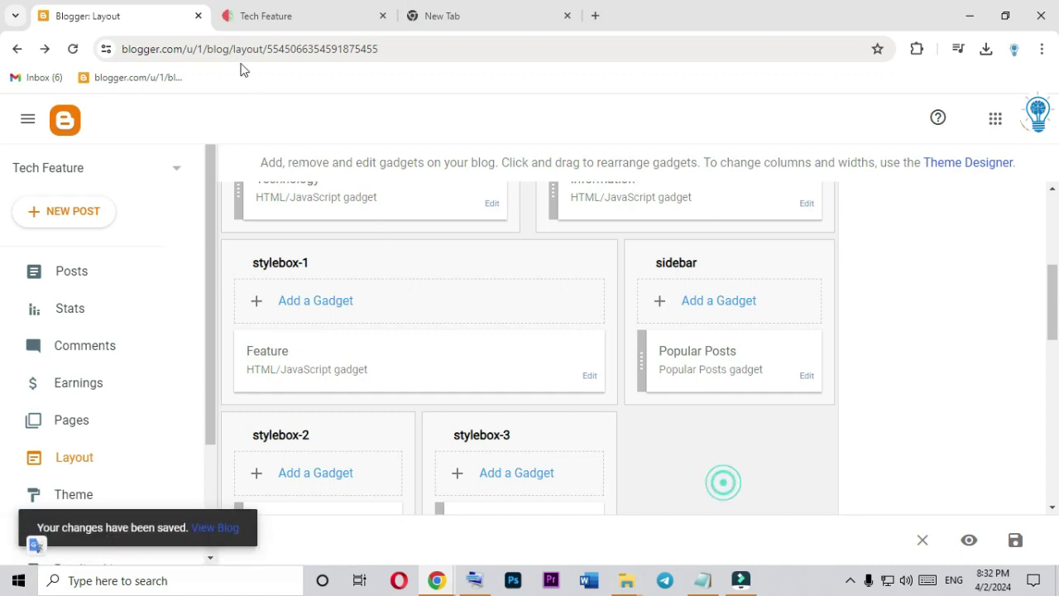
Reload the live blog, examine its Feature, Games and Fashion sections, and return to the blog layout
click(281, 16)
click(74, 50)
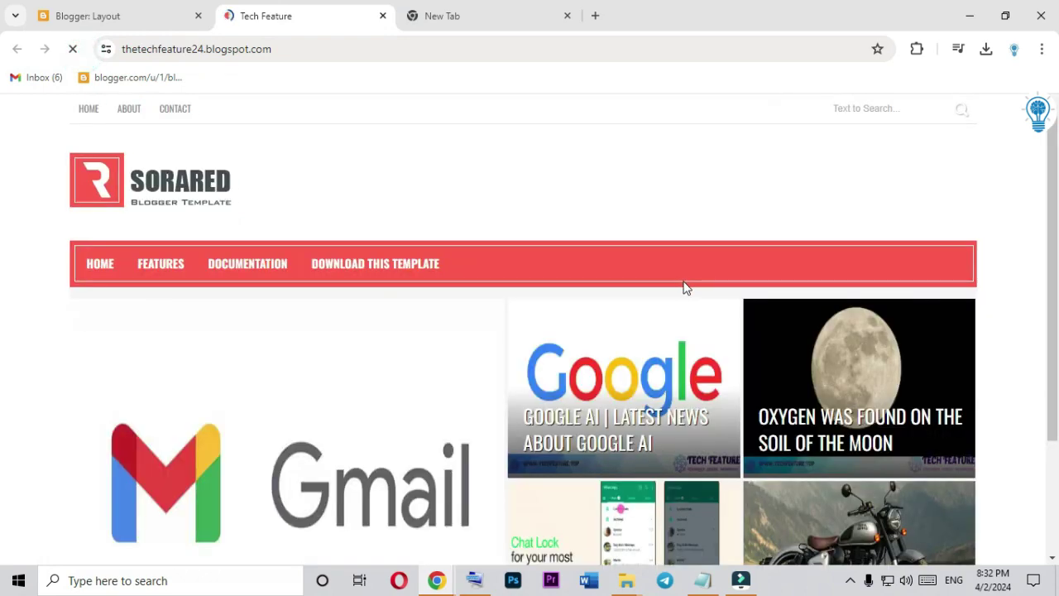
scroll(685, 283, down, 6)
scroll(684, 287, down, 4)
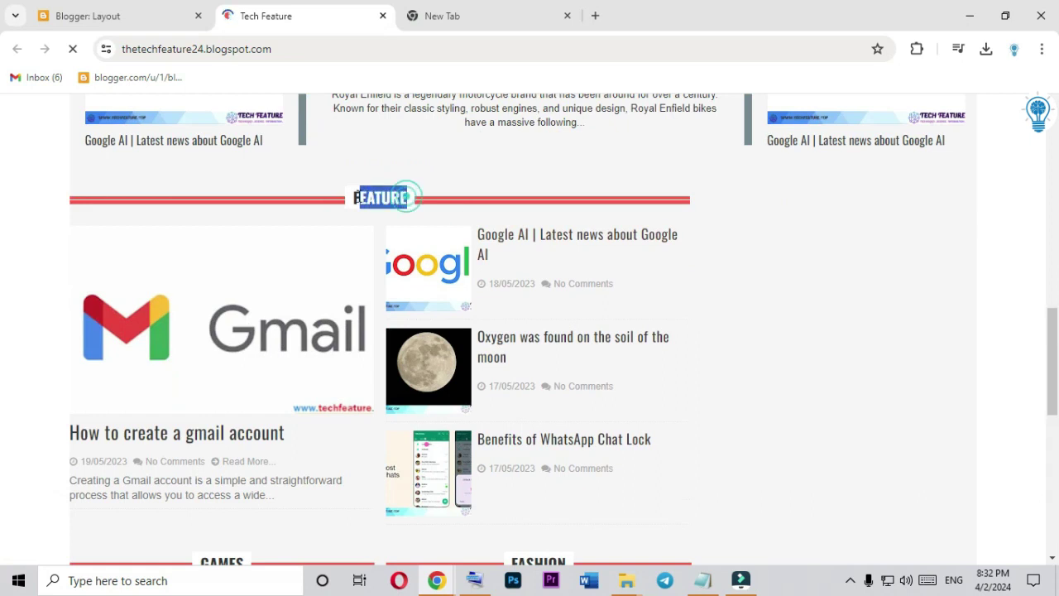
click(451, 190)
scroll(601, 212, down, 6)
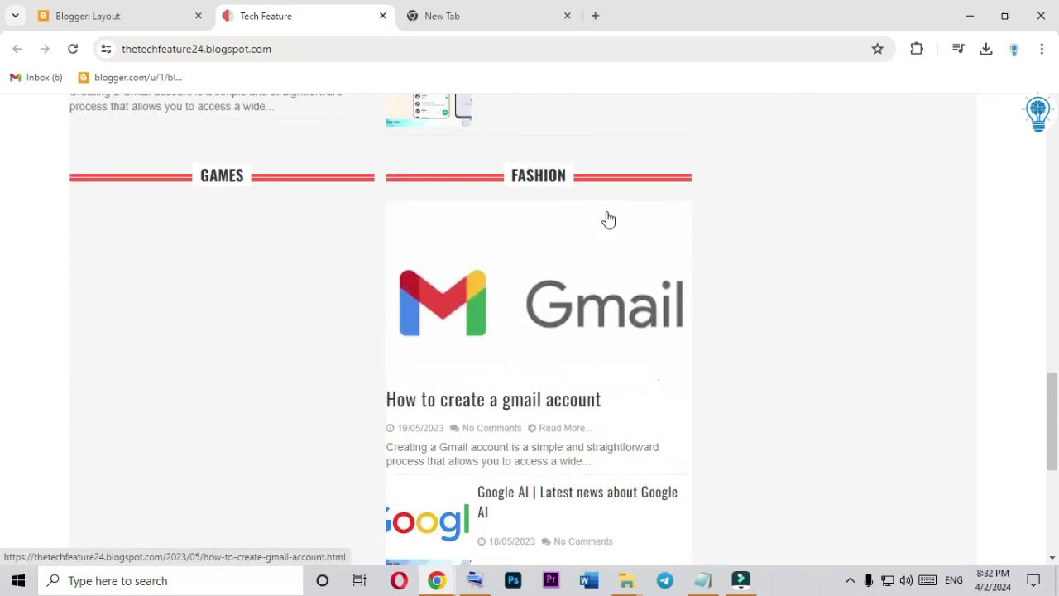
scroll(607, 216, down, 4)
scroll(610, 217, up, 7)
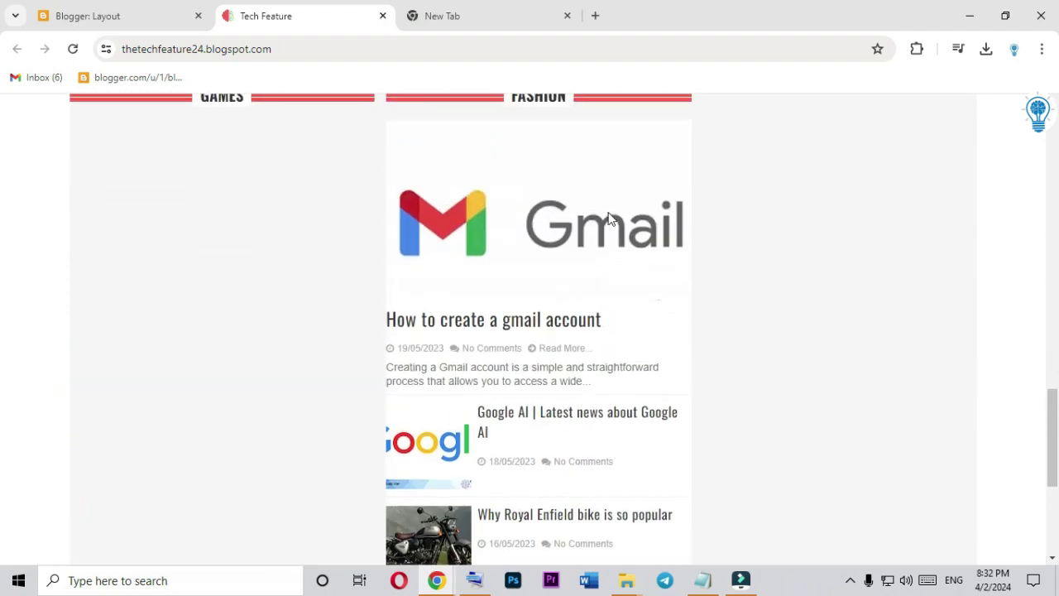
click(182, 7)
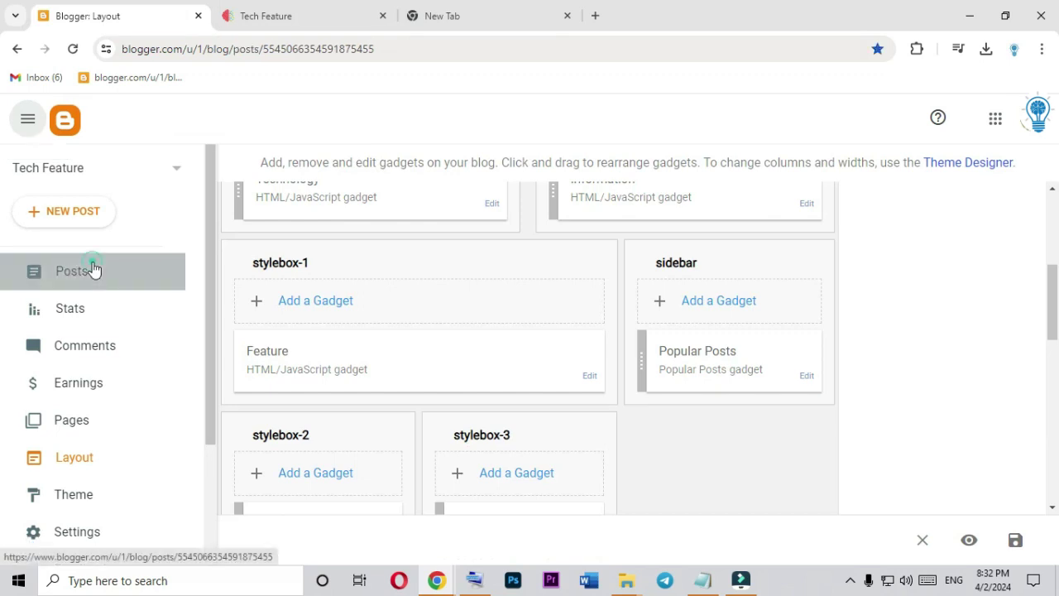
Copy the "Technology" label from the labels of the post "Why Royal Enfield bike is so popular" without changing them
click(106, 270)
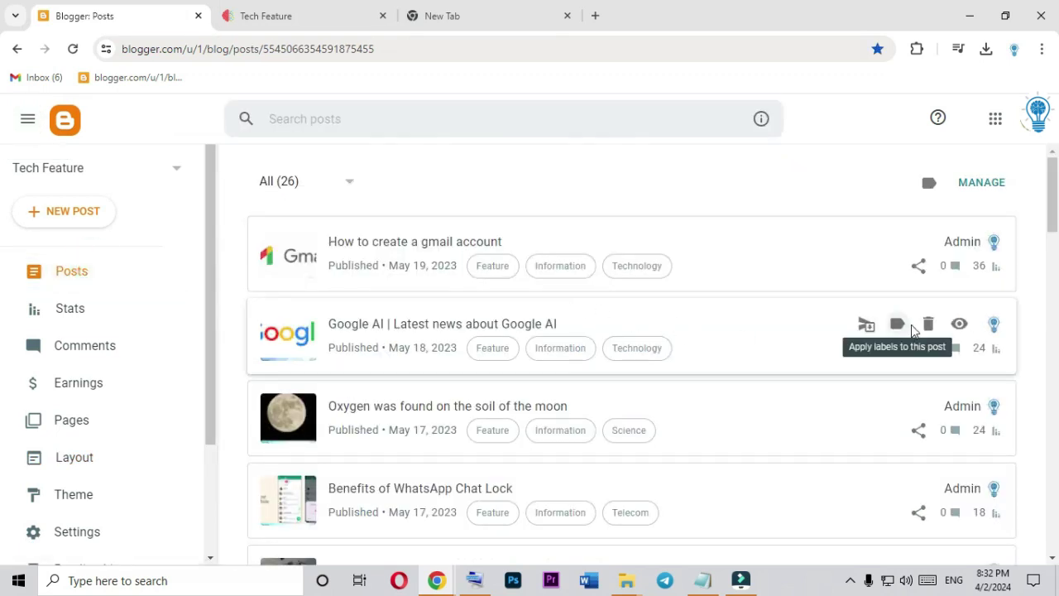
scroll(874, 407, down, 1)
scroll(874, 407, down, 3)
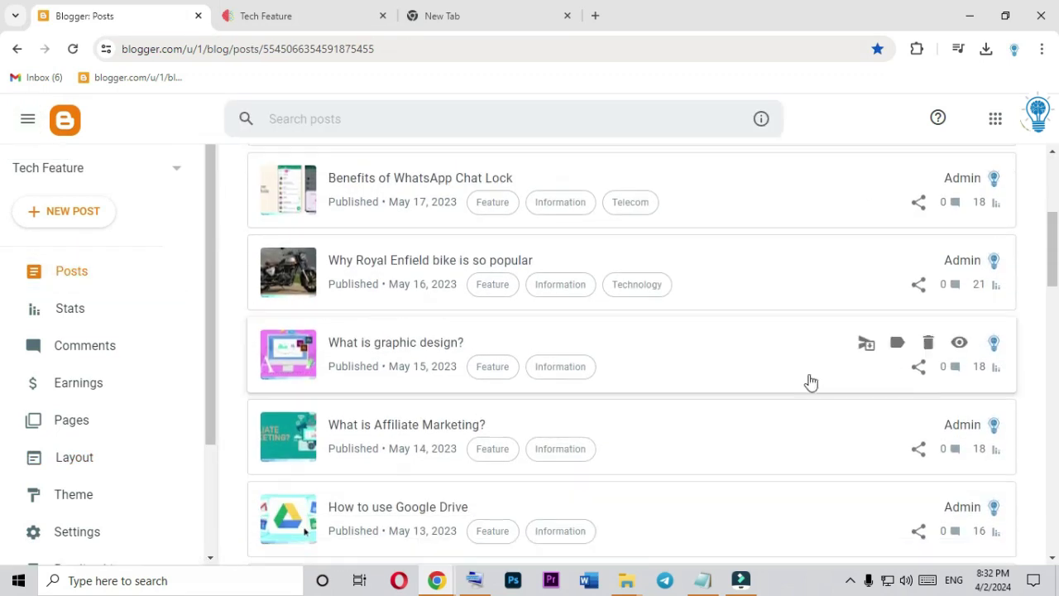
click(896, 259)
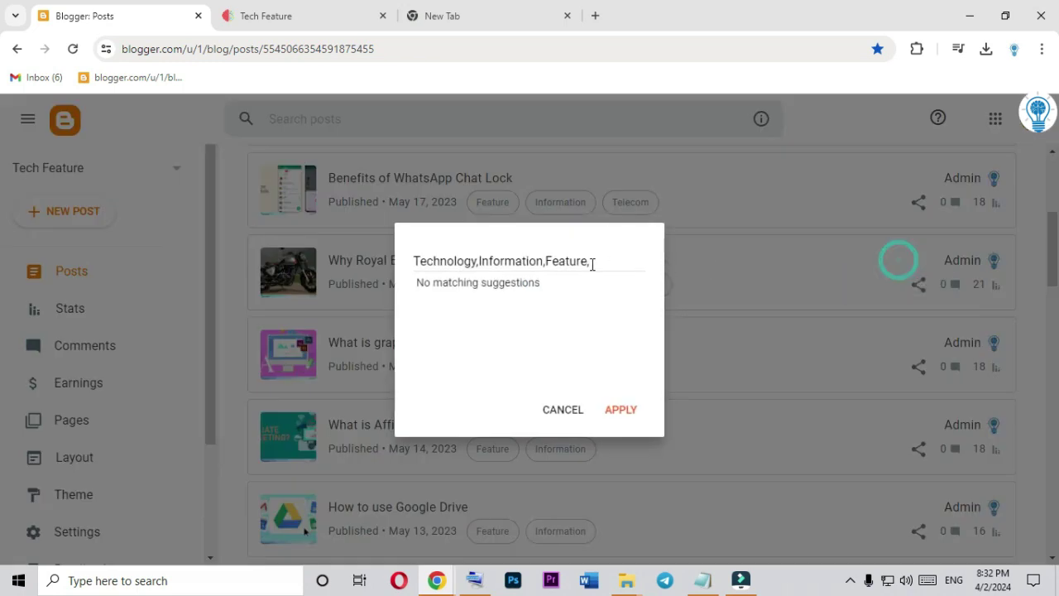
drag(474, 262, 412, 269)
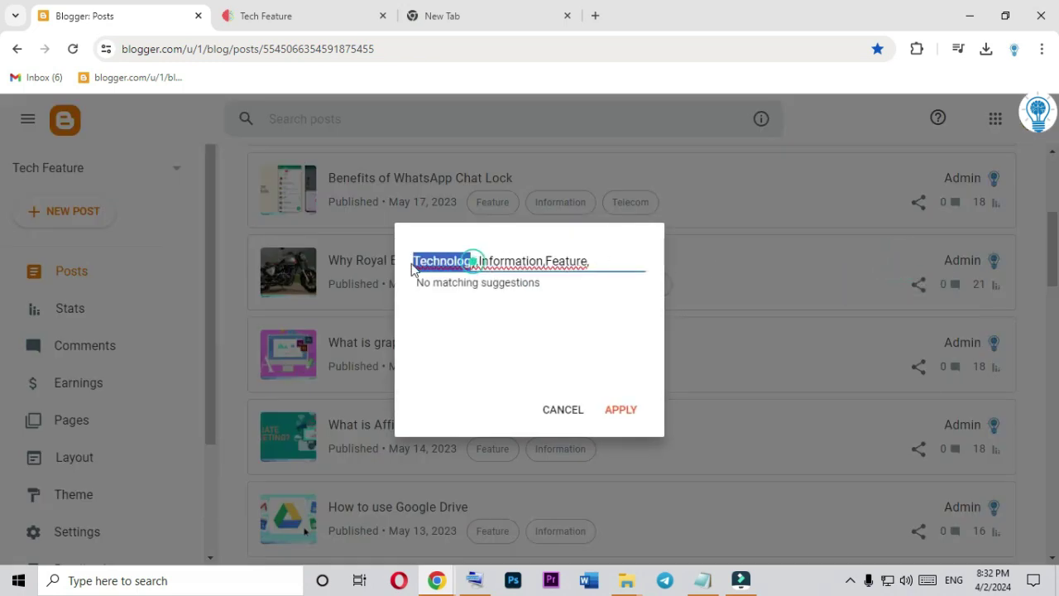
click(476, 261)
drag(476, 262, 413, 269)
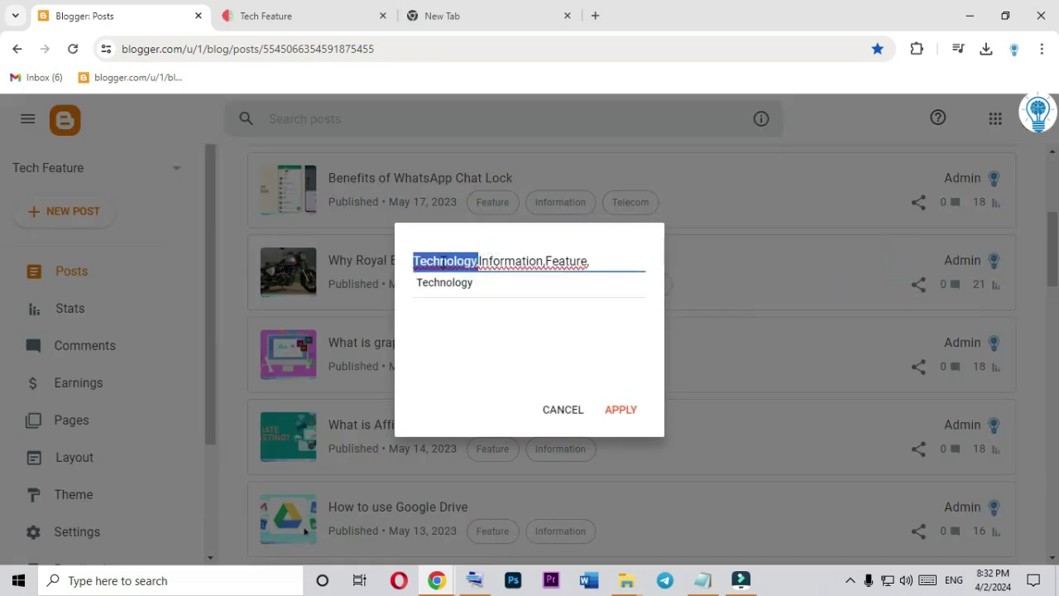
right_click(442, 262)
click(484, 335)
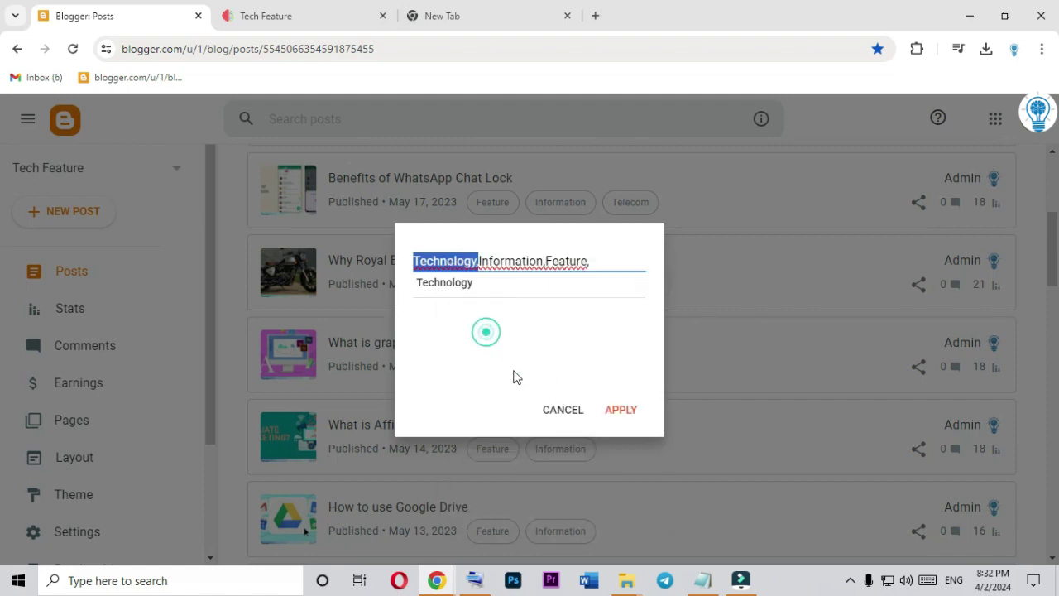
click(565, 411)
Return to the blog layout and set the title of the Games gadget in stylebox-2 to "Technology" using the copied label
click(102, 454)
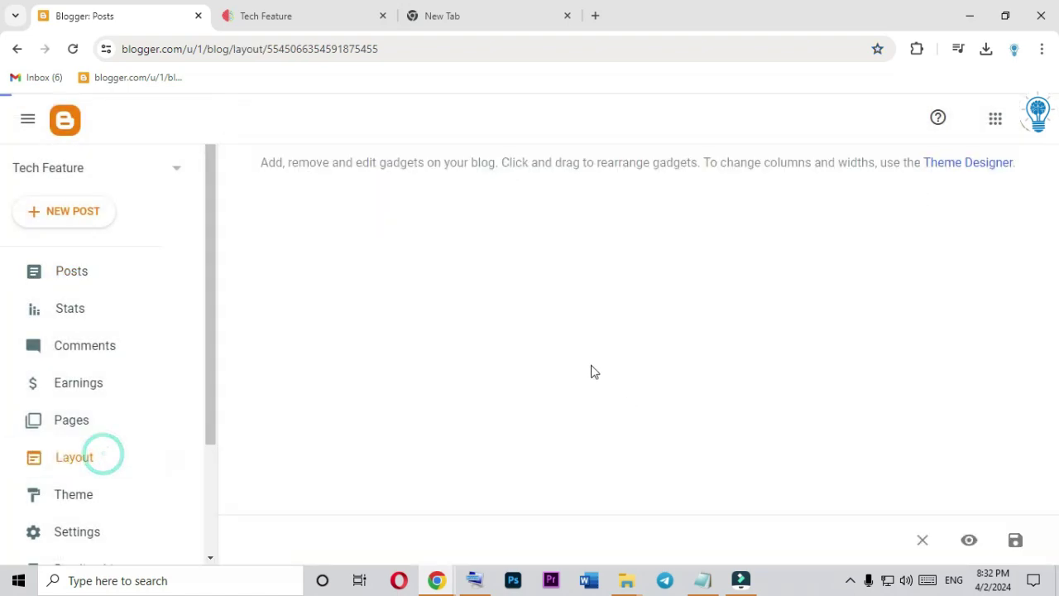
scroll(569, 352, down, 5)
scroll(518, 347, up, 1)
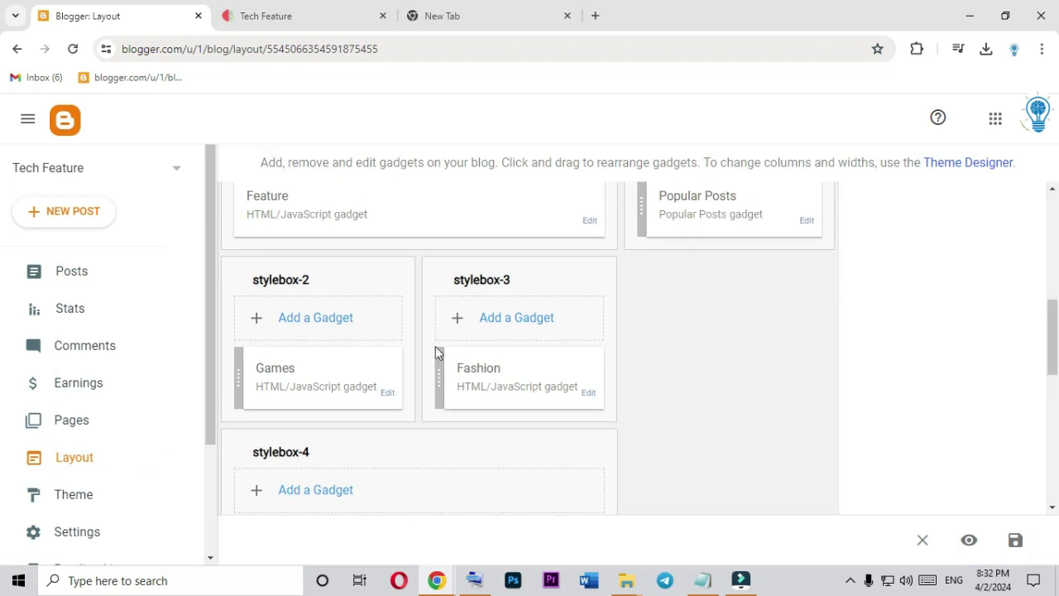
scroll(437, 352, up, 2)
scroll(437, 352, down, 3)
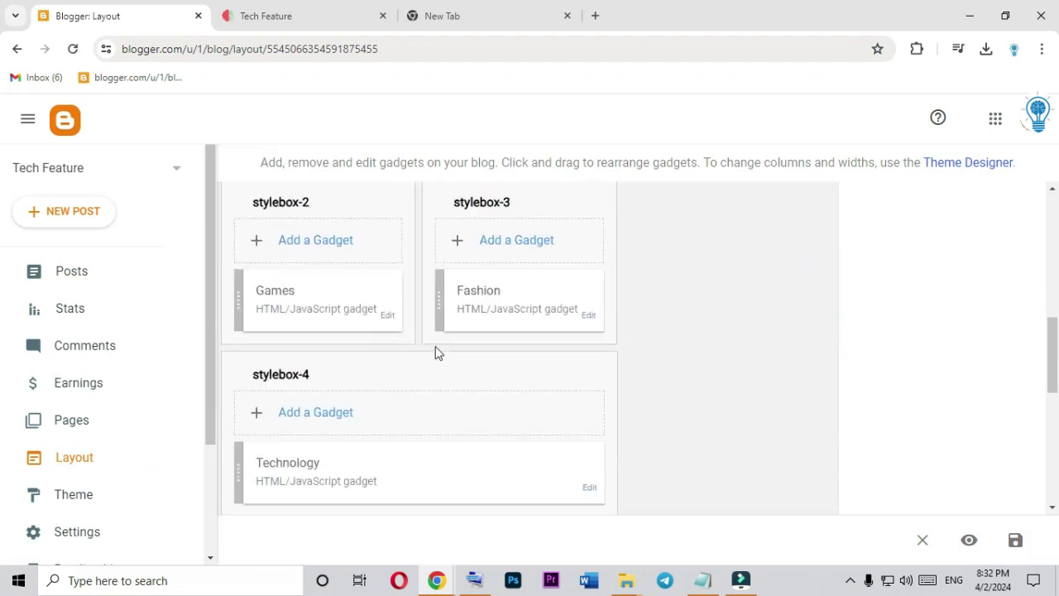
click(389, 317)
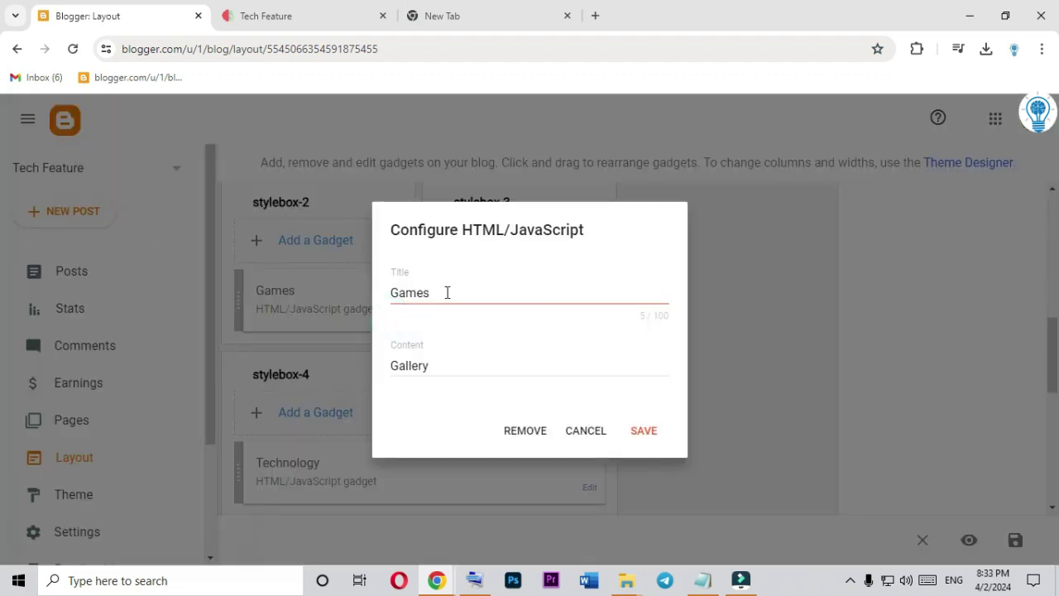
double_click(420, 295)
right_click(420, 294)
click(475, 134)
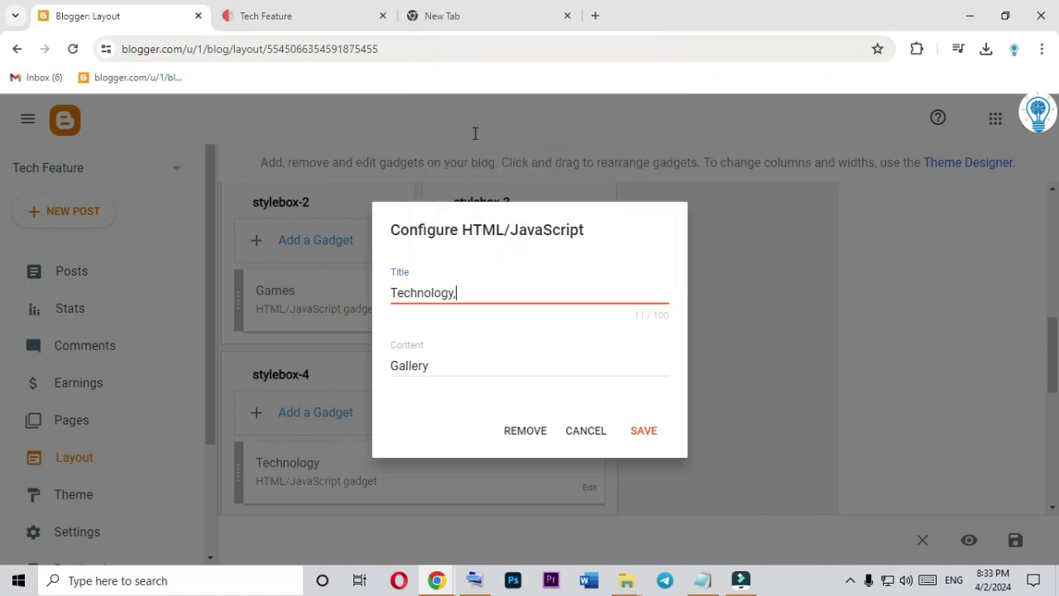
Replace the stylebox-2 gadget's content with "Technology" and save the gadget
double_click(439, 361)
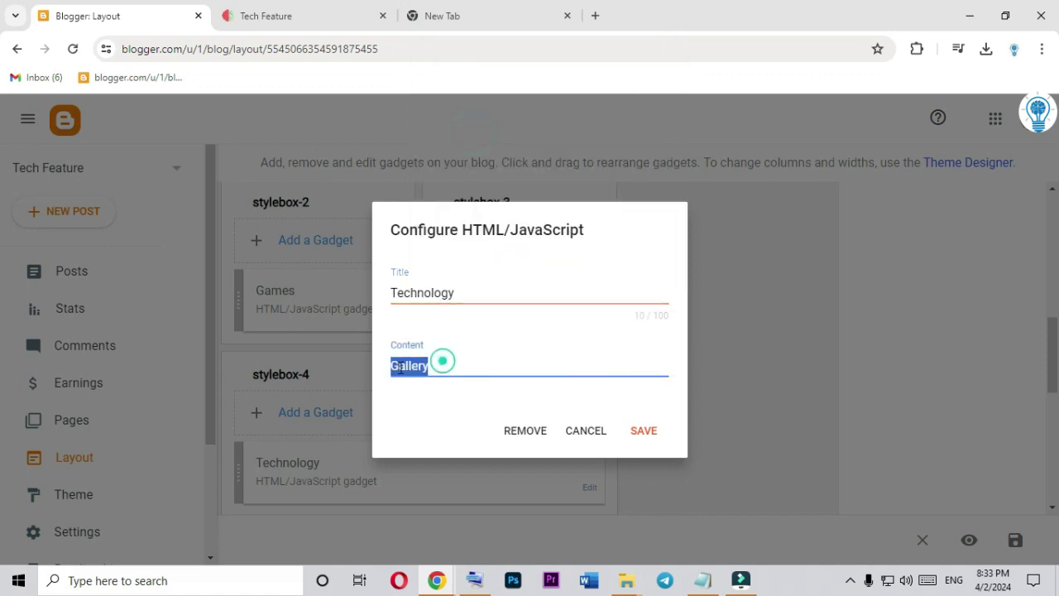
right_click(439, 361)
click(449, 152)
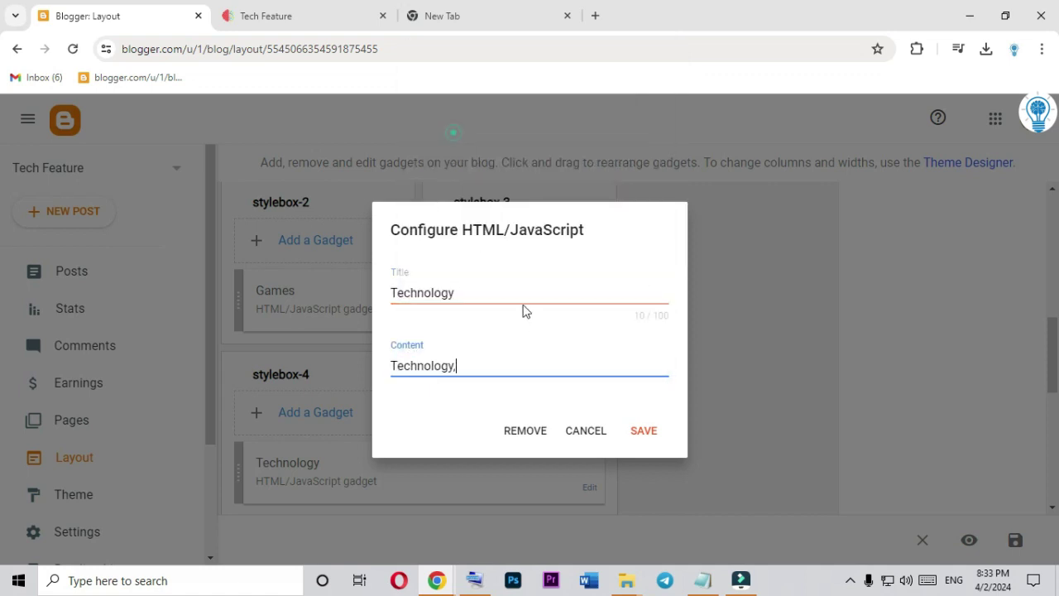
click(634, 430)
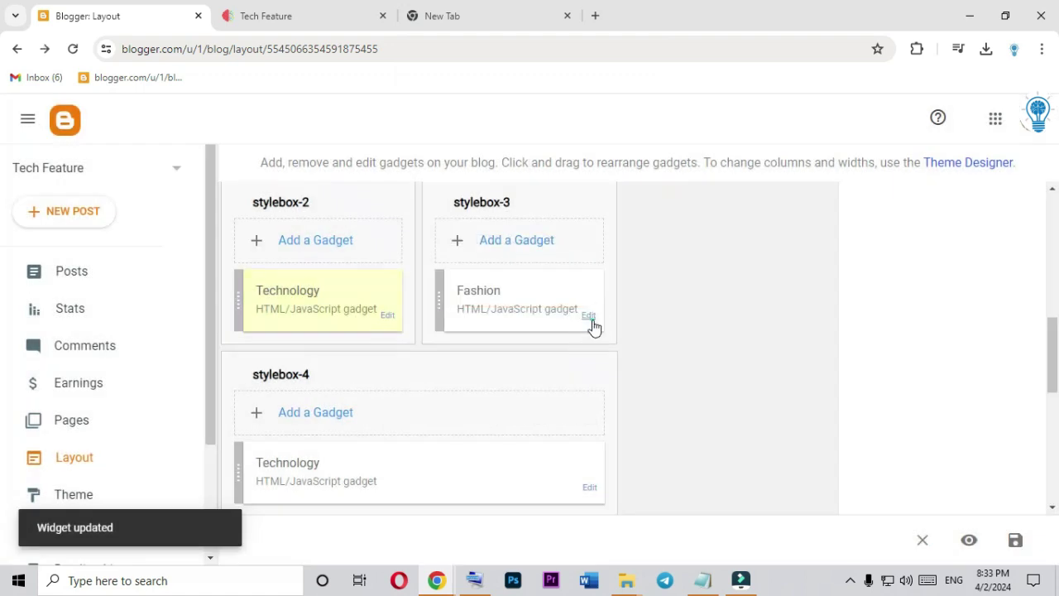
Set the title of the Fashion gadget in stylebox-3 to "Technology" and save the gadget
click(590, 318)
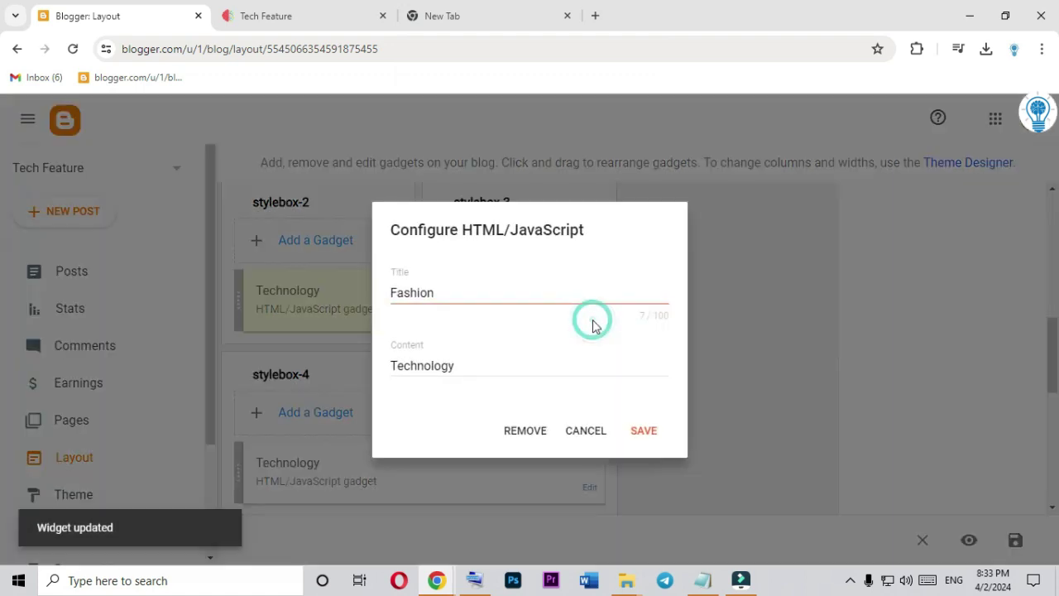
double_click(446, 286)
right_click(444, 286)
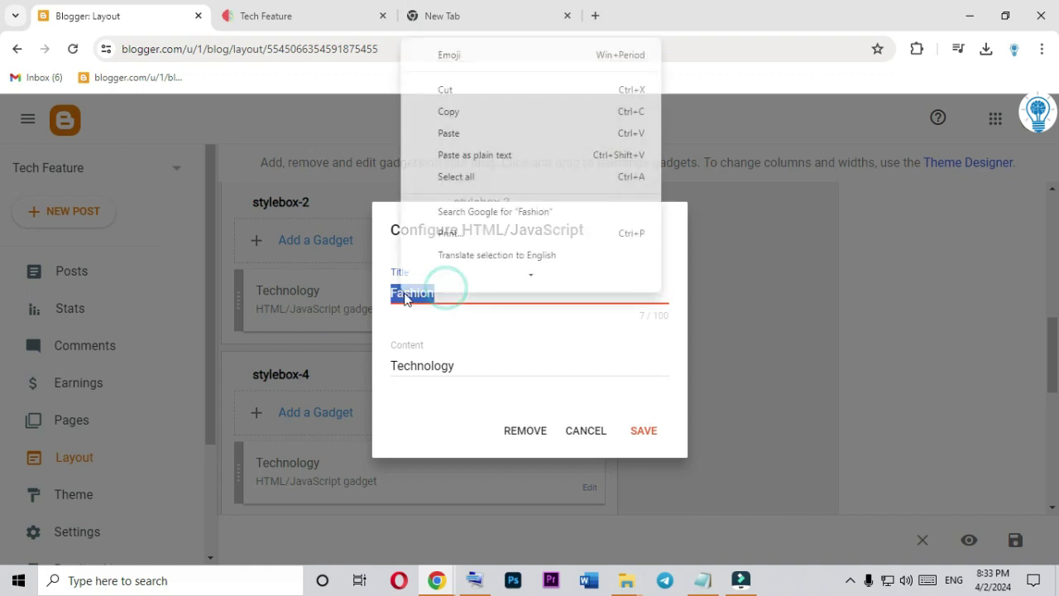
click(461, 154)
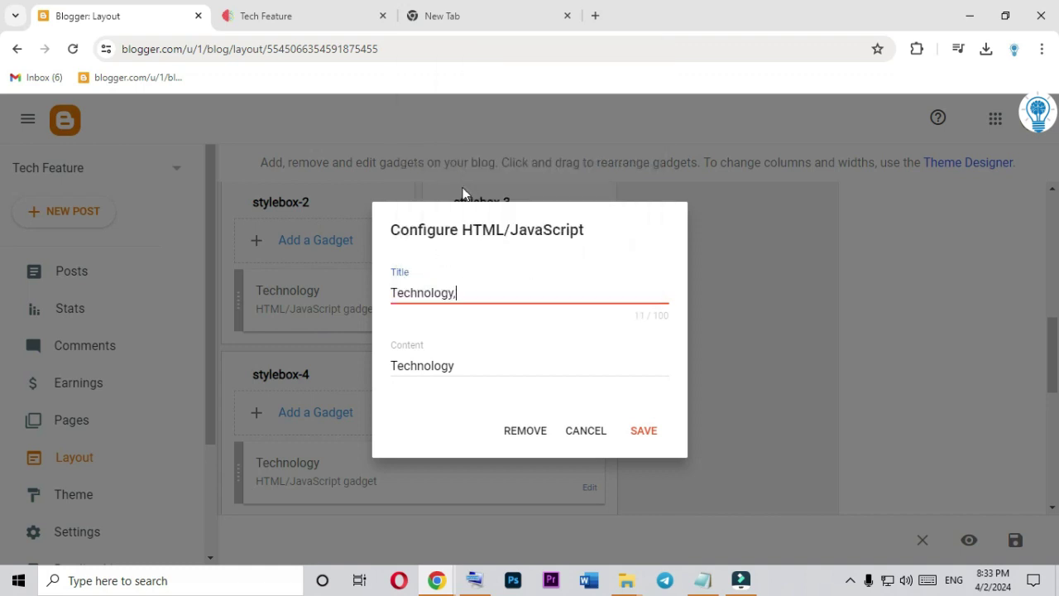
click(643, 431)
Replace the content of the stylebox-4 gadget with "Technology", then save the gadget and the layout
scroll(593, 417, down, 1)
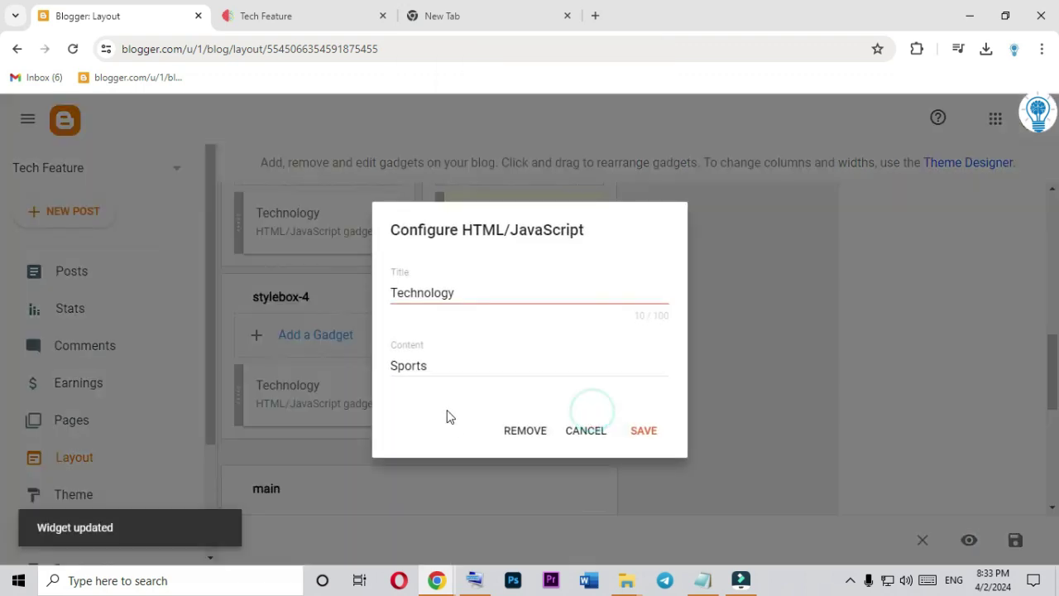
double_click(408, 365)
right_click(407, 366)
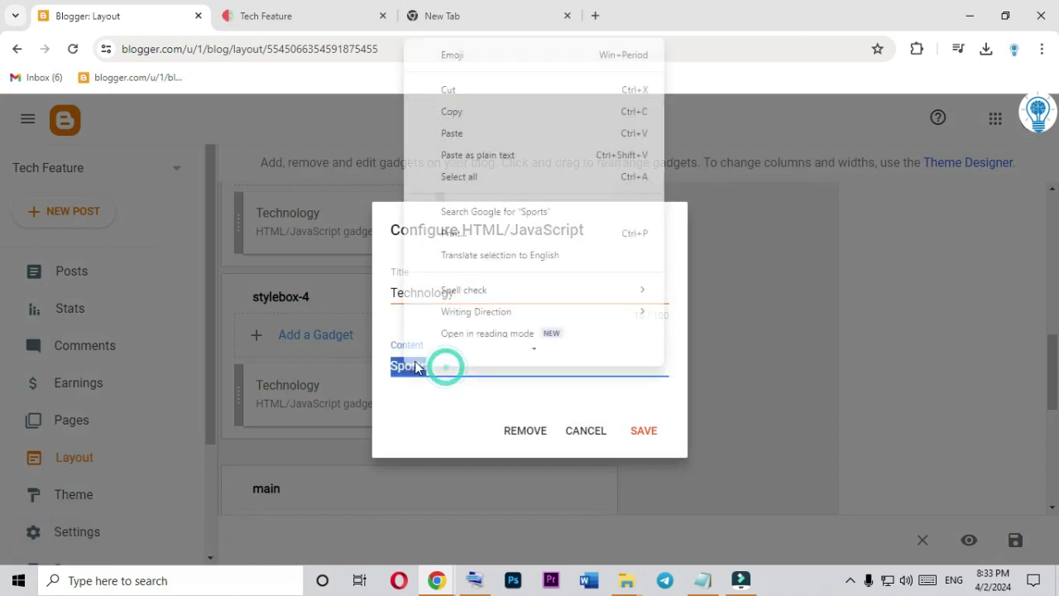
click(466, 128)
click(644, 430)
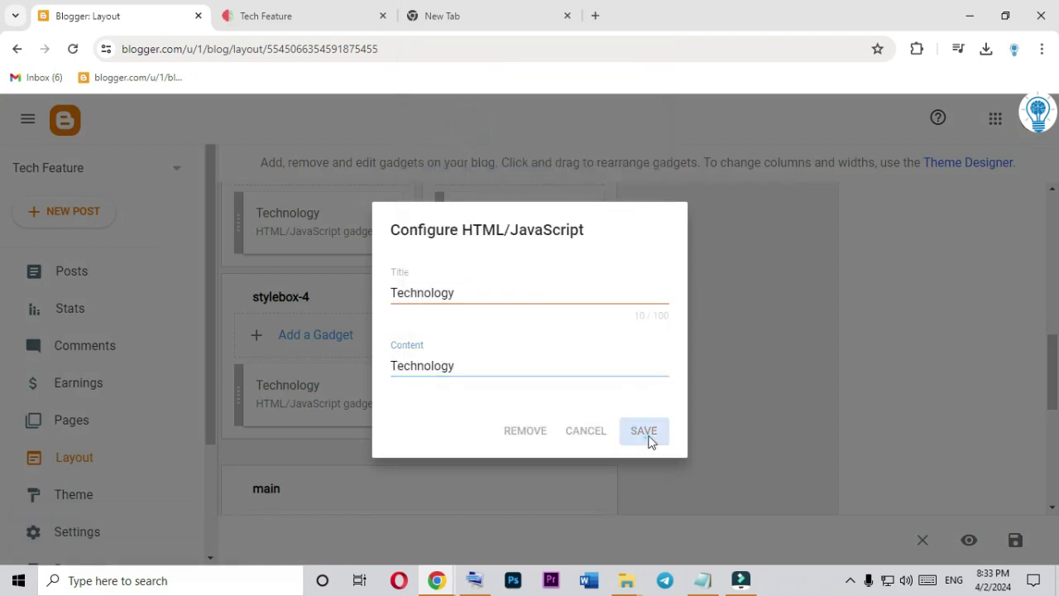
scroll(699, 421, down, 3)
scroll(699, 424, down, 2)
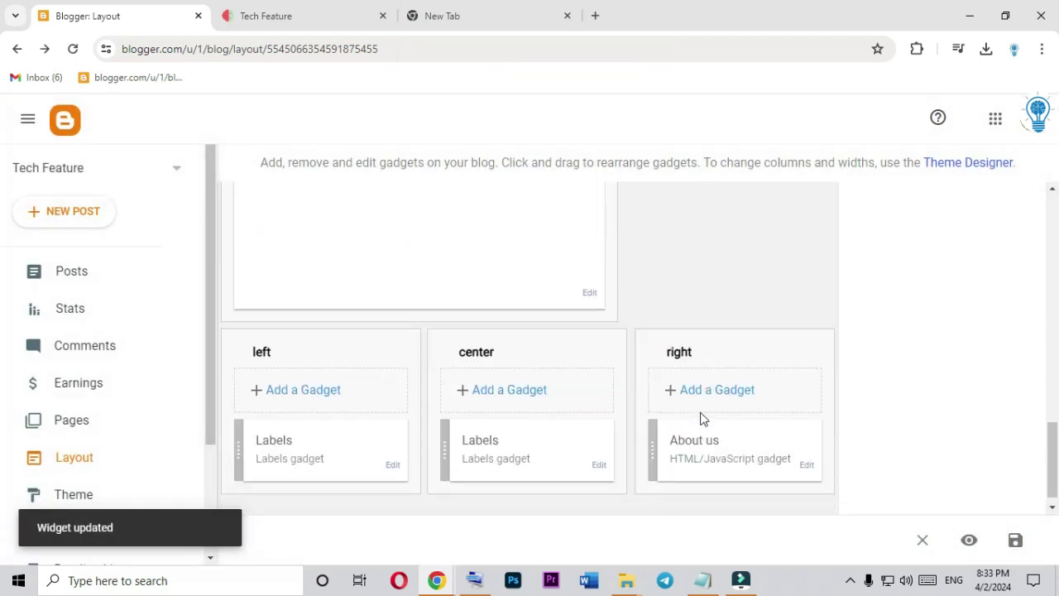
click(1015, 540)
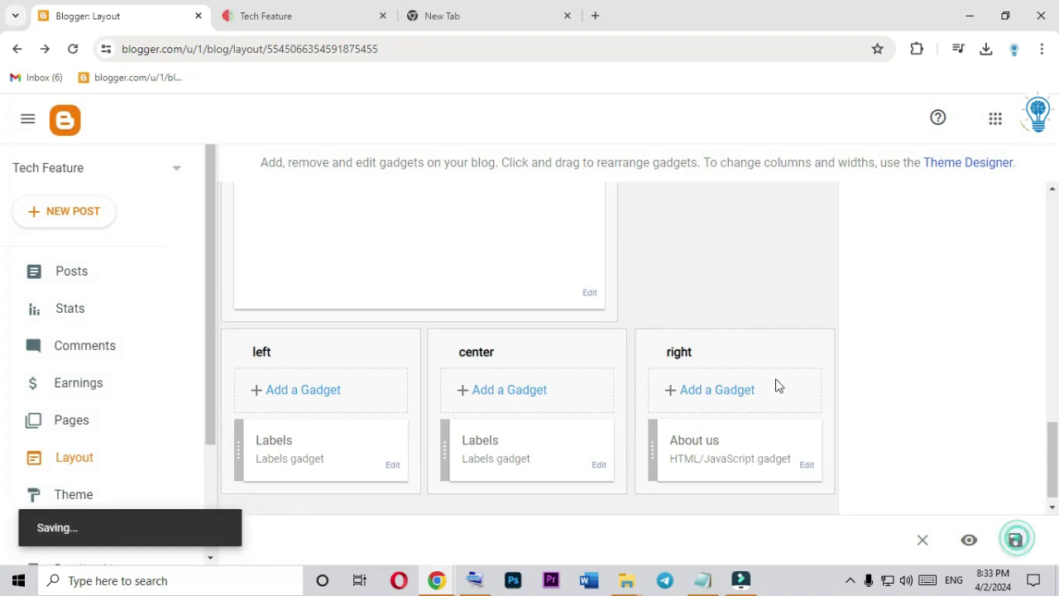
Reload the live blog and examine the homepage sections down to the Labels and About Us columns in the footer
click(343, 7)
scroll(402, 147, down, 6)
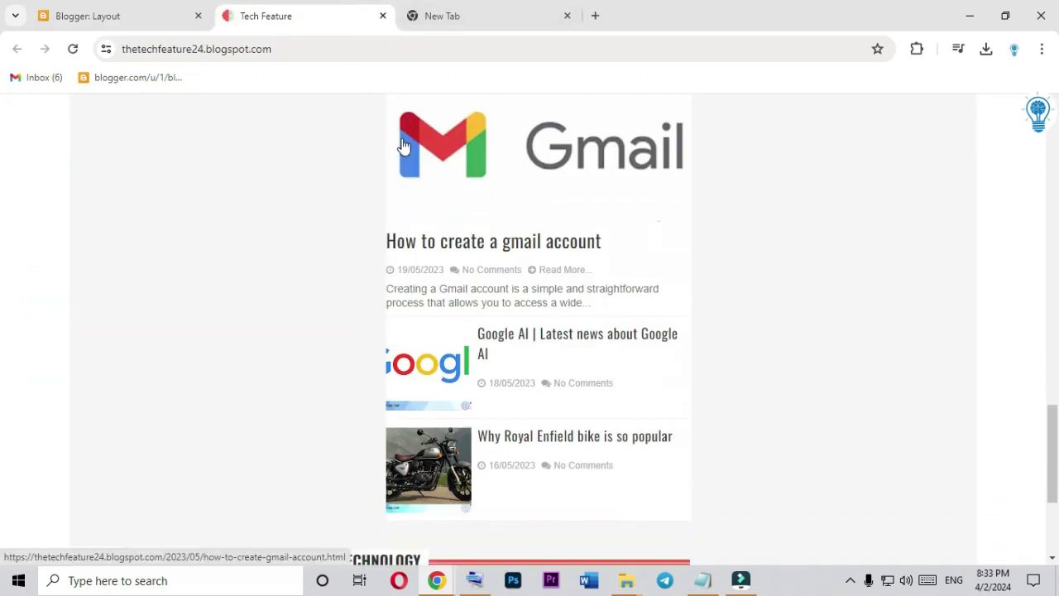
scroll(402, 149, up, 9)
scroll(402, 146, up, 10)
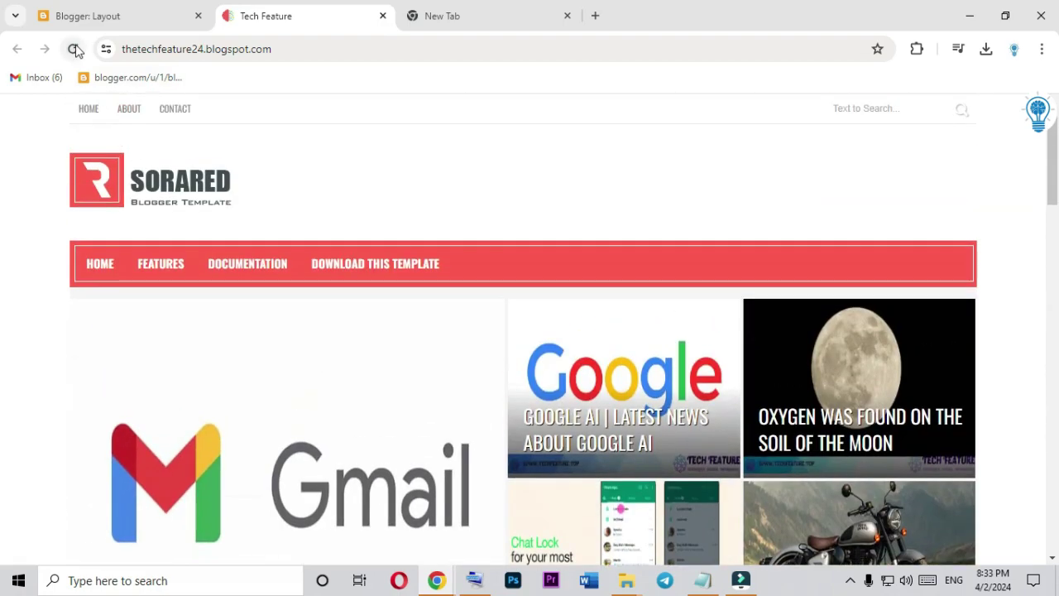
click(73, 49)
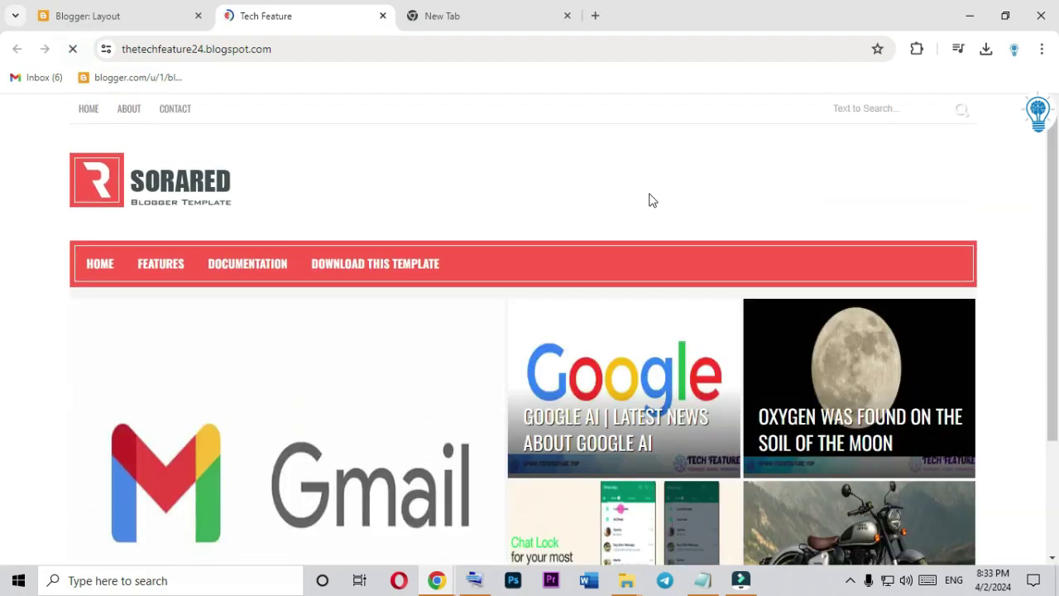
scroll(650, 206, down, 6)
scroll(650, 215, down, 6)
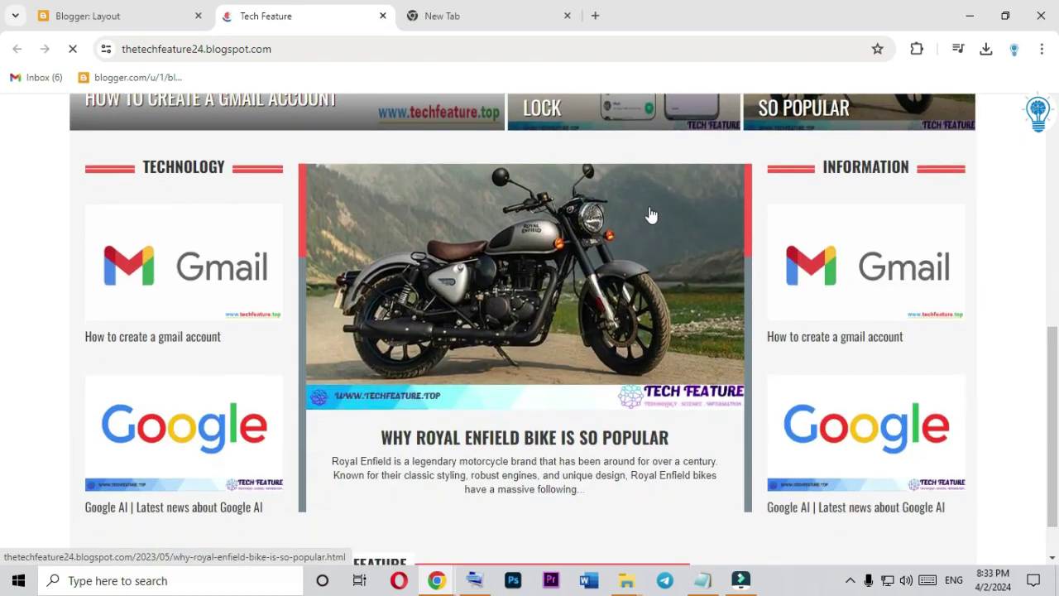
scroll(660, 245, down, 8)
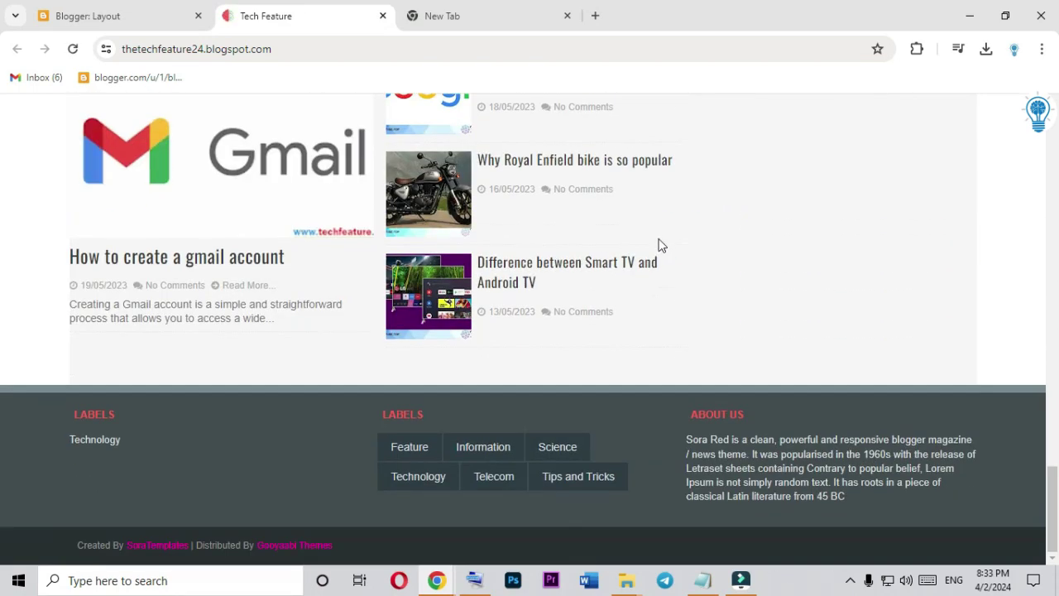
Configure the layout's left footer Labels gadget to show all labels with the number of posts per label, saving the gadget and layout
click(177, 18)
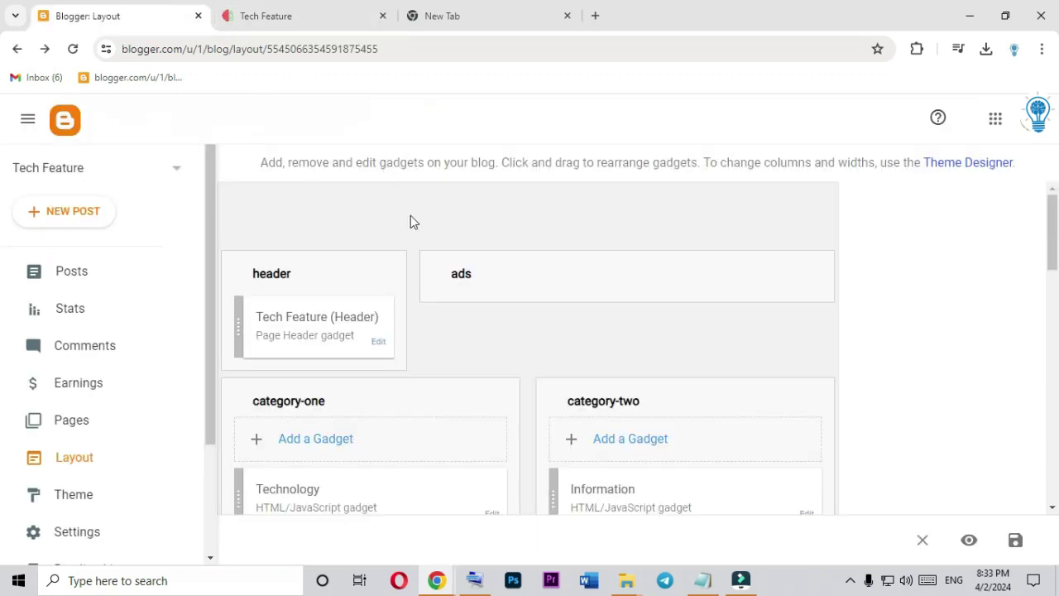
scroll(411, 223, down, 15)
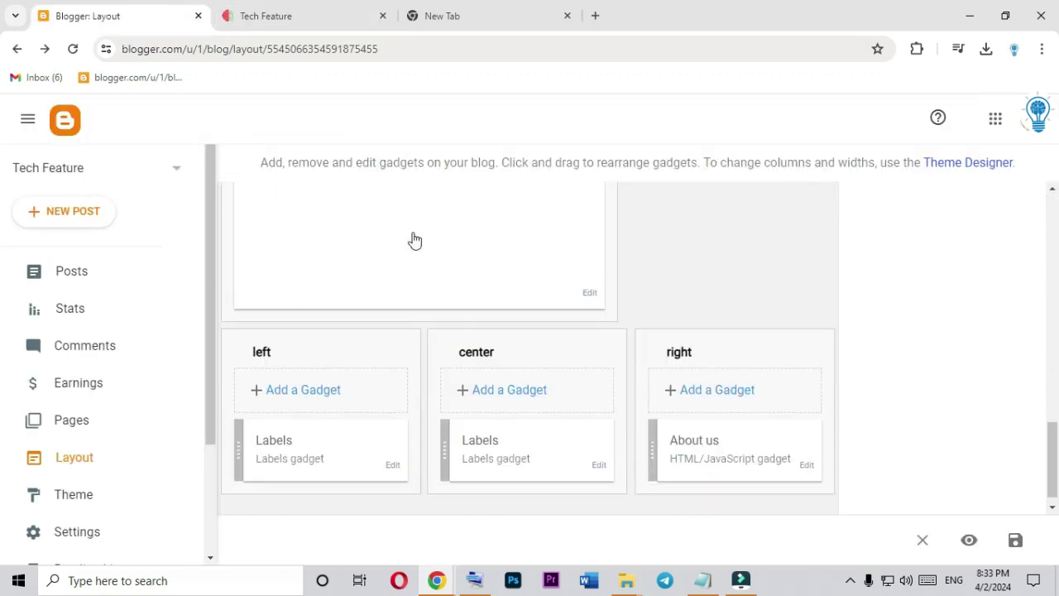
scroll(415, 240, down, 1)
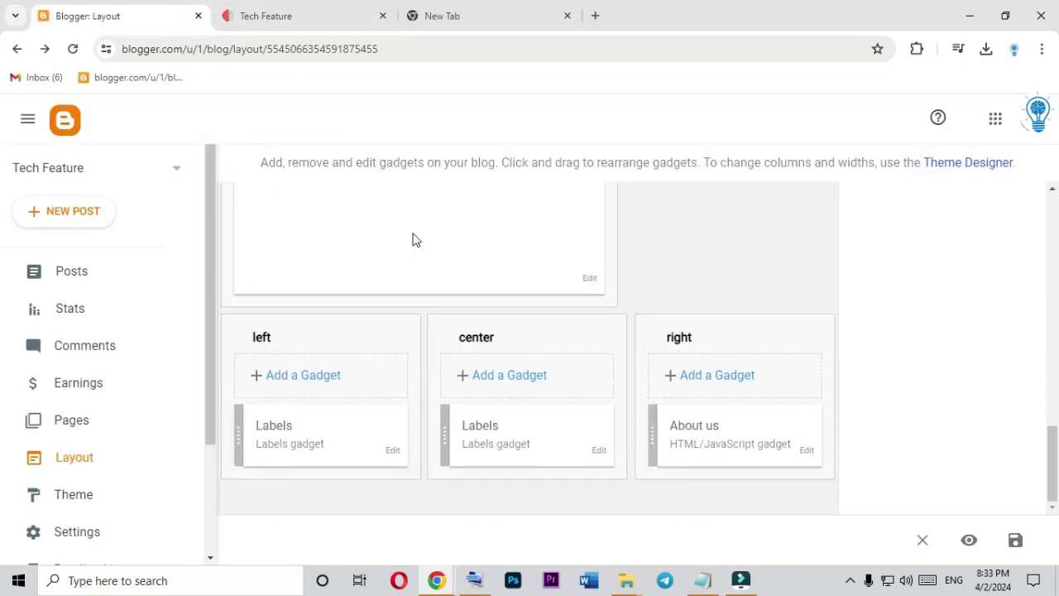
click(393, 456)
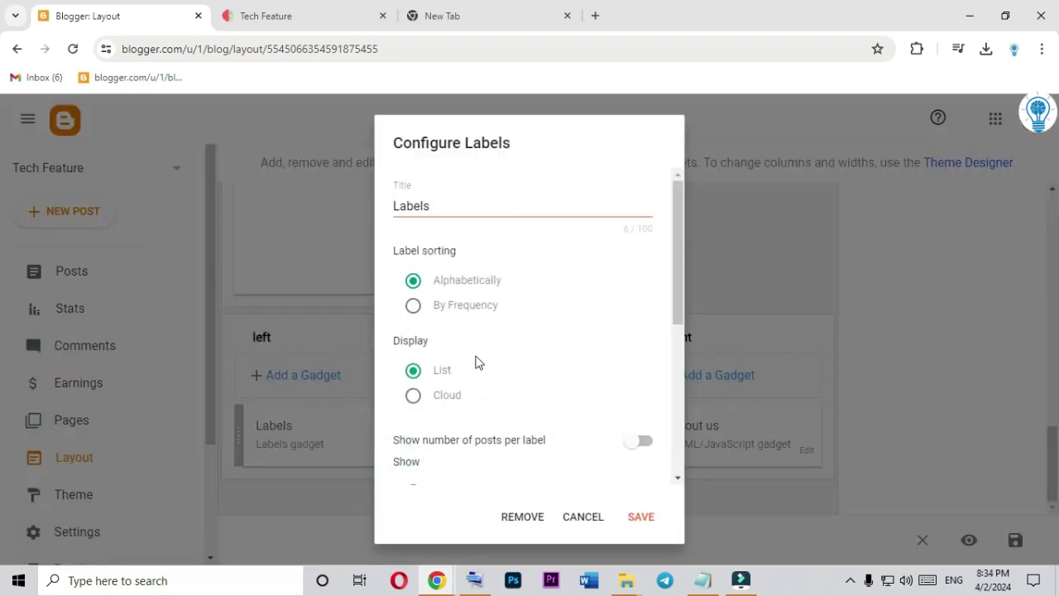
scroll(475, 334, down, 2)
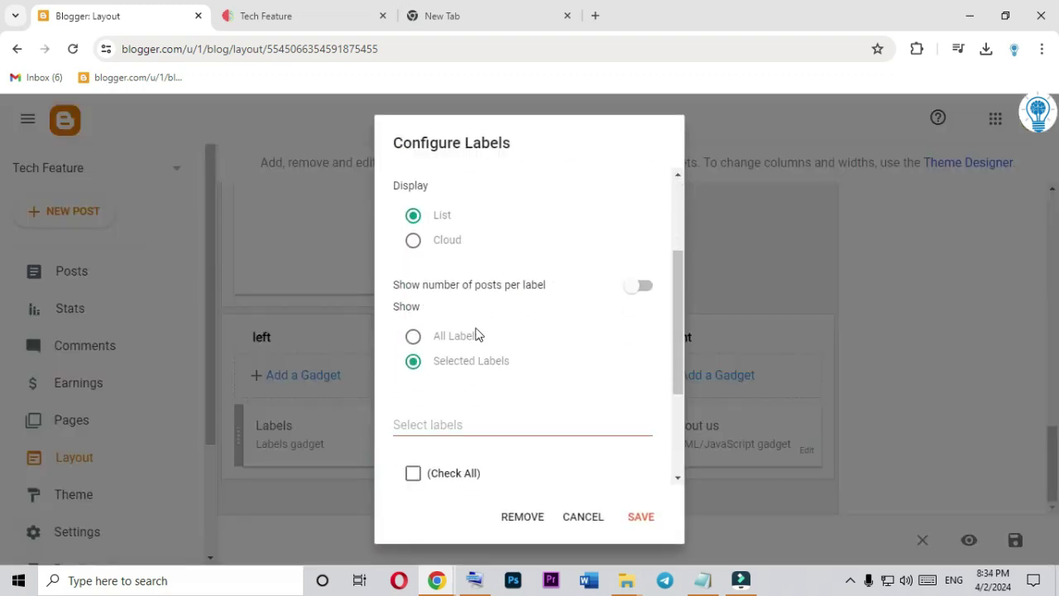
click(412, 337)
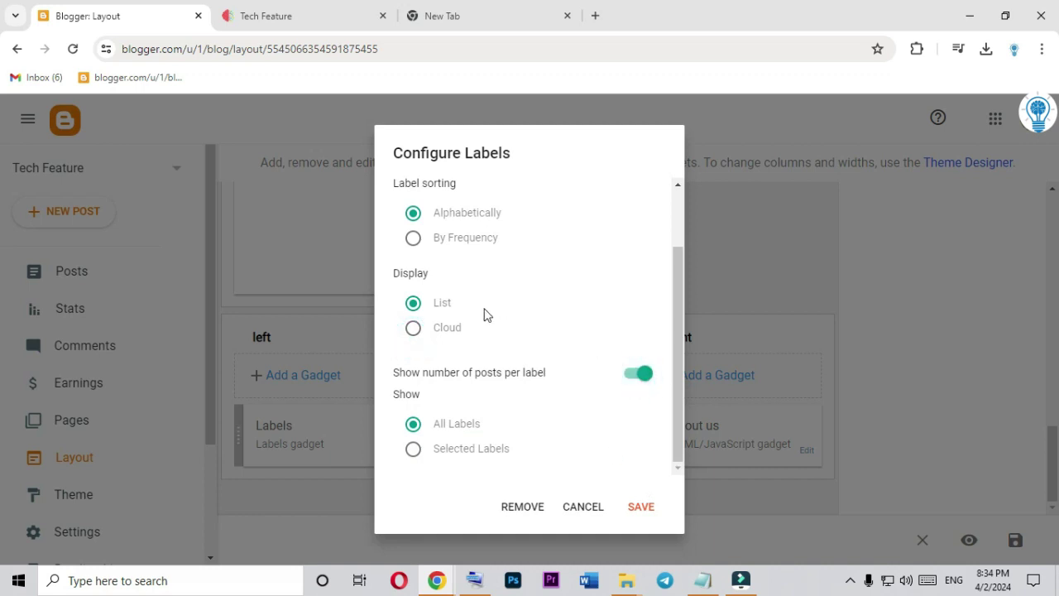
click(650, 510)
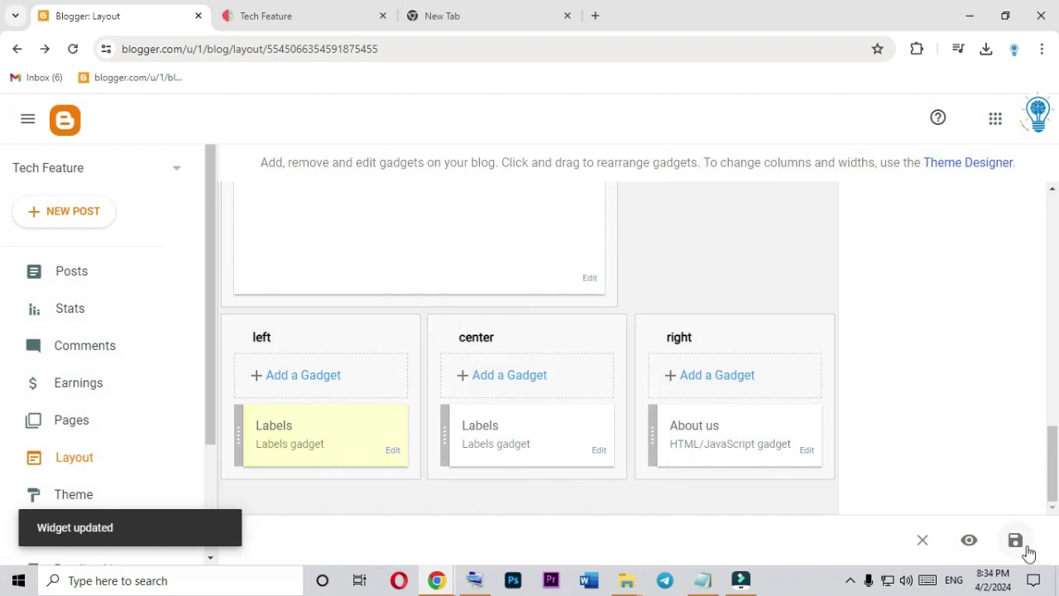
click(1016, 540)
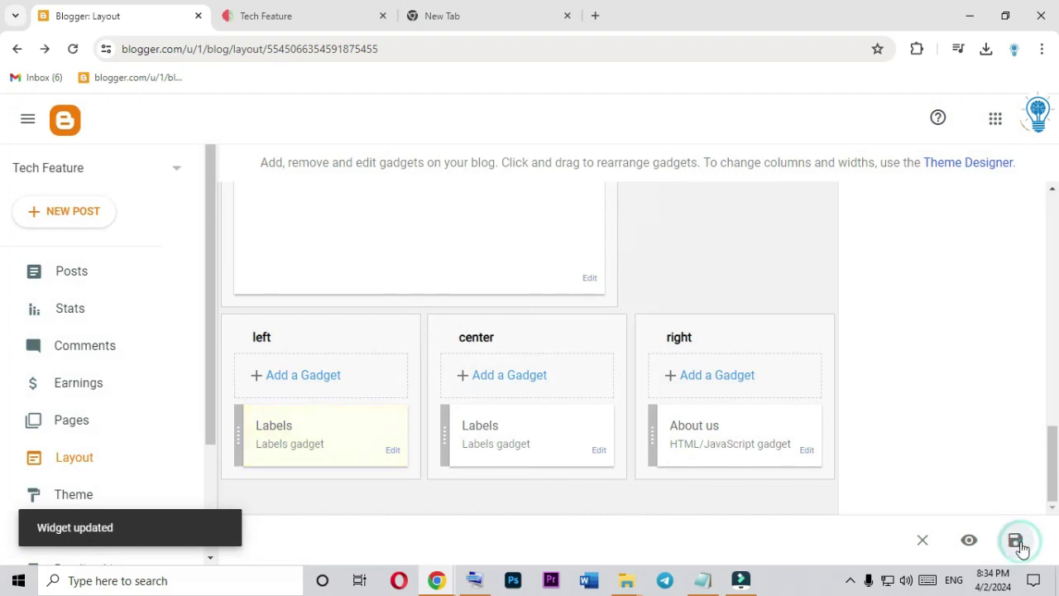
Reload the live blog and examine the page down to the post counts in the footer's Labels list
click(319, 8)
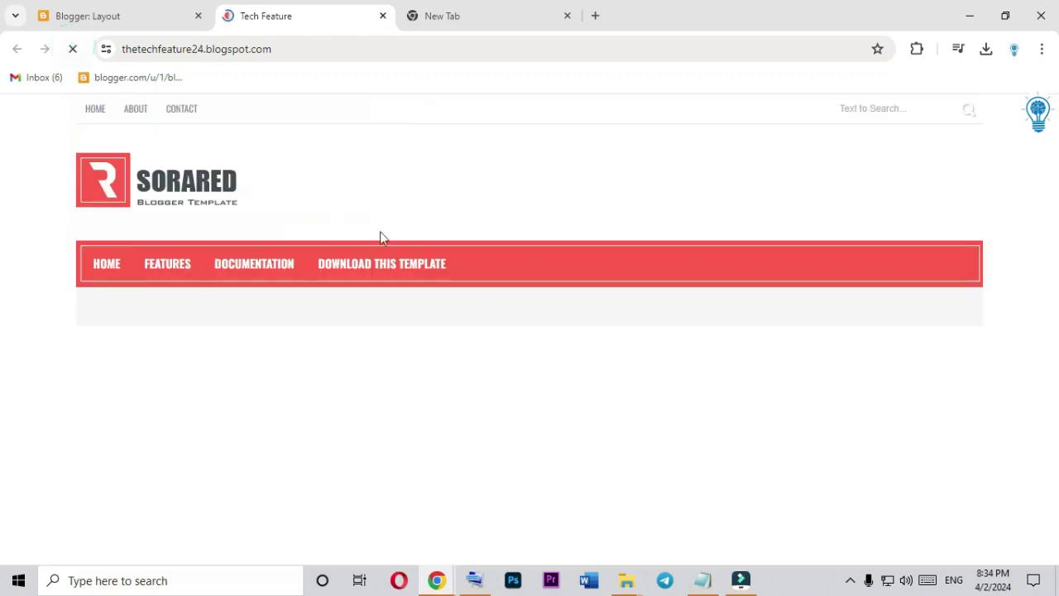
scroll(525, 273, down, 5)
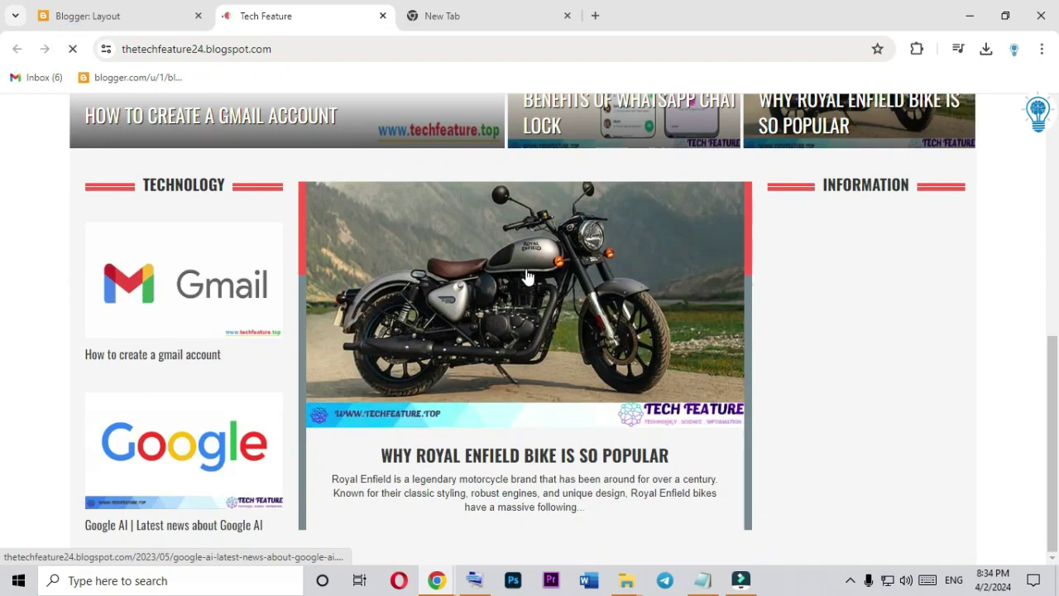
scroll(526, 276, down, 6)
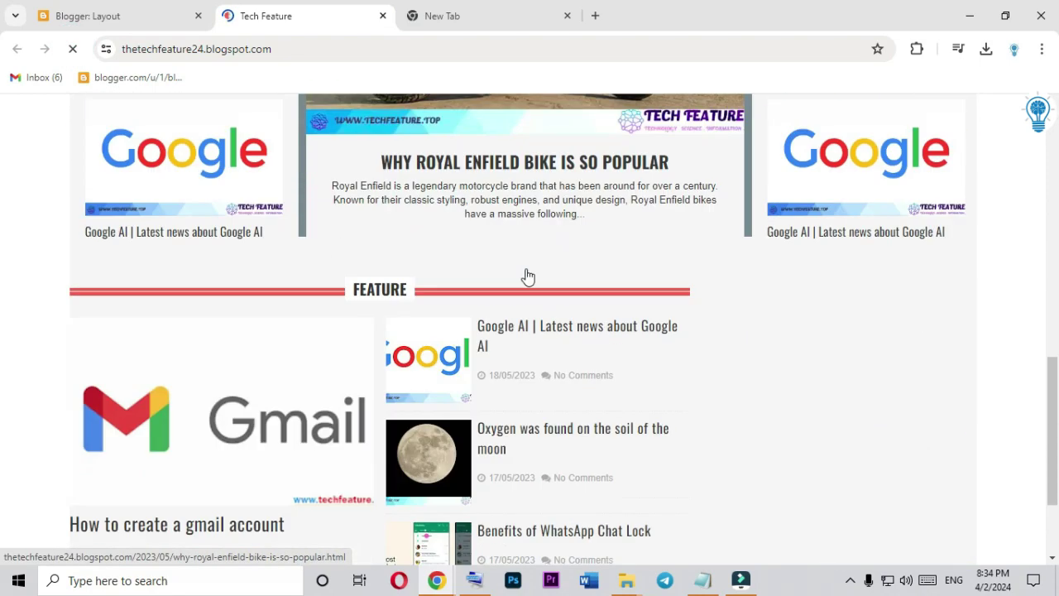
scroll(526, 273, down, 5)
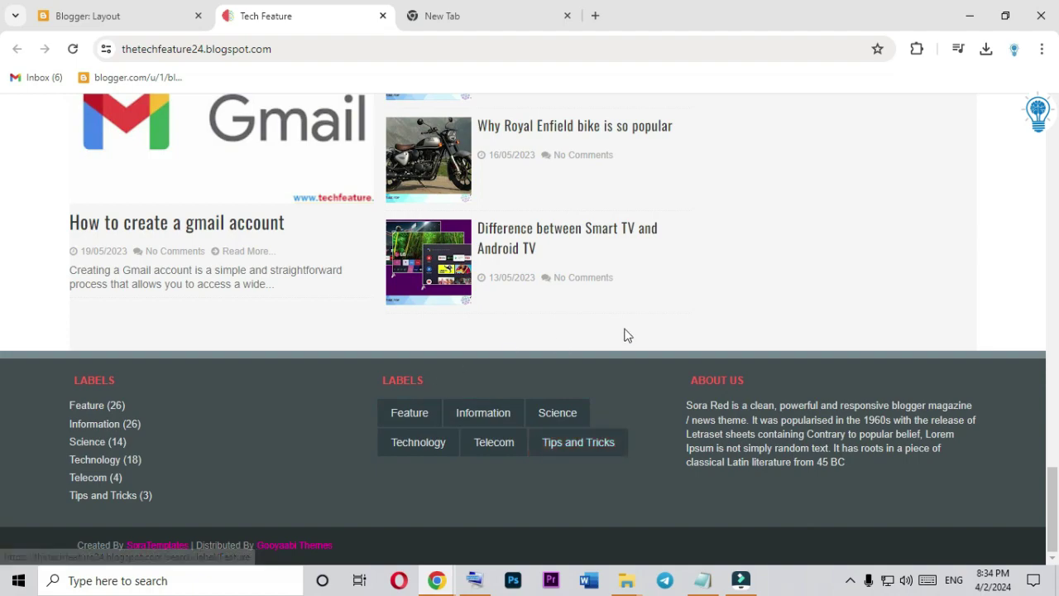
scroll(633, 333, up, 10)
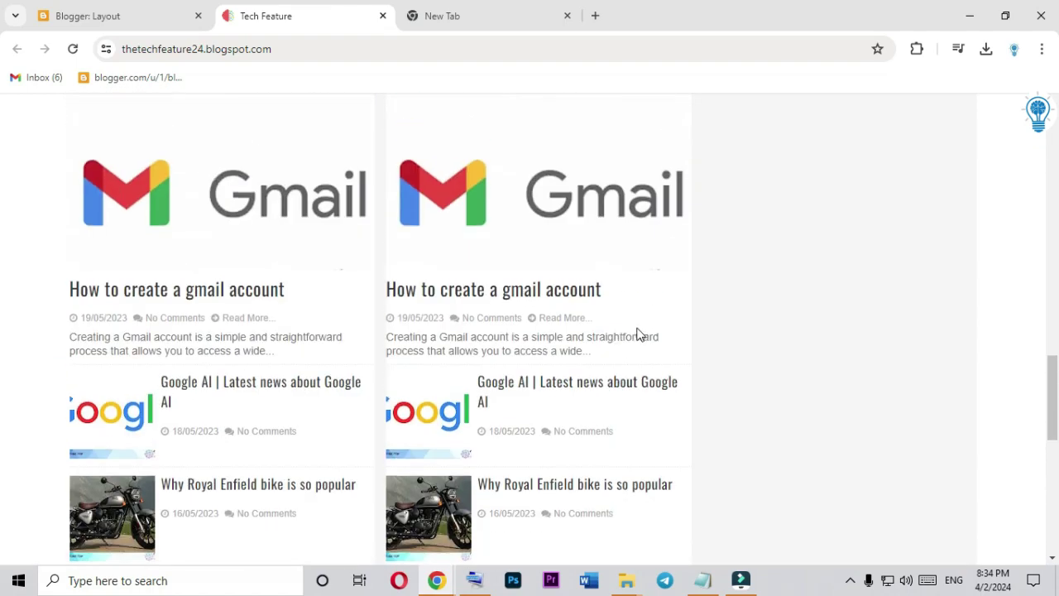
scroll(638, 334, up, 10)
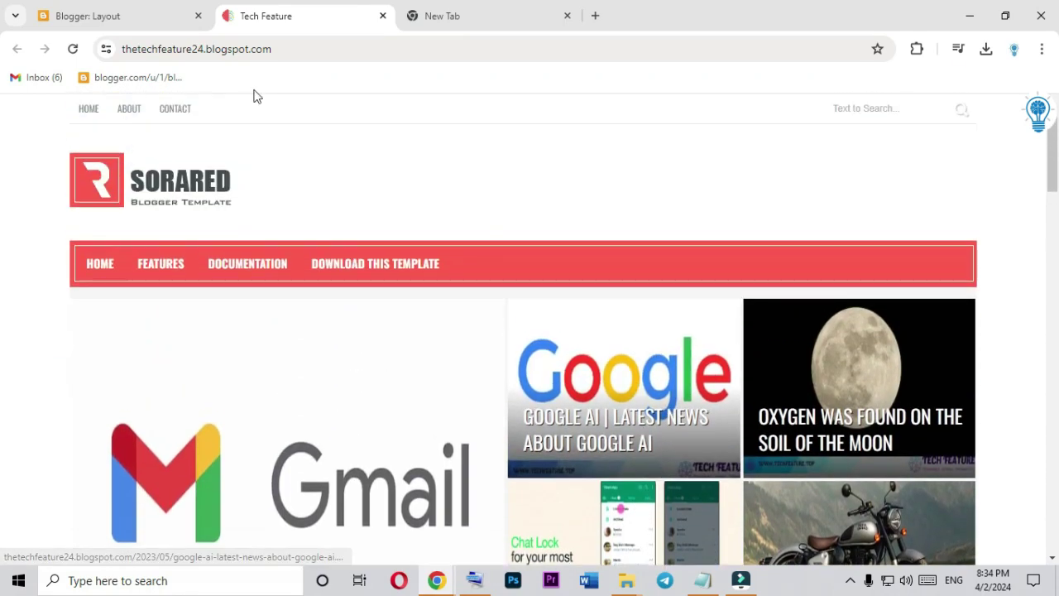
Configure the layout's sidebar Popular Posts gadget to most viewed of all time with at most 10 posts, saving the gadget and layout
click(124, 15)
scroll(759, 296, up, 10)
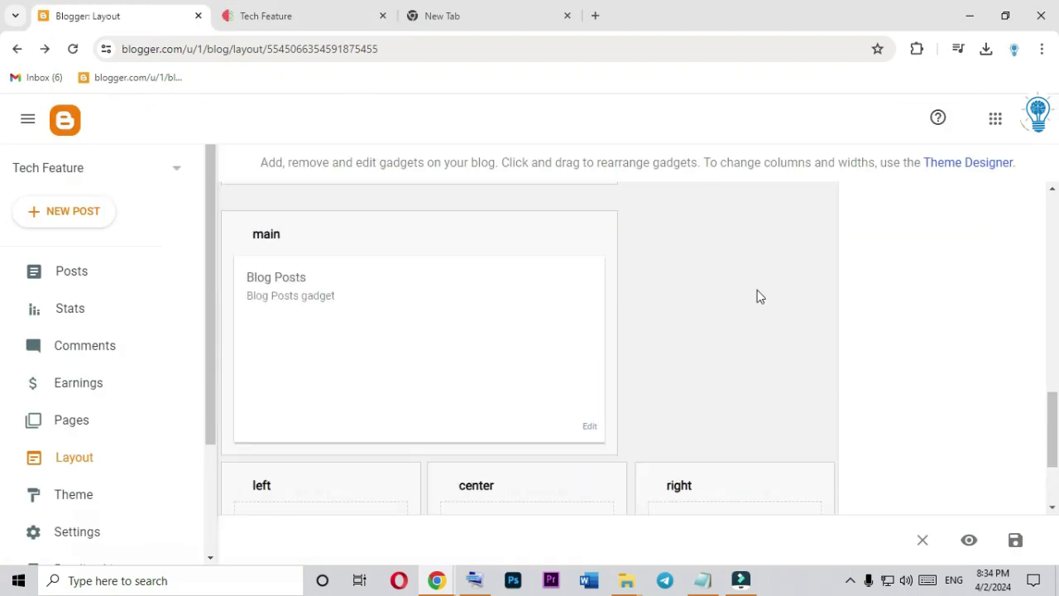
scroll(760, 296, down, 2)
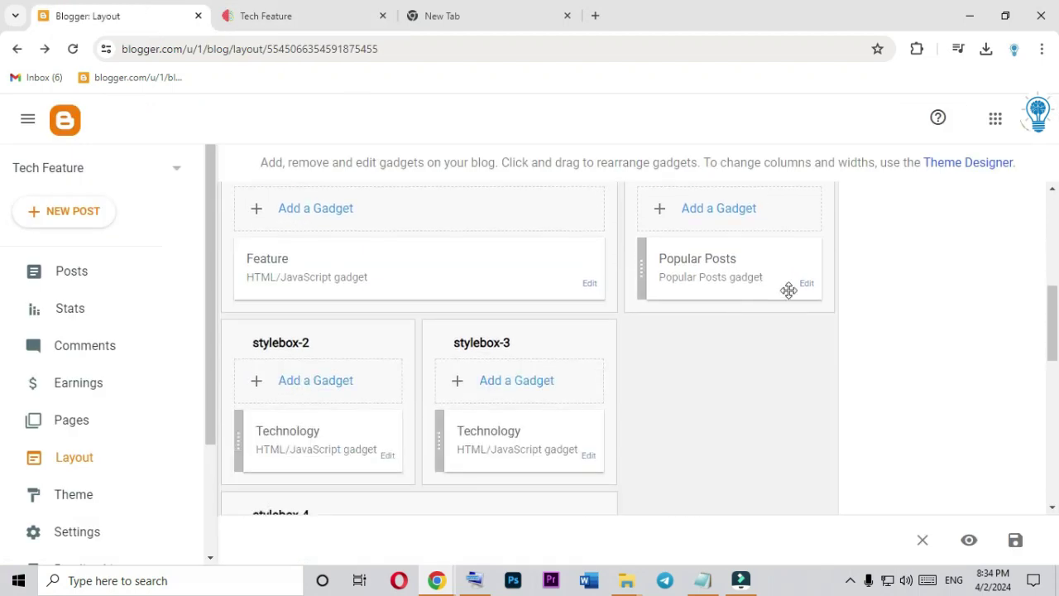
click(807, 286)
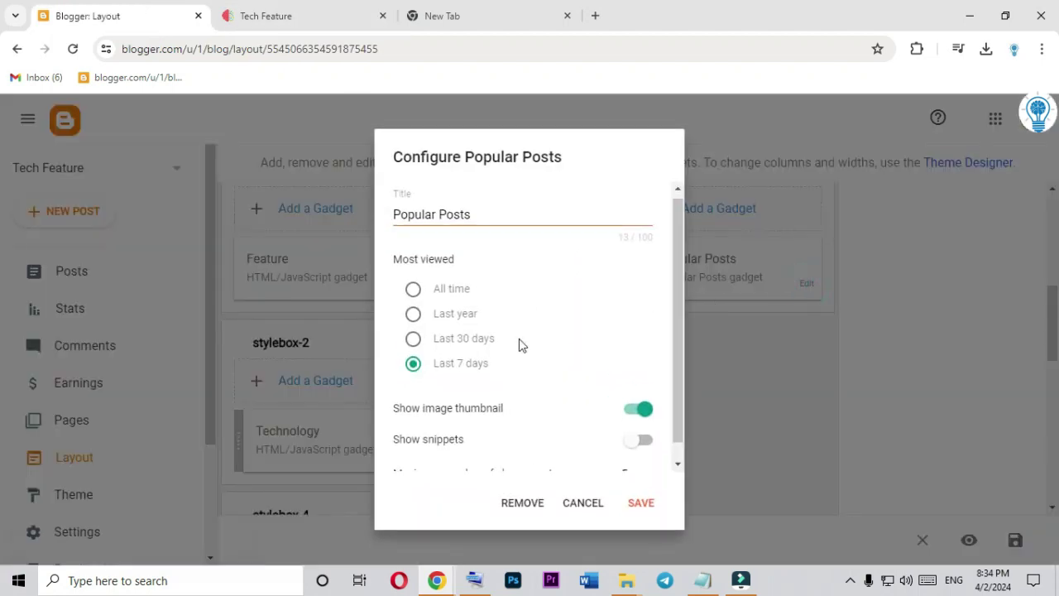
scroll(479, 314, down, 1)
click(414, 272)
click(643, 456)
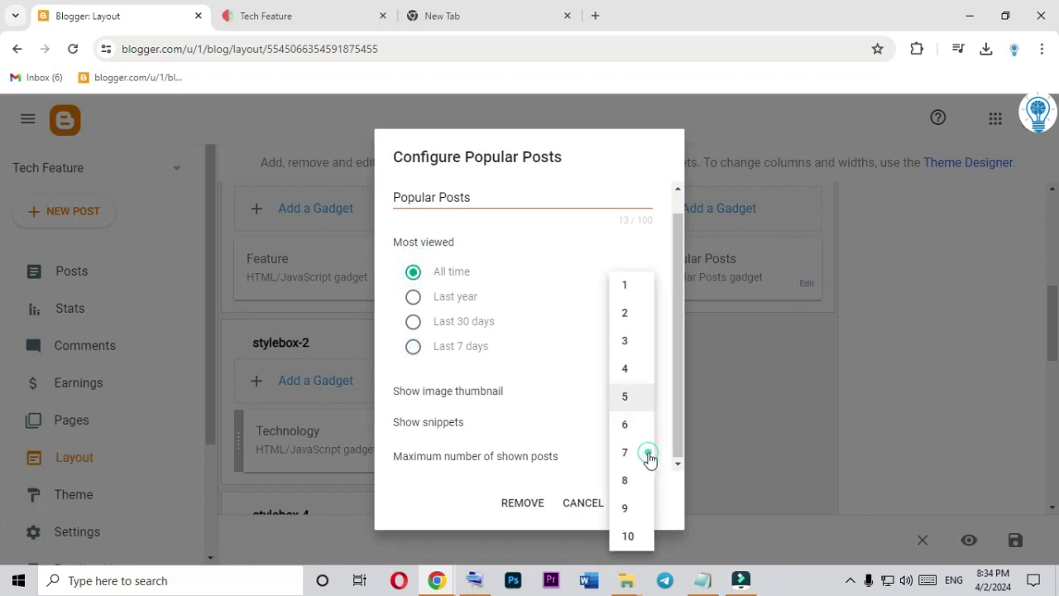
click(631, 538)
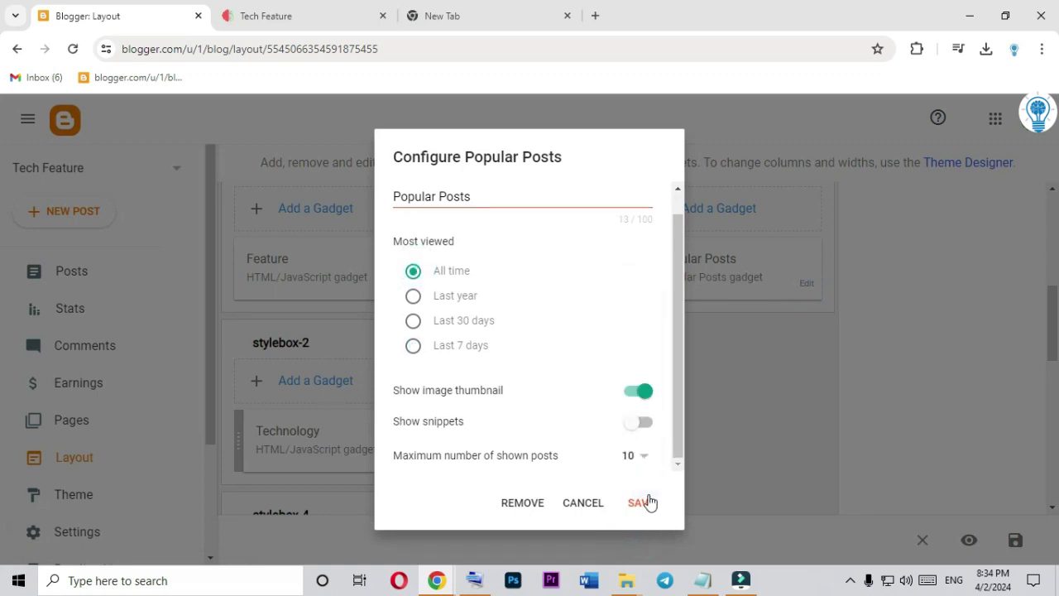
click(645, 501)
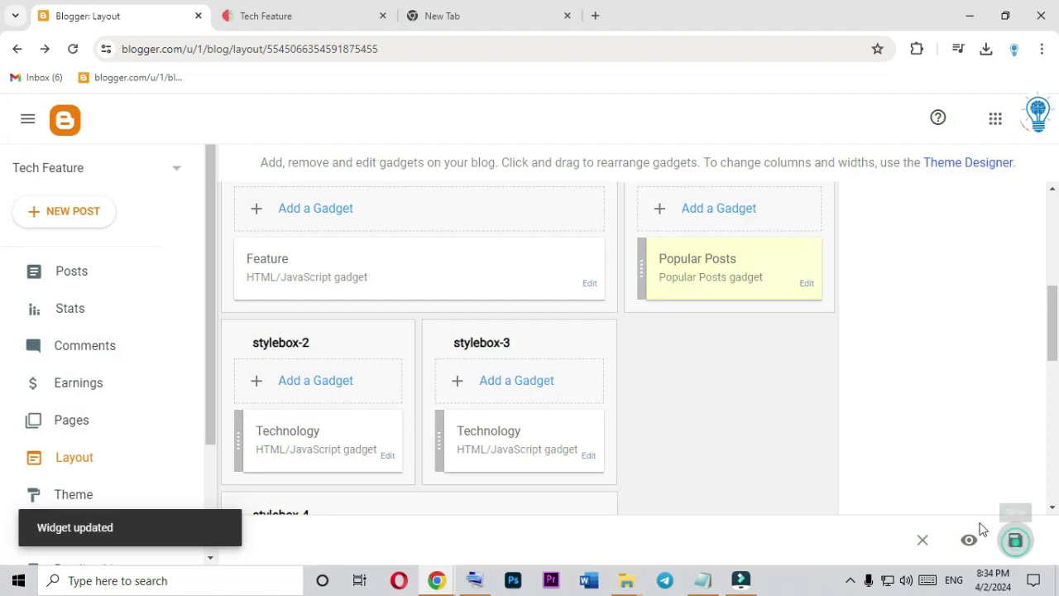
Reload the live blog and examine the Popular Posts list in the sidebar beside the Feature section
click(281, 15)
scroll(752, 185, down, 7)
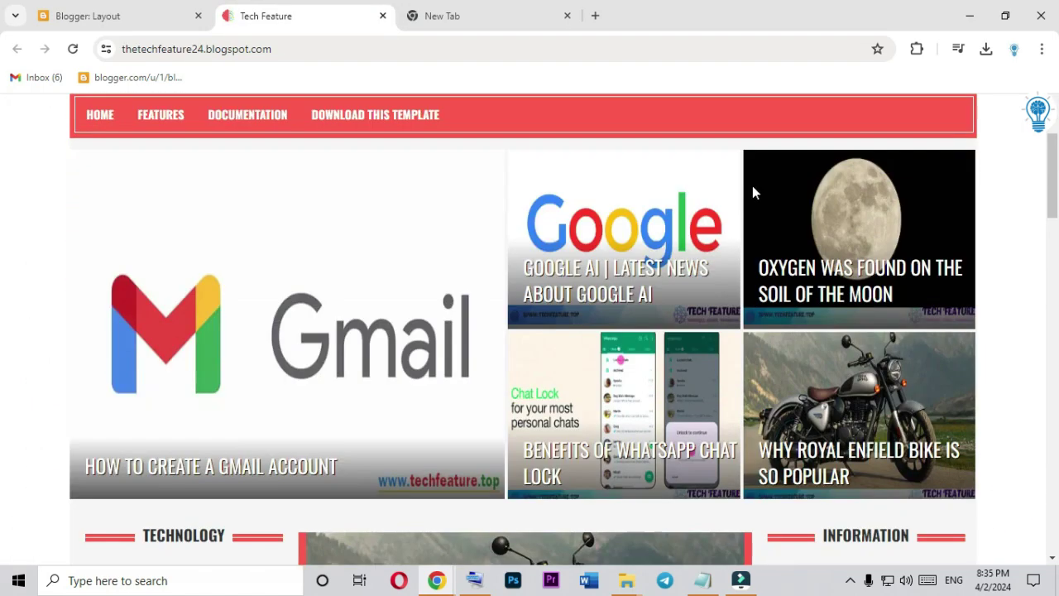
scroll(761, 200, down, 2)
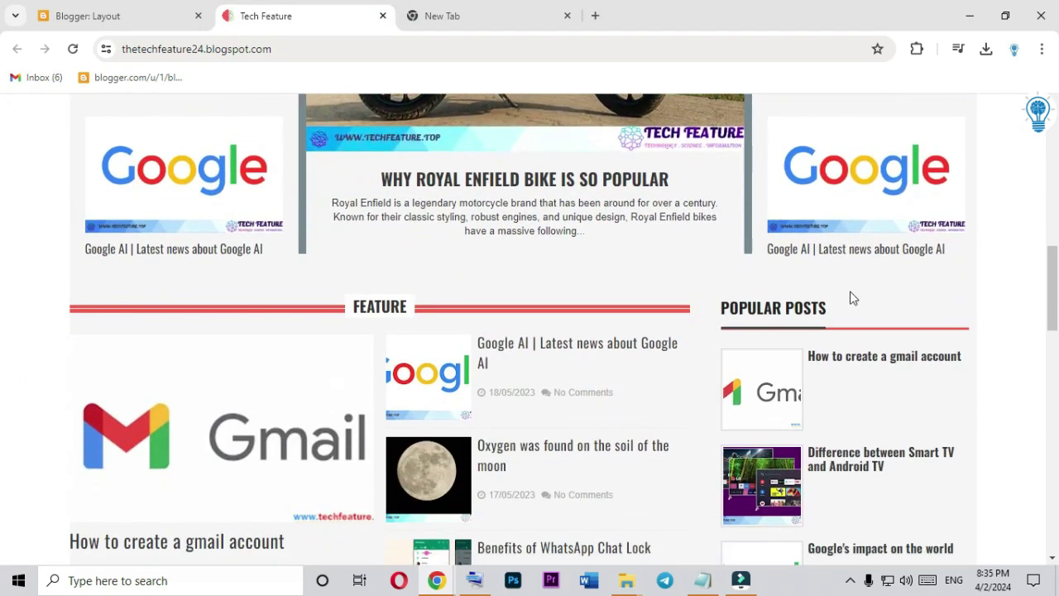
scroll(852, 299, down, 1)
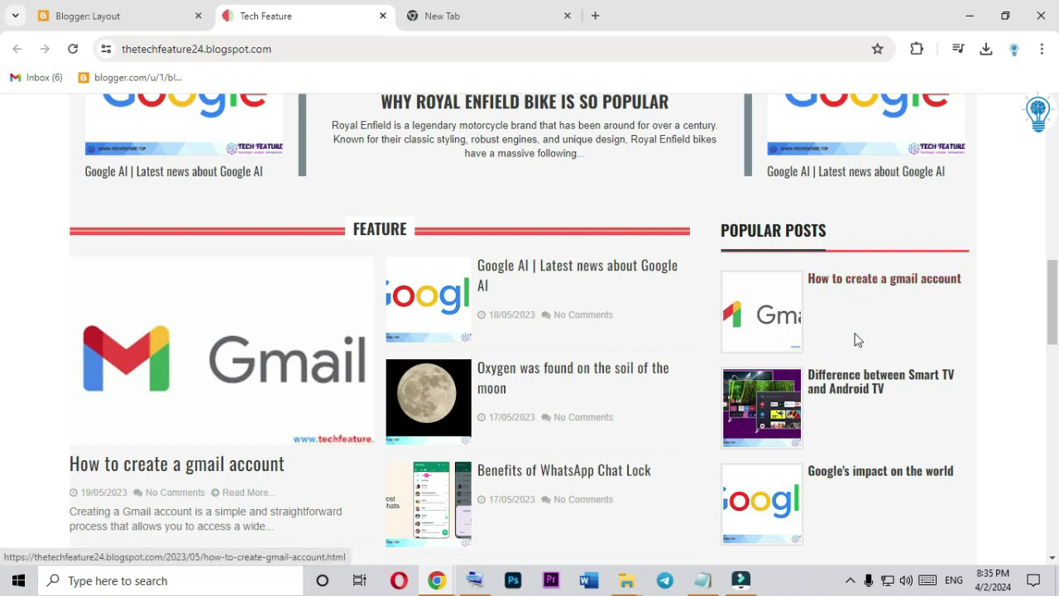
scroll(860, 347, down, 2)
scroll(858, 314, up, 1)
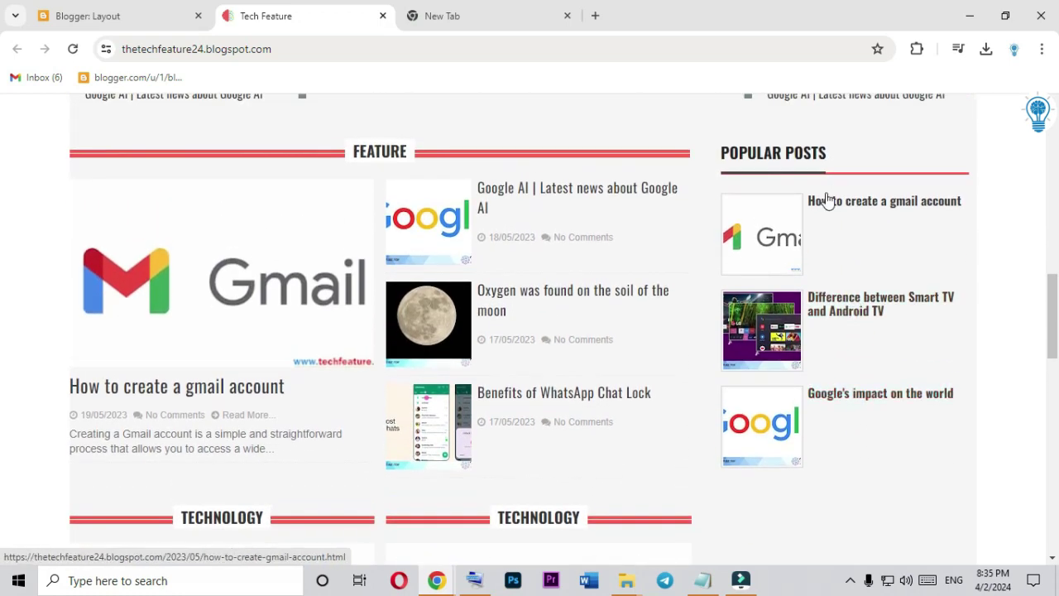
drag(835, 153, 723, 153)
click(835, 151)
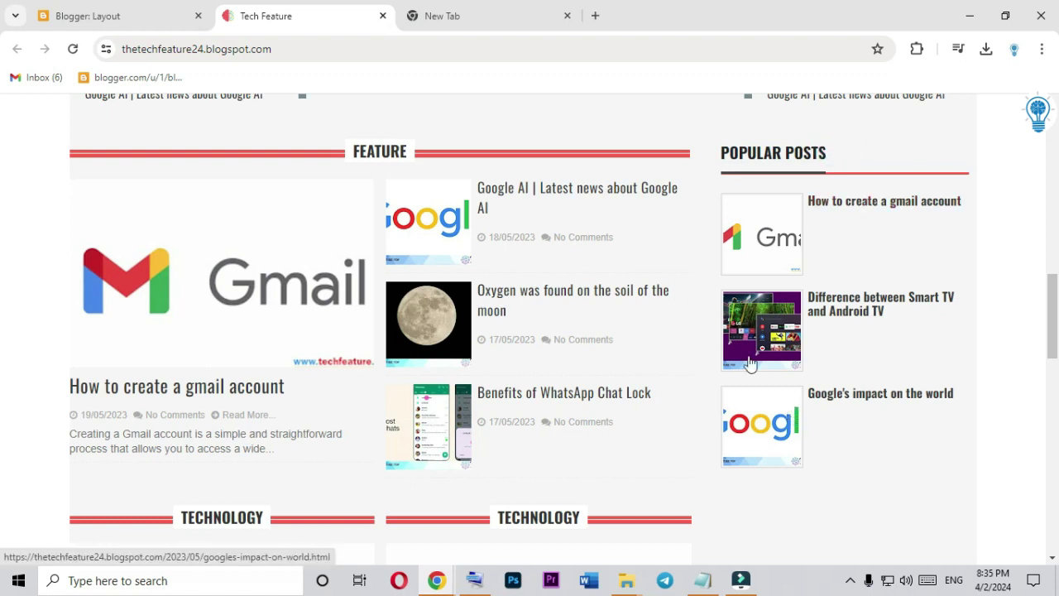
Add a Featured Post gadget that uses the most recent post to the layout's sidebar, then save the gadget and layout
click(146, 6)
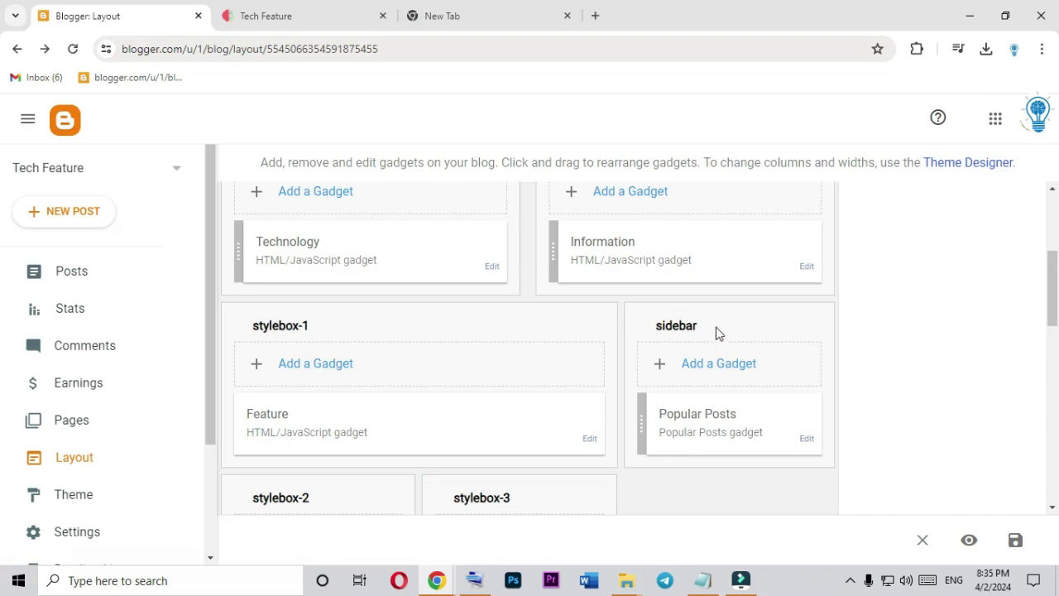
click(718, 366)
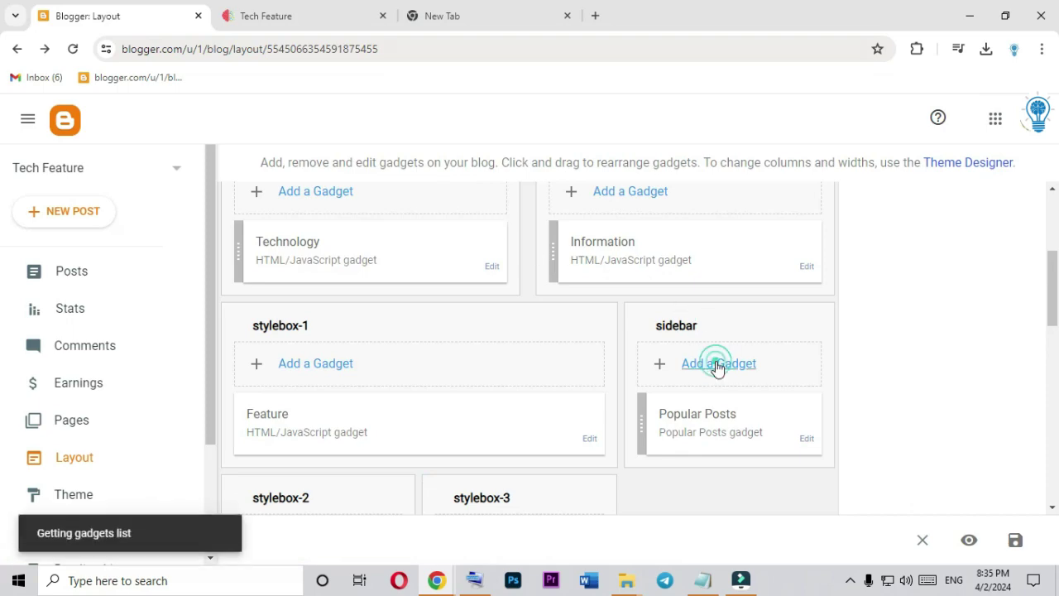
click(528, 276)
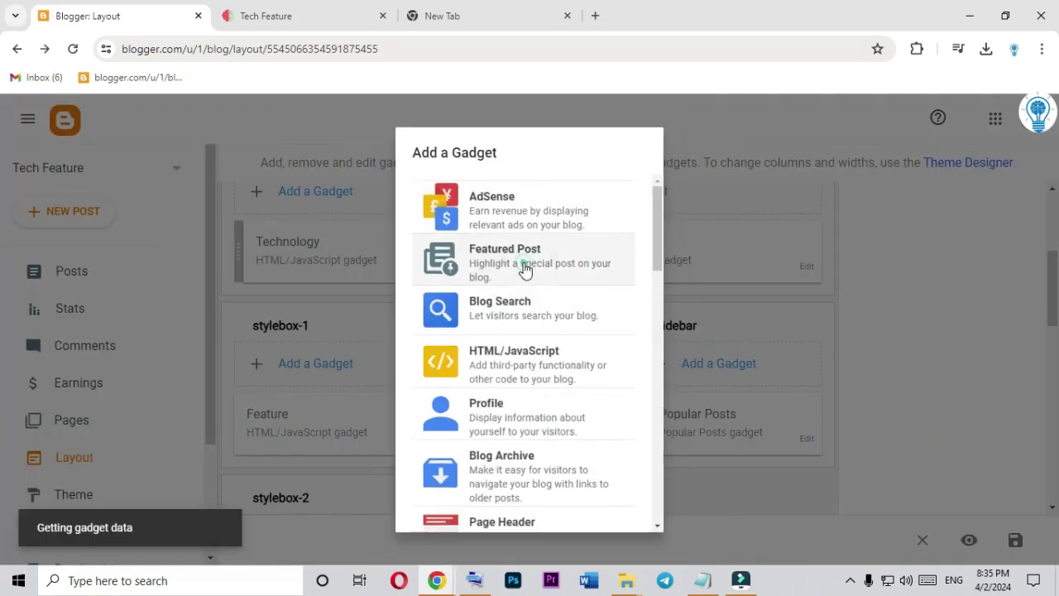
scroll(677, 436, down, 2)
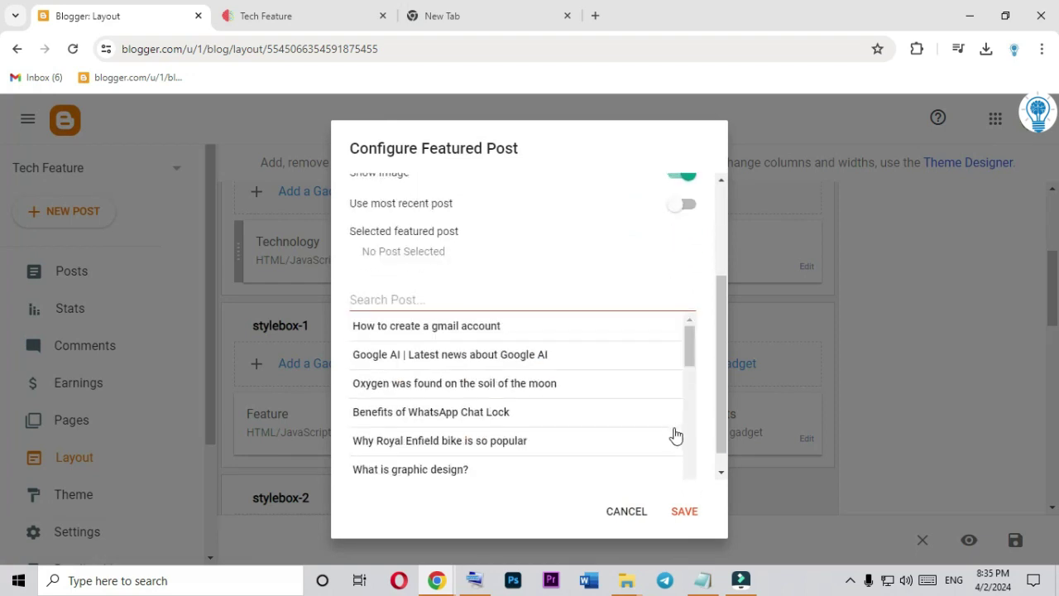
scroll(663, 428, up, 2)
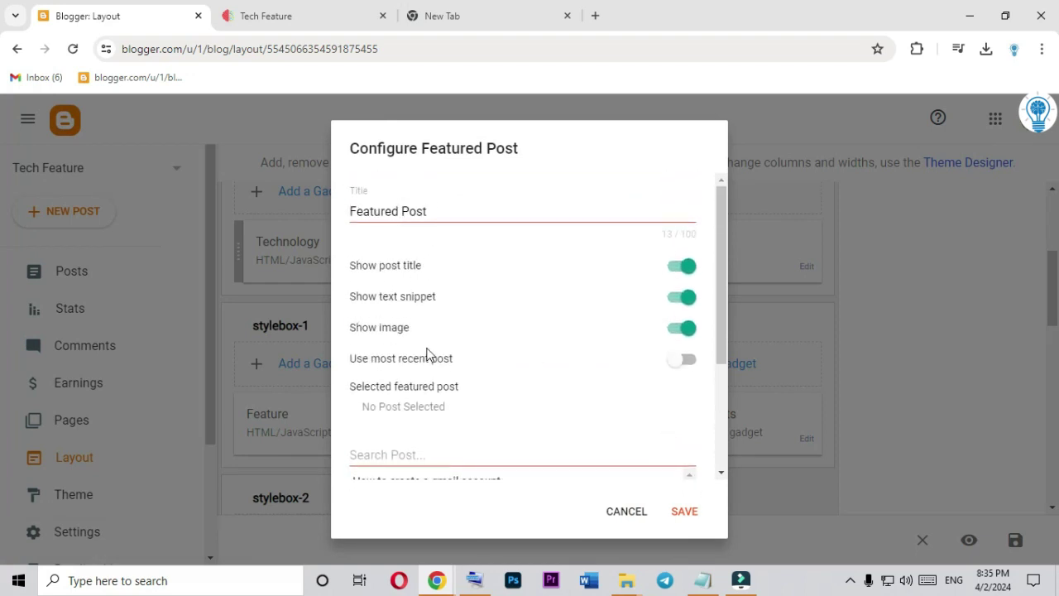
drag(467, 360, 349, 361)
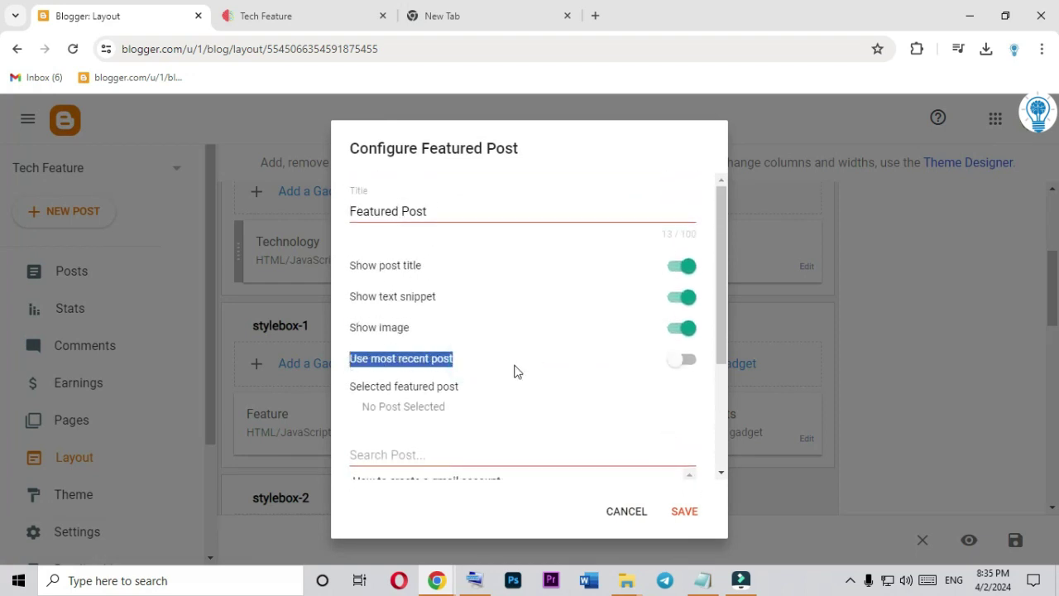
click(683, 359)
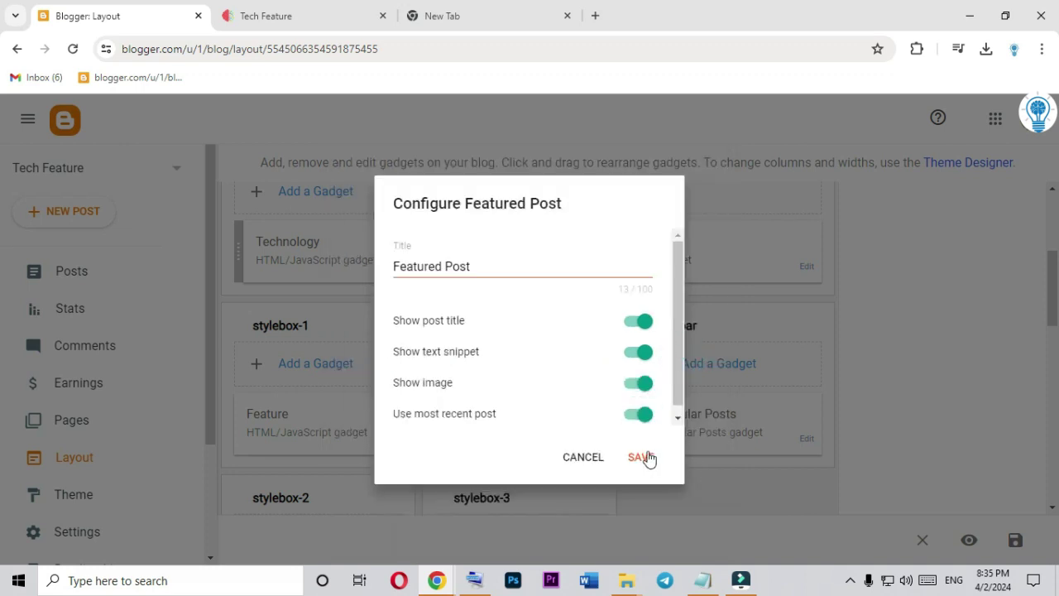
click(642, 458)
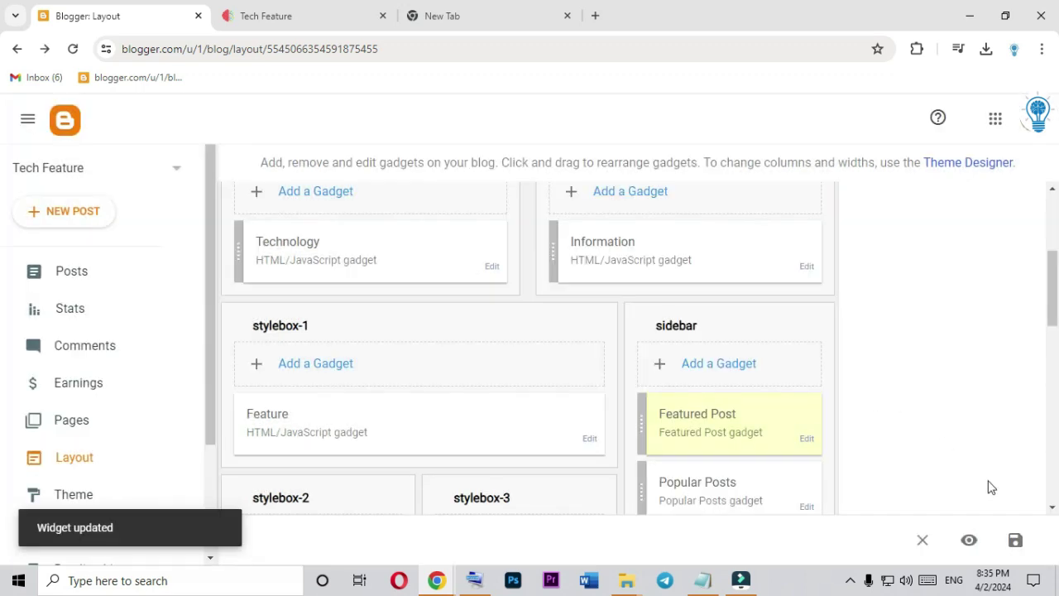
click(1015, 539)
Reload the live blog and examine the sidebar's Featured Post section and the footer's About Us column
click(361, 7)
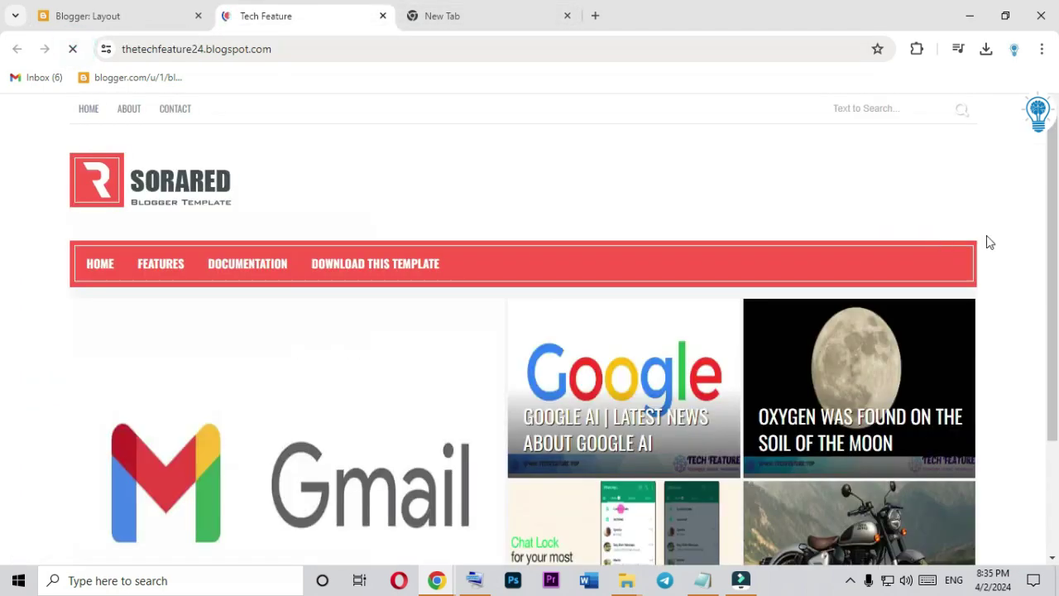
scroll(993, 244, down, 2)
scroll(998, 257, down, 5)
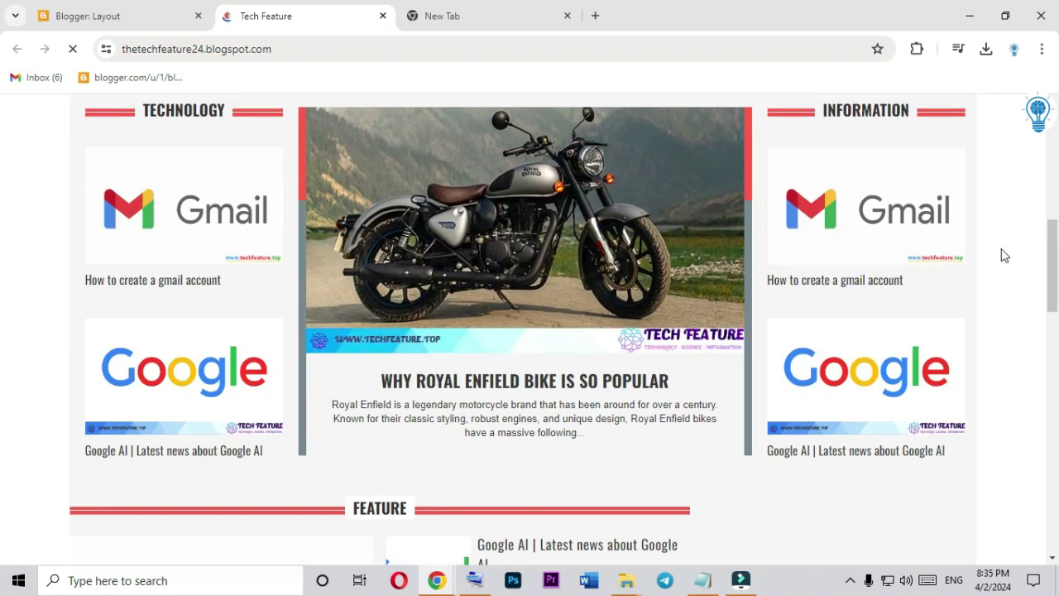
scroll(1004, 255, down, 4)
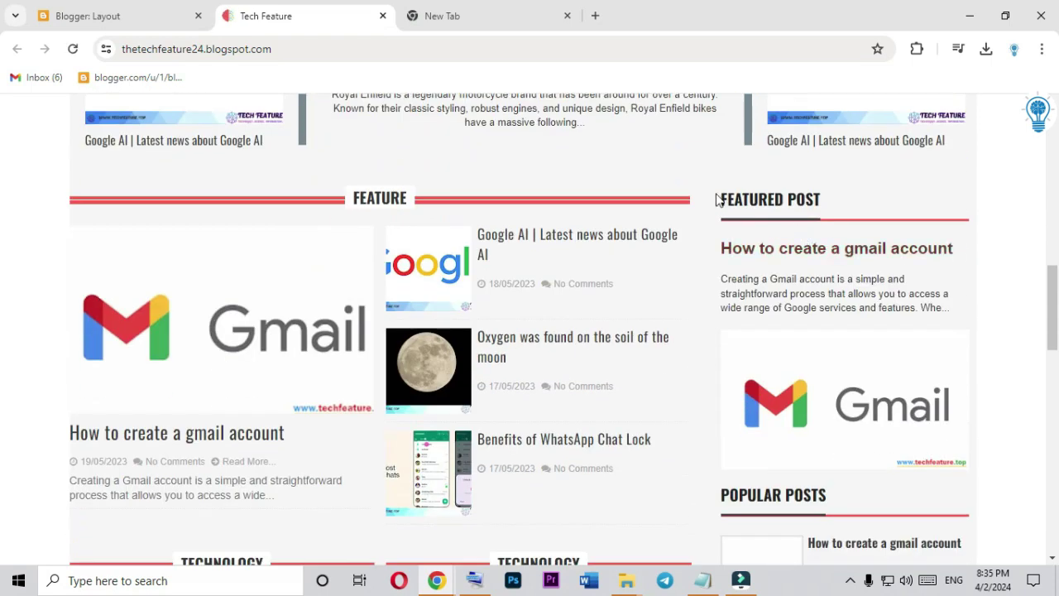
scroll(761, 388, down, 3)
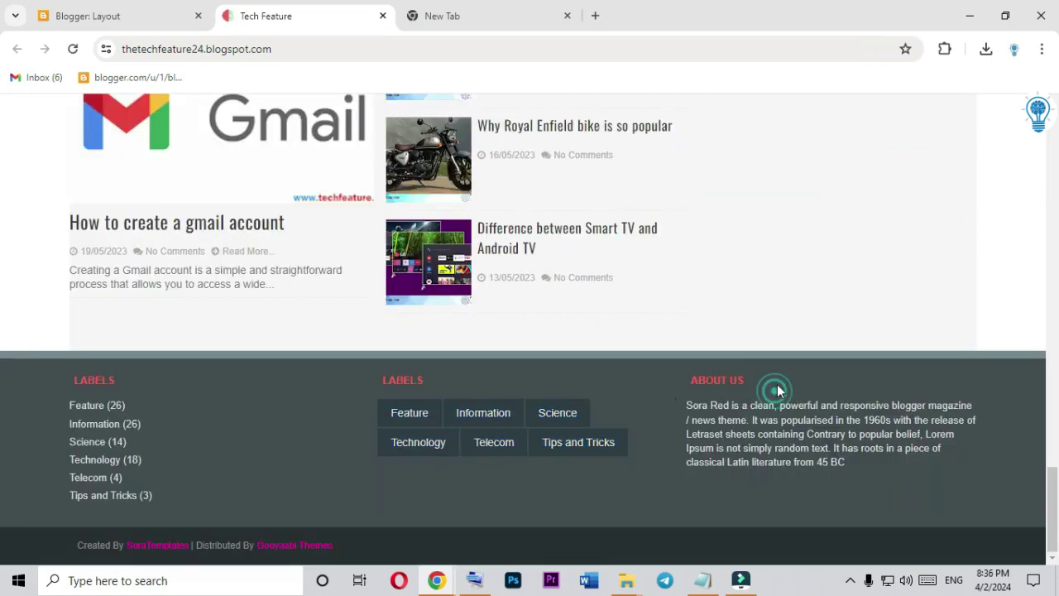
drag(776, 390, 694, 383)
Remove the About us gadget from the right footer section of the layout
click(166, 16)
click(807, 451)
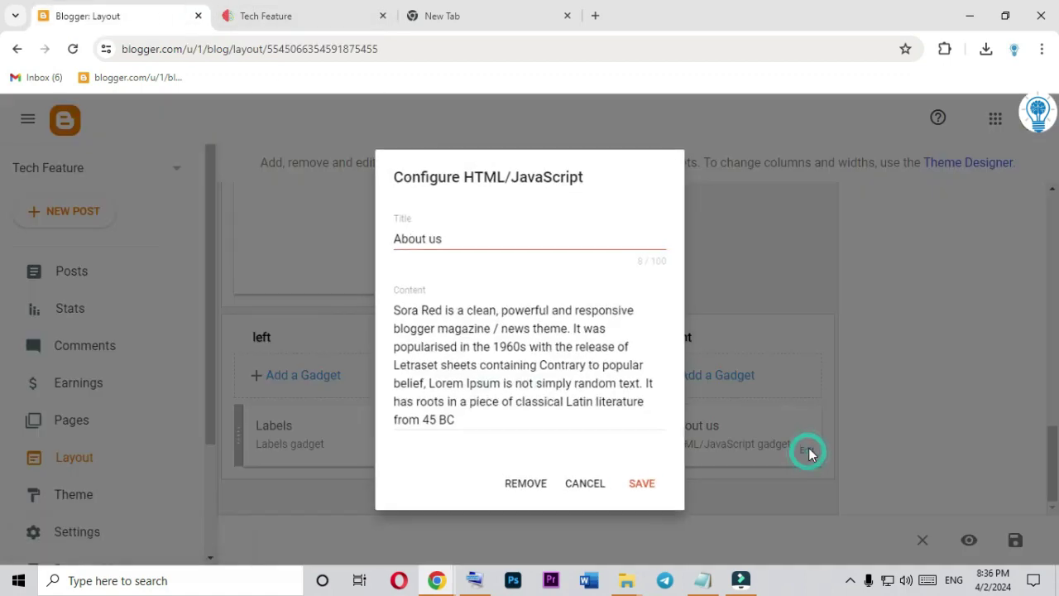
click(551, 479)
click(634, 374)
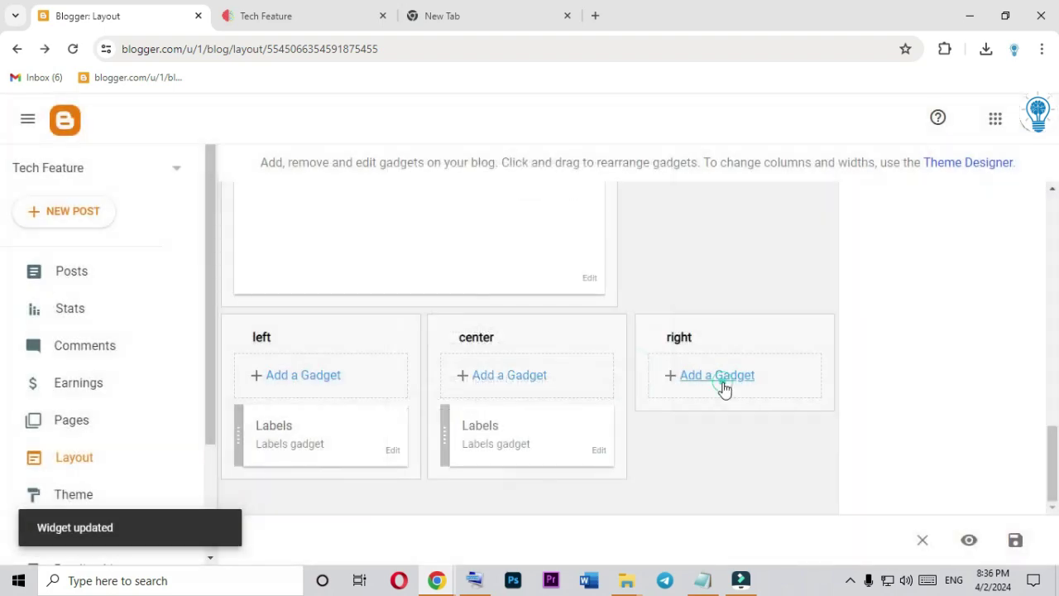
Add a Contact Form gadget to the right footer section of the layout and save the gadget and layout
click(723, 387)
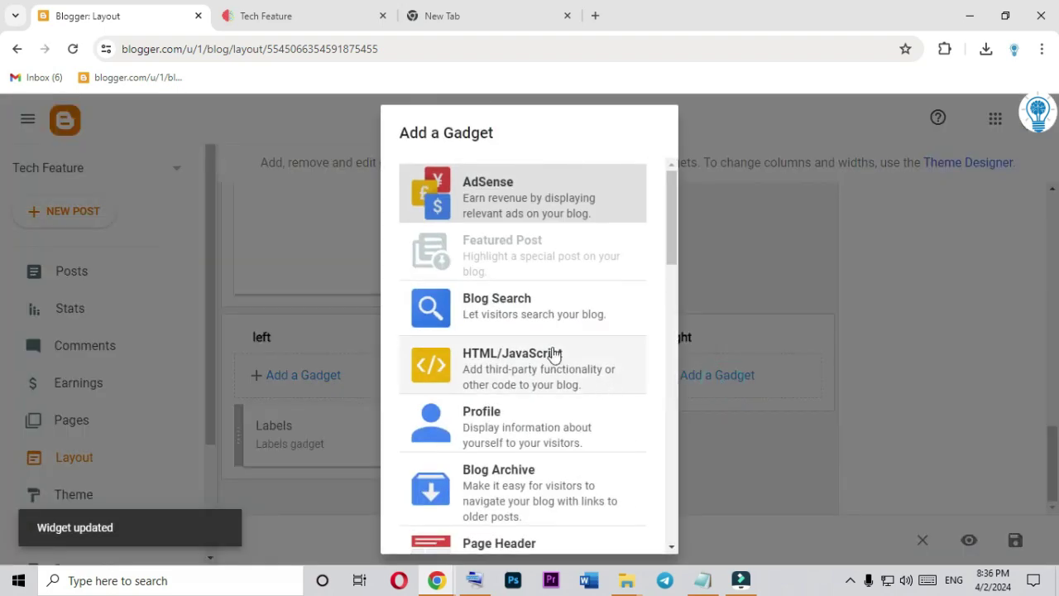
scroll(539, 335, down, 2)
scroll(539, 354, down, 3)
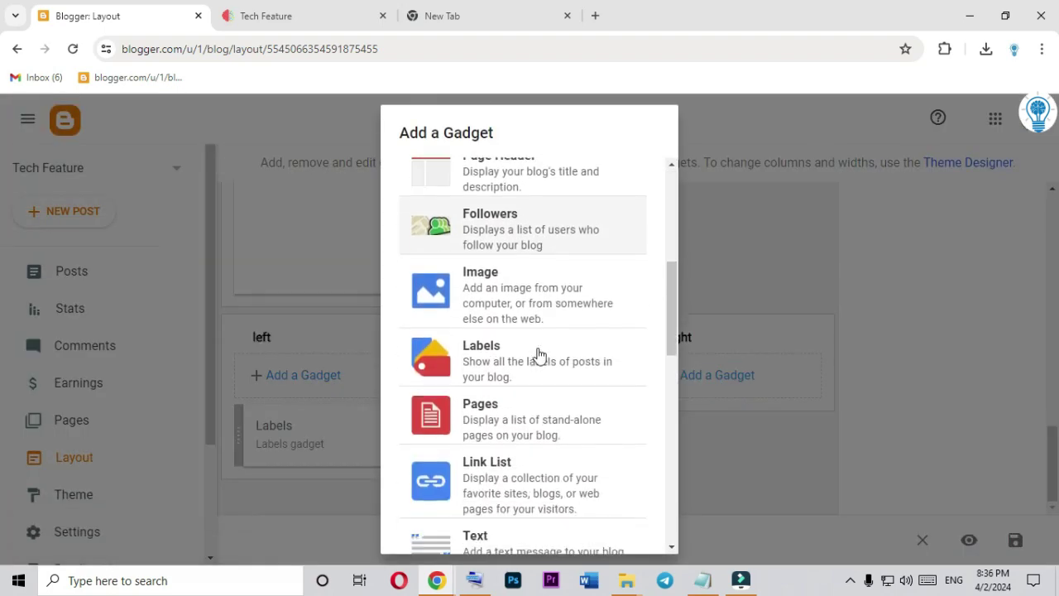
scroll(538, 330, down, 4)
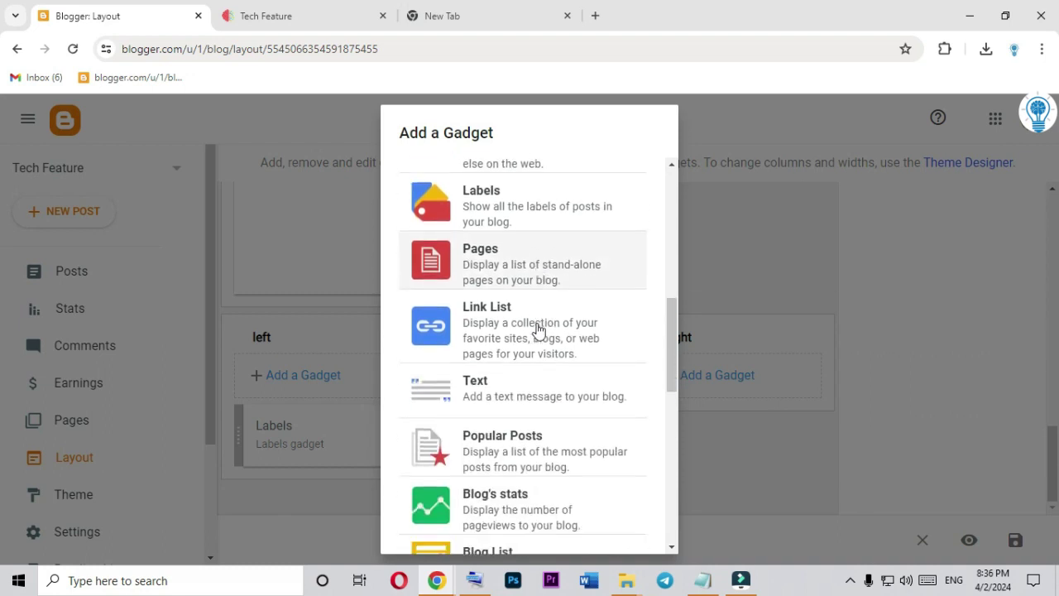
scroll(539, 332, down, 4)
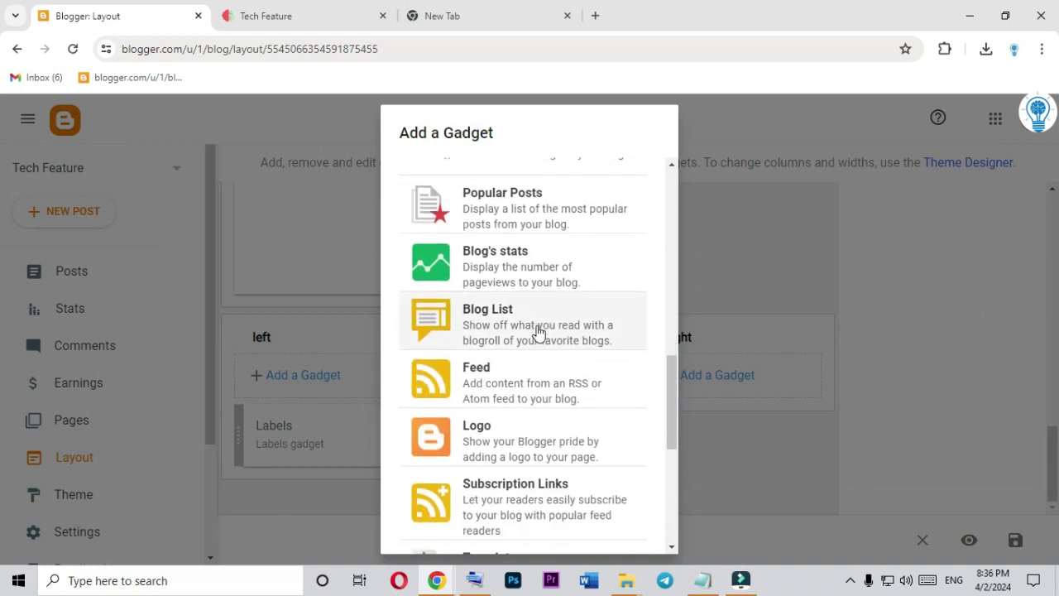
scroll(538, 331, down, 2)
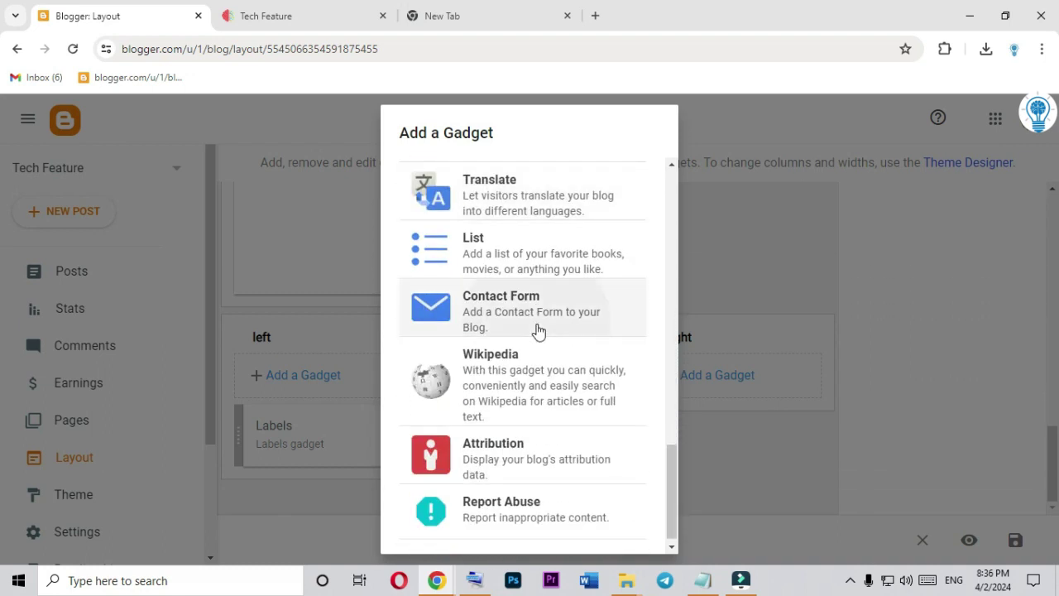
click(538, 331)
click(642, 403)
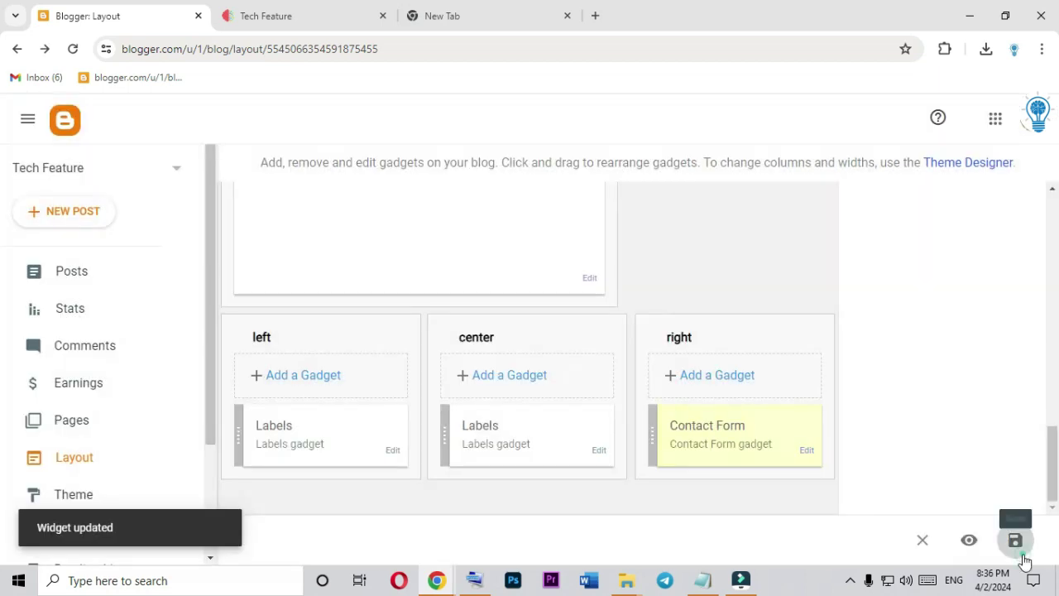
Reload the live blog and examine the footer's Contact Form column, the sidebar and the sections above
click(293, 9)
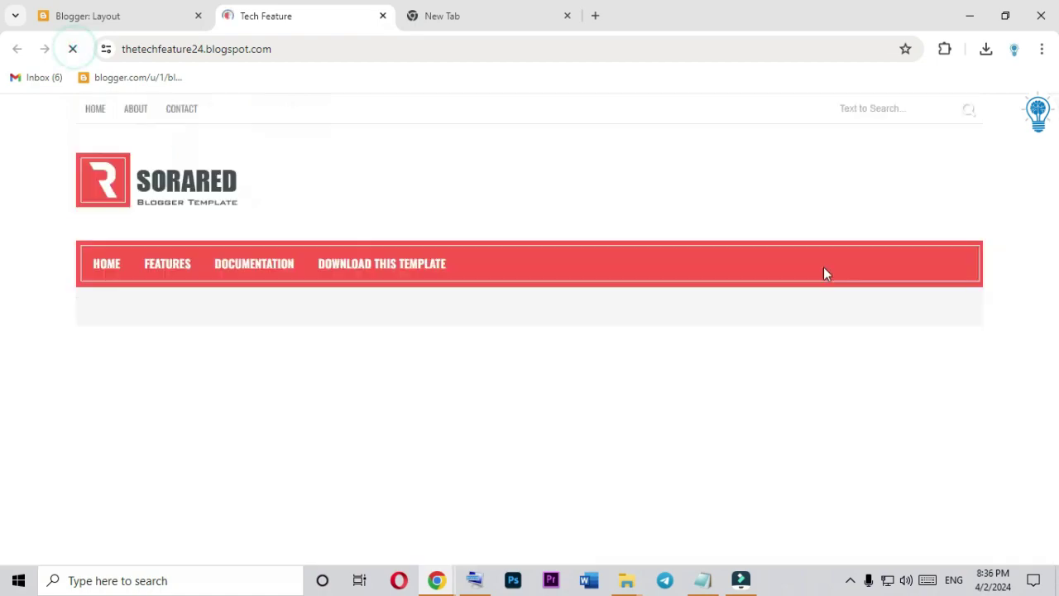
scroll(628, 202, down, 7)
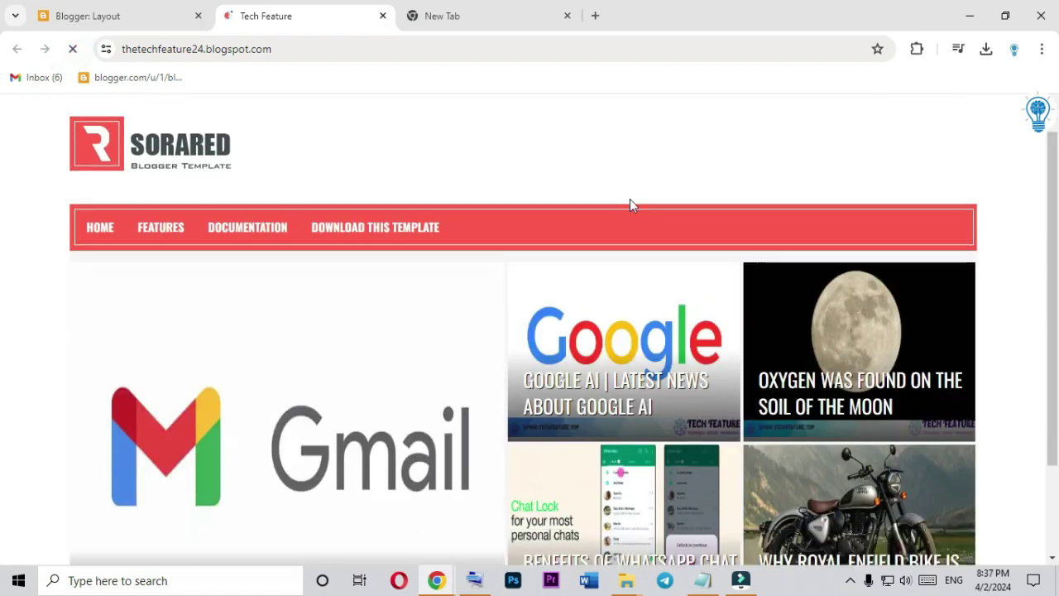
scroll(950, 302, down, 10)
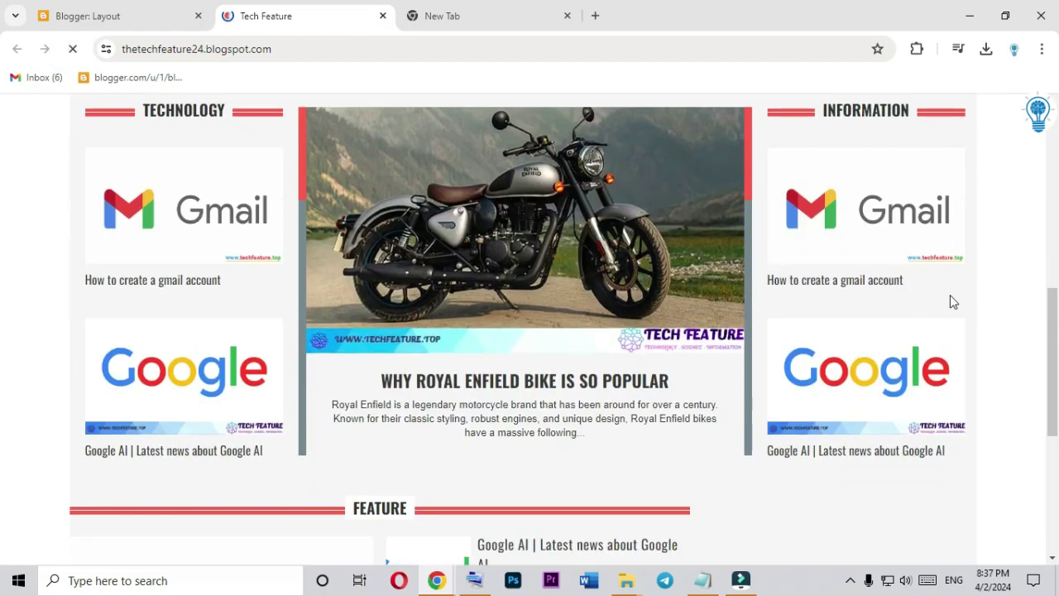
scroll(950, 302, down, 8)
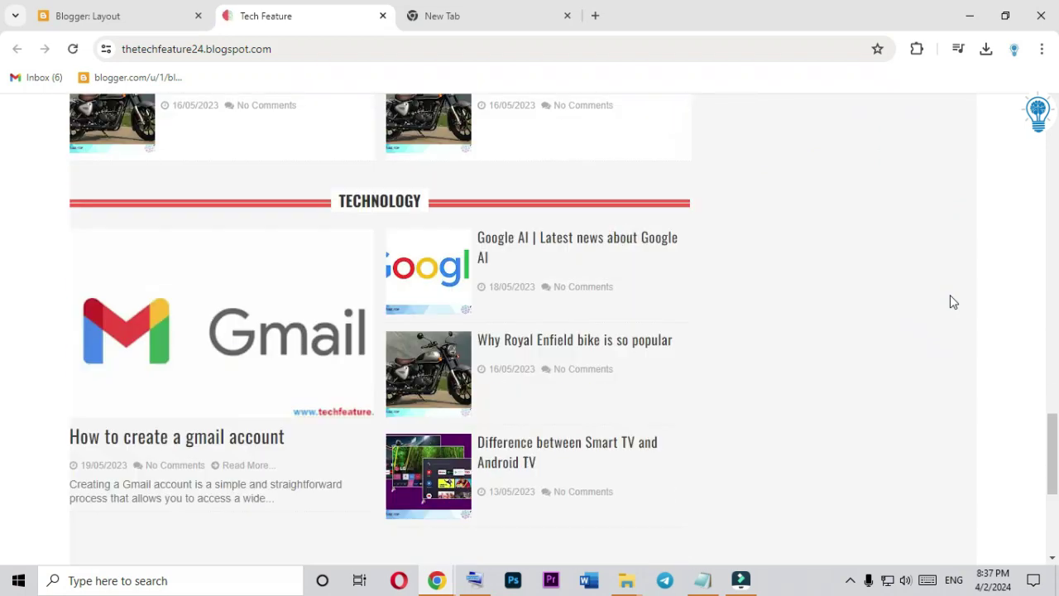
drag(792, 256, 692, 261)
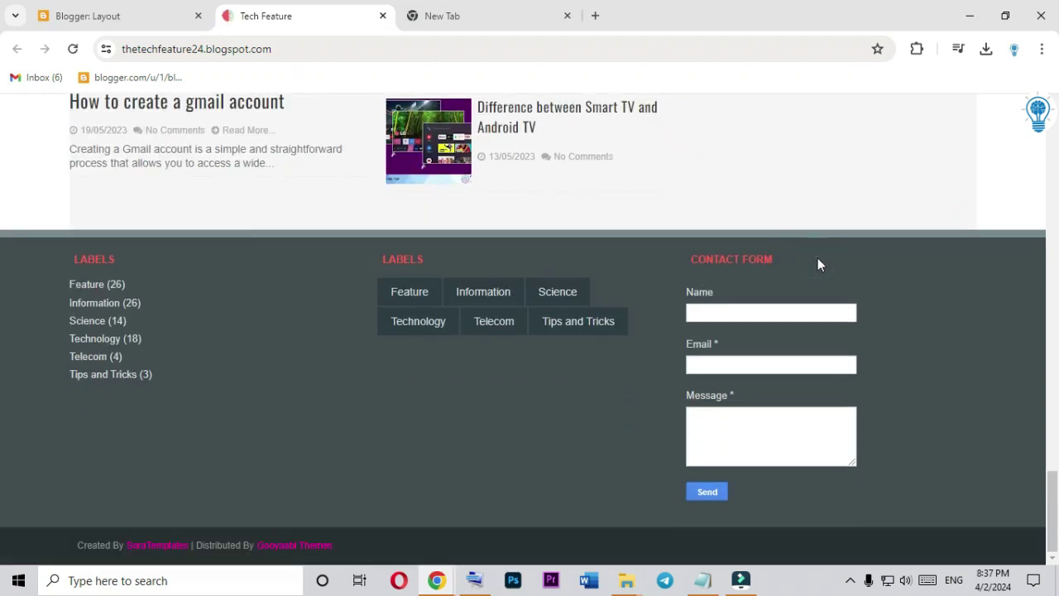
scroll(817, 263, up, 2)
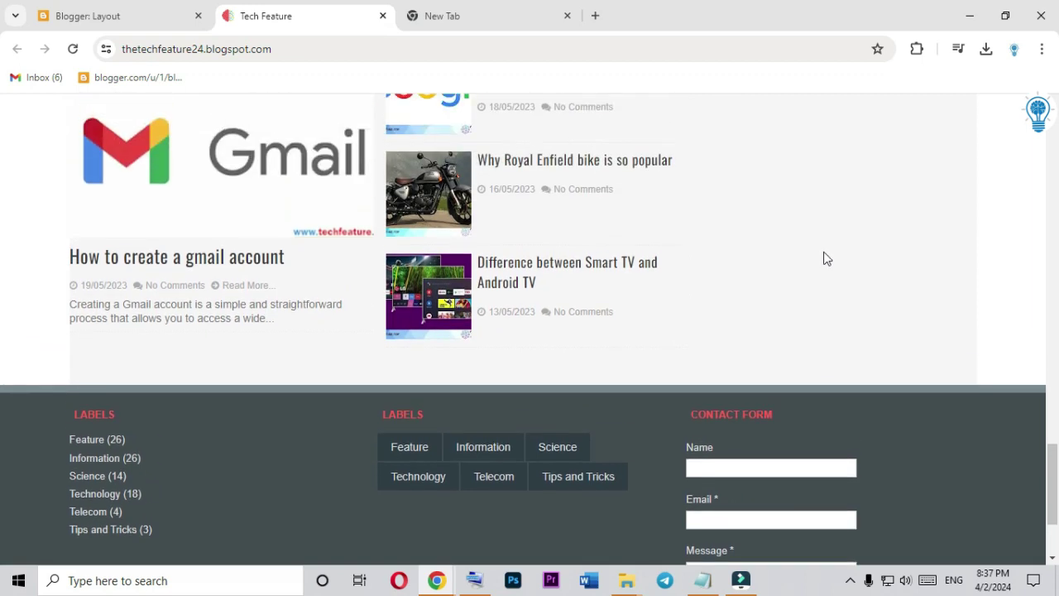
scroll(824, 259, down, 2)
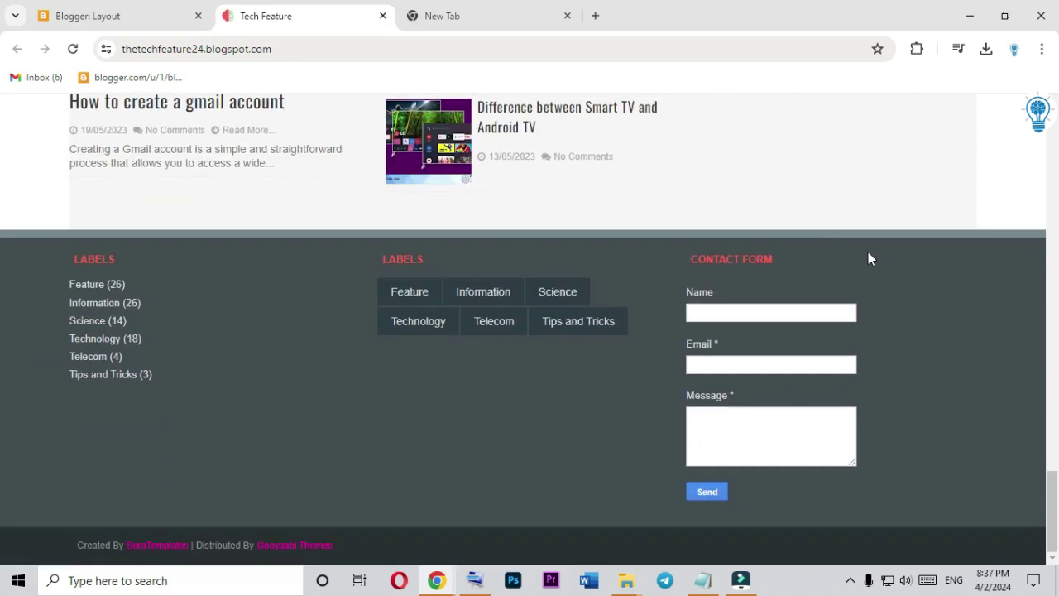
scroll(869, 255, up, 12)
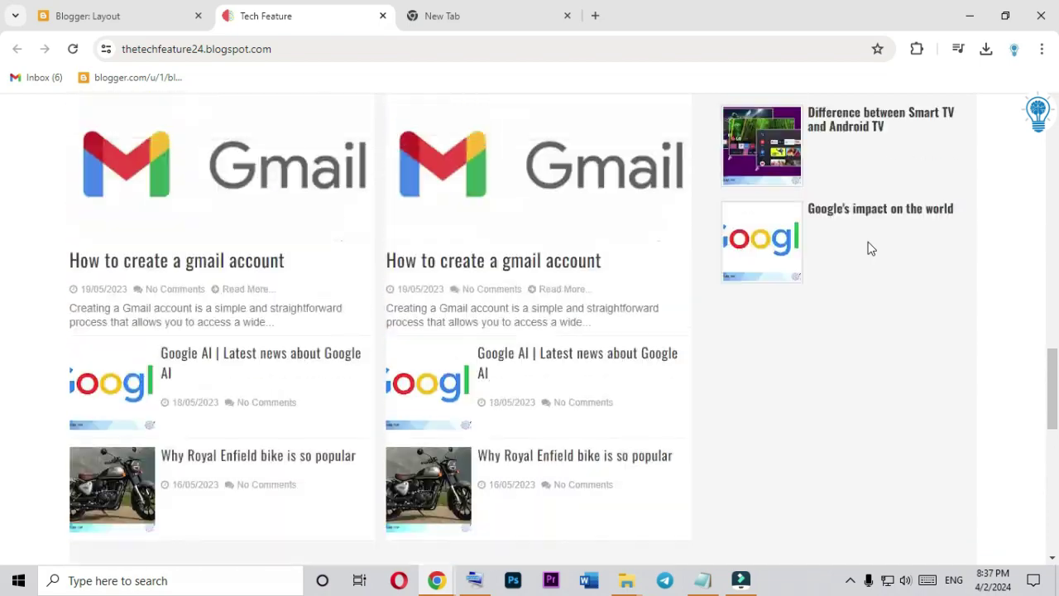
scroll(868, 248, up, 2)
scroll(868, 250, up, 4)
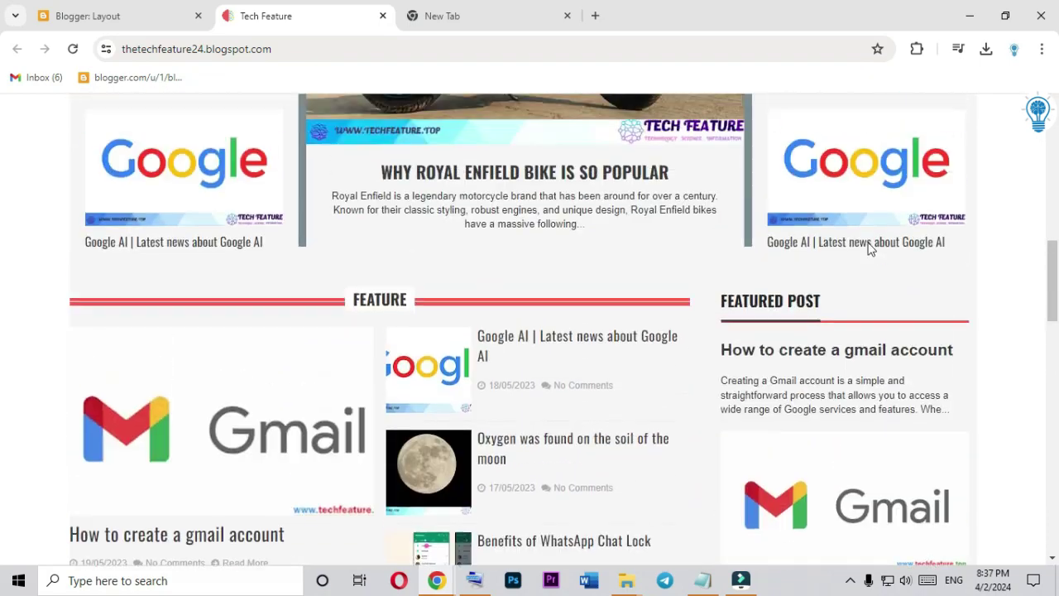
scroll(871, 253, up, 5)
scroll(870, 253, up, 6)
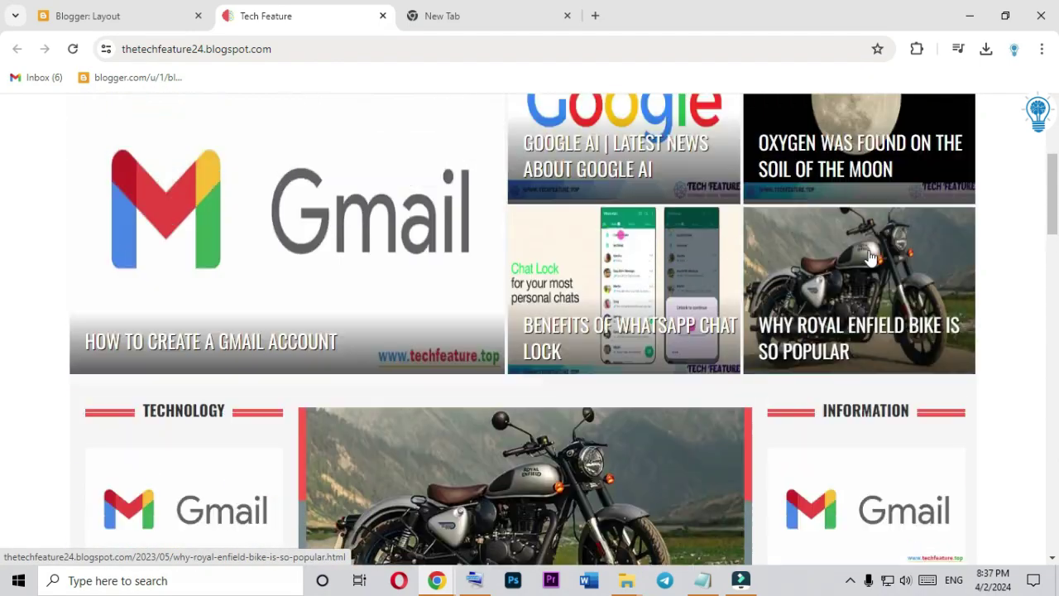
Open the layout's Tech Feature (Header) gadget and set its image source to upload from computer
click(186, 27)
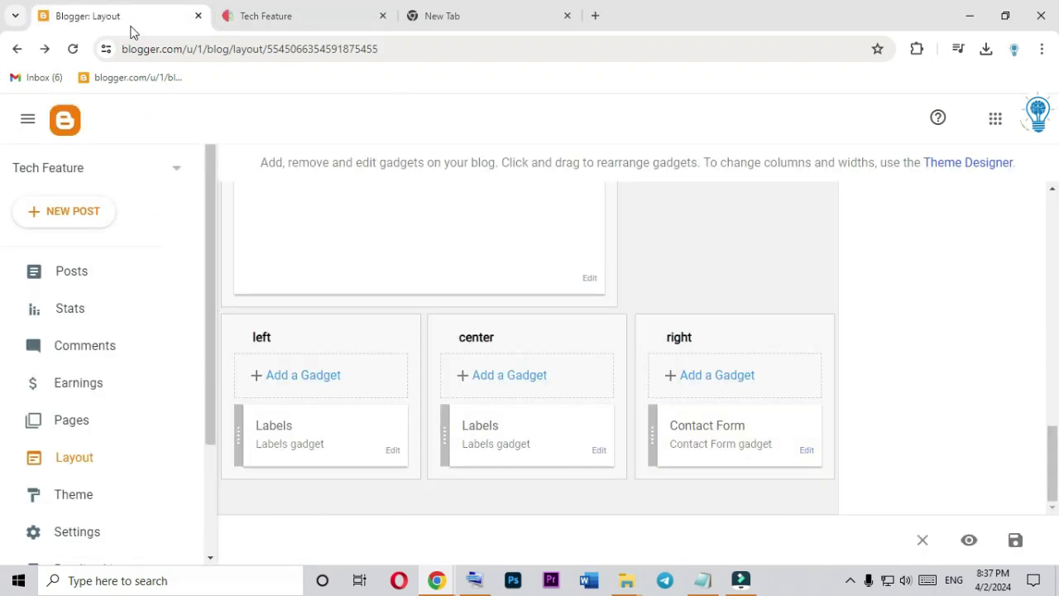
scroll(406, 301, up, 10)
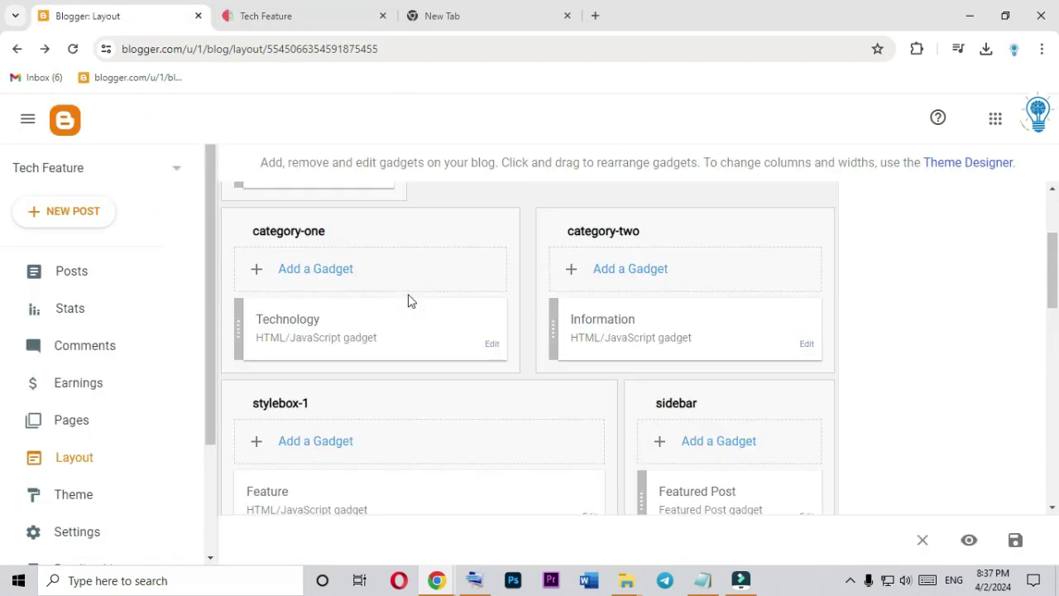
scroll(409, 300, up, 3)
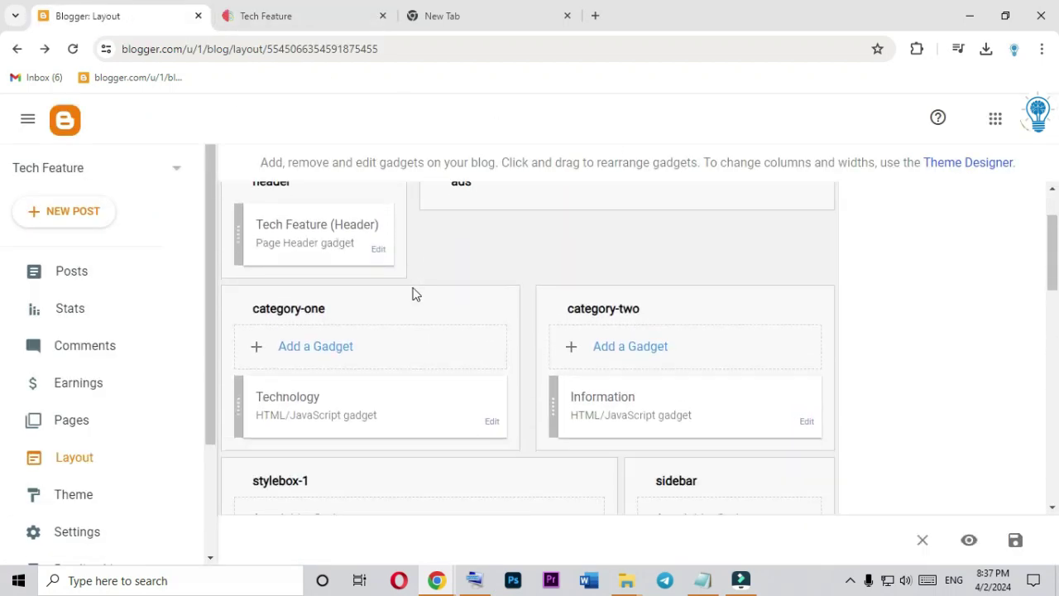
scroll(412, 293, up, 1)
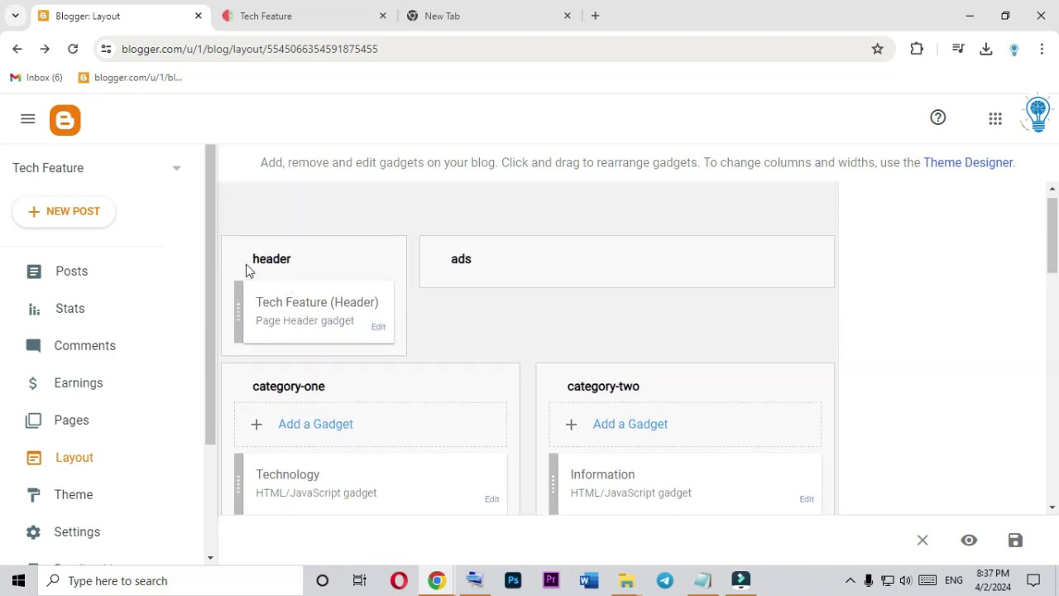
click(379, 329)
scroll(468, 327, down, 2)
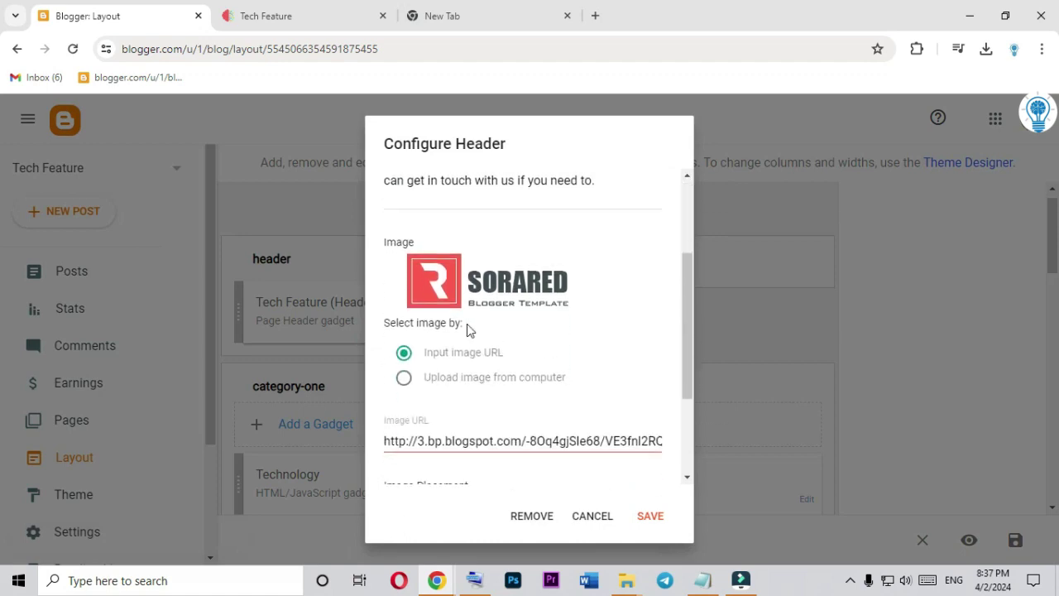
click(403, 379)
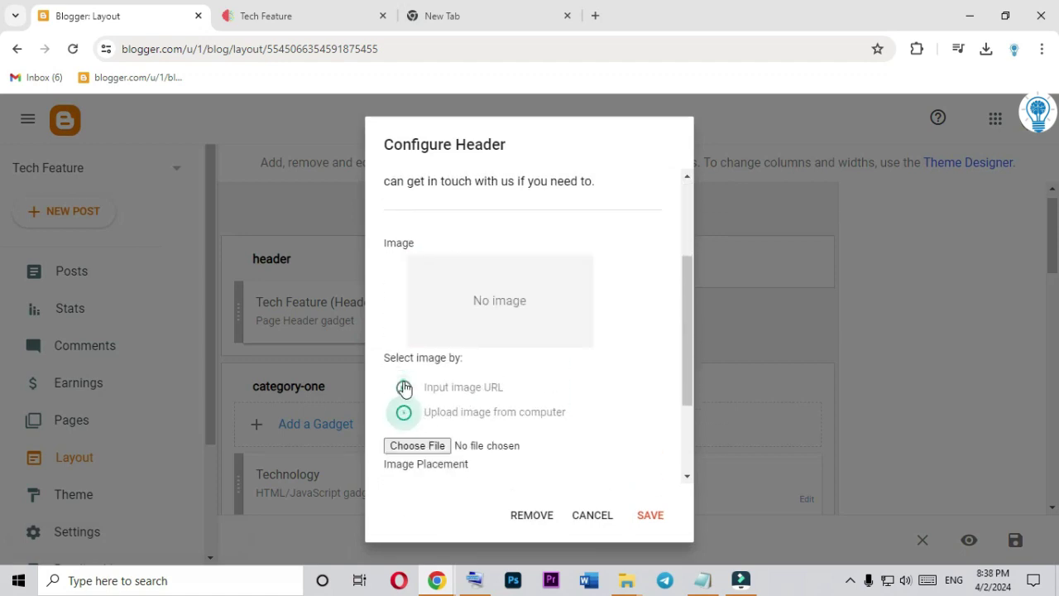
Upload LOGO1 from the Downloads folder as the header image, then save the header gadget and the layout
click(410, 445)
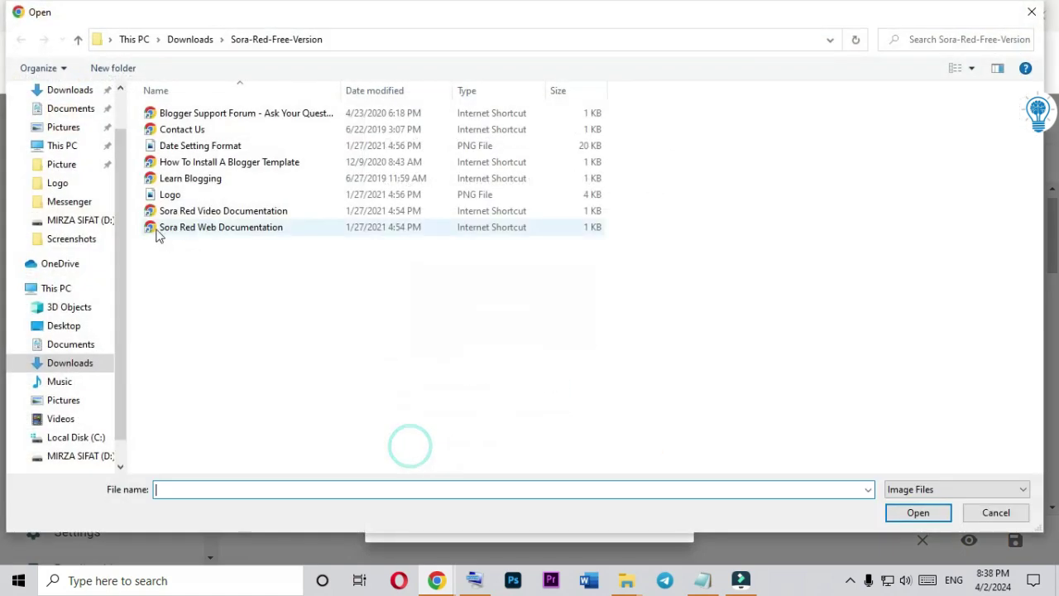
click(87, 363)
click(183, 281)
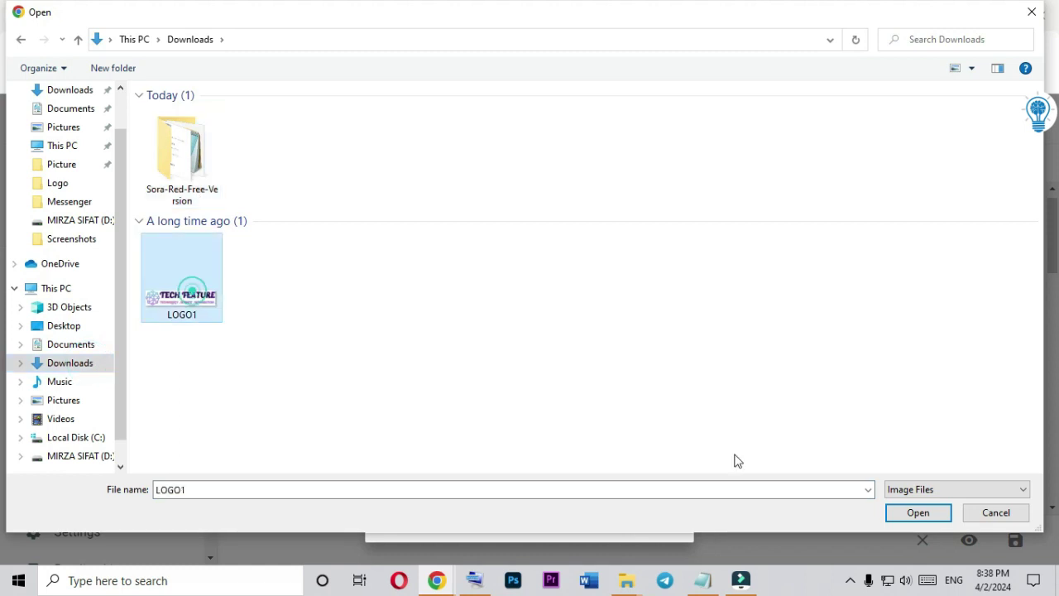
click(901, 513)
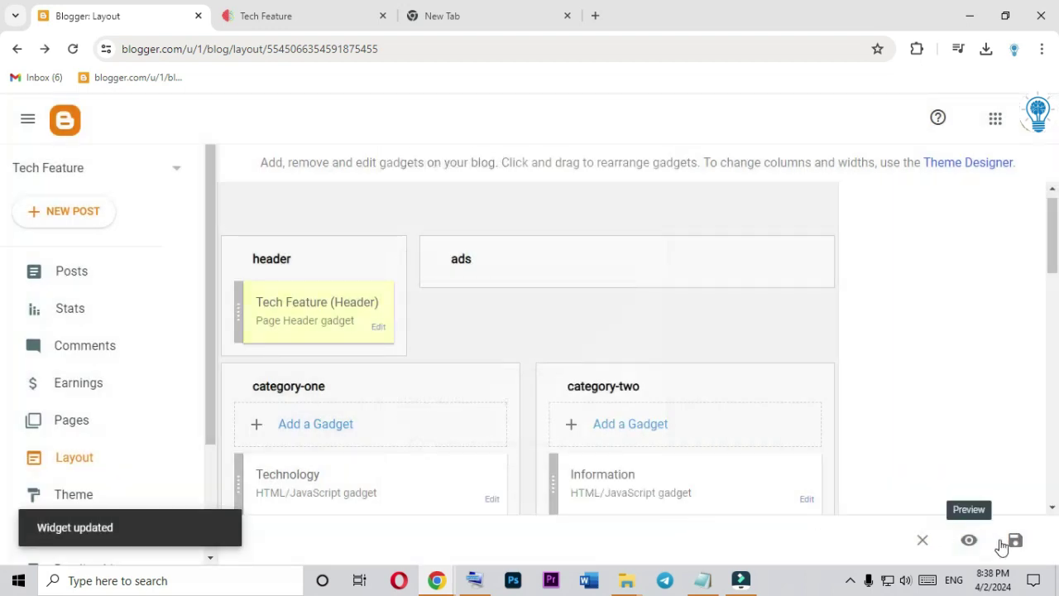
click(1014, 540)
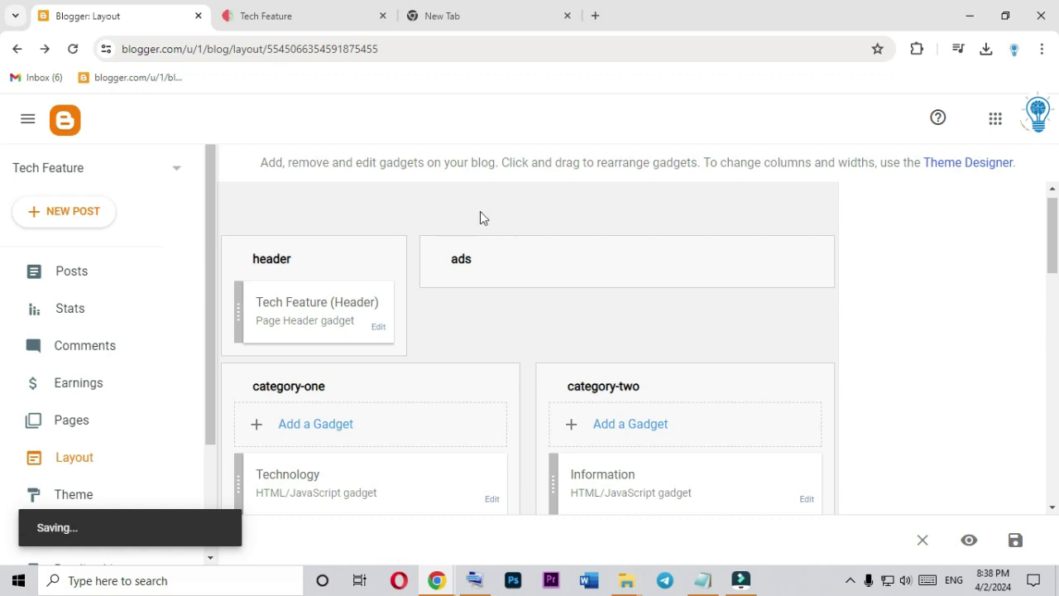
Reload the live blog and examine the header logo and the navigation menu's items, including the Features dropdown
click(321, 5)
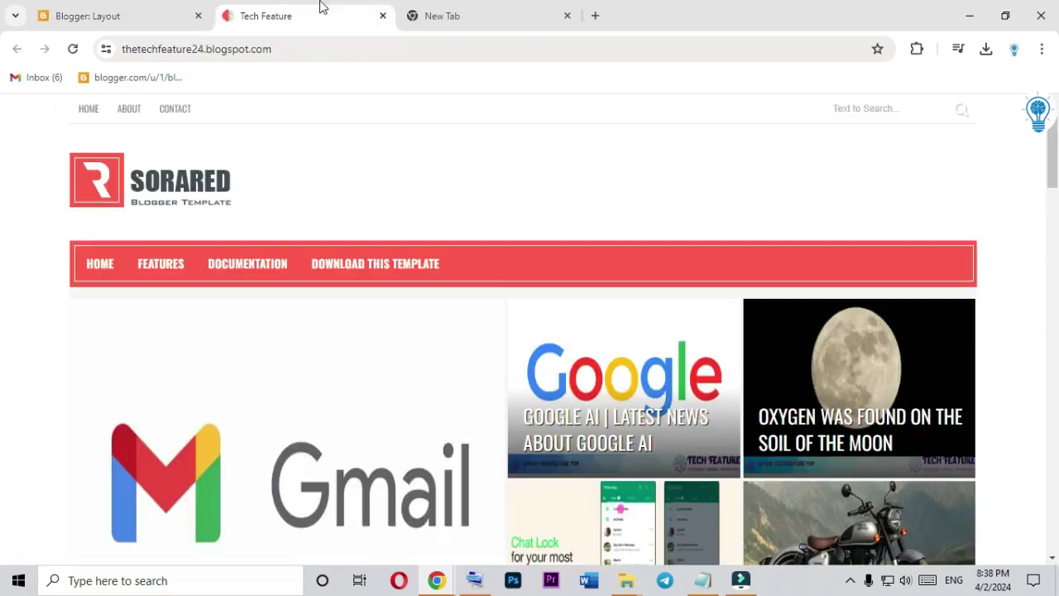
click(73, 51)
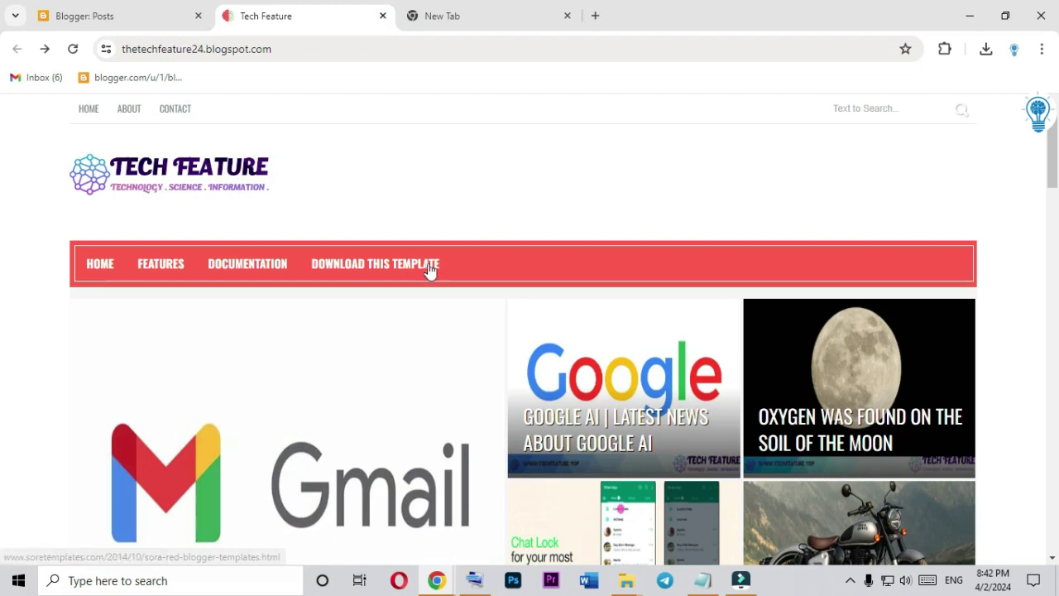
mouse_move(279, 274)
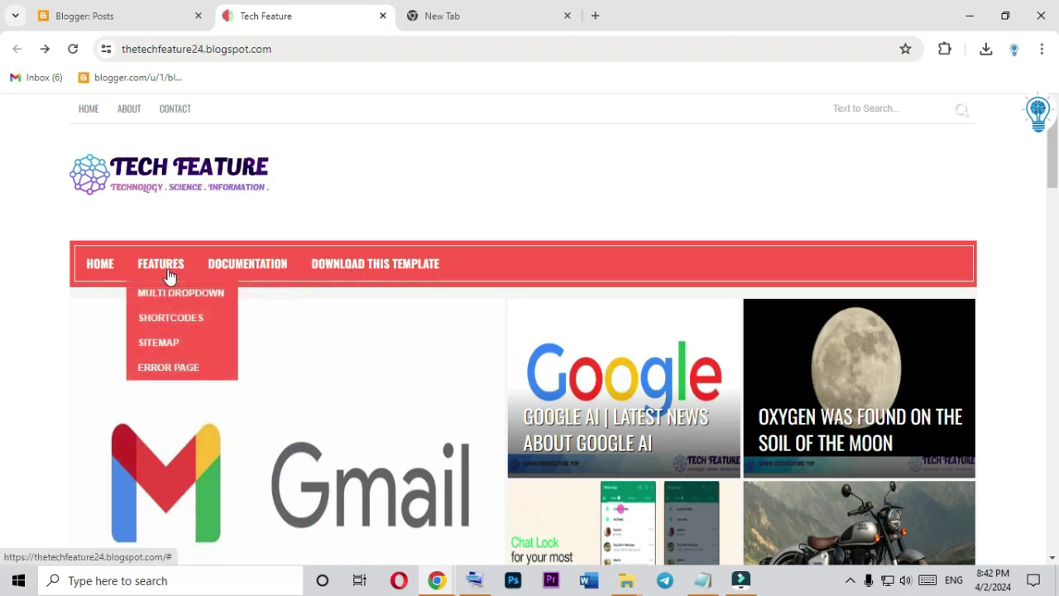
Open the HTML code editor for the Tech Feature blog's current theme
click(134, 10)
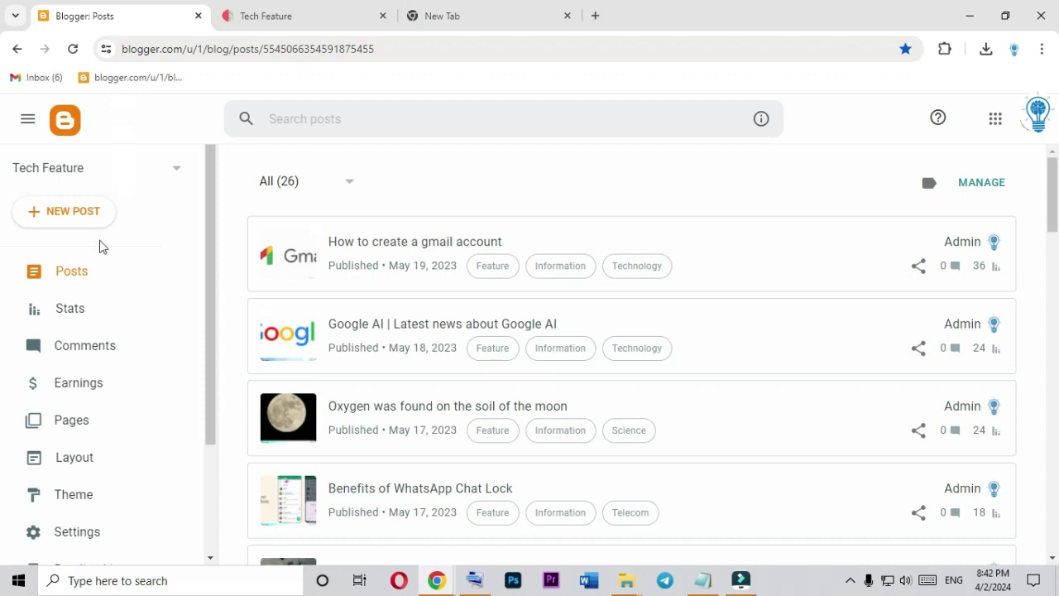
click(63, 496)
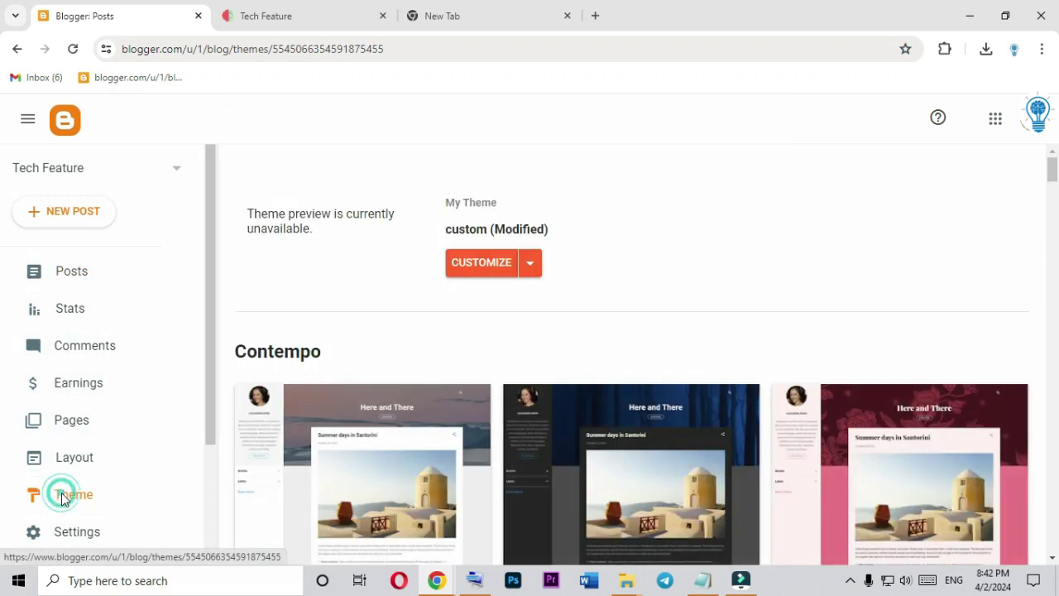
click(534, 269)
click(346, 389)
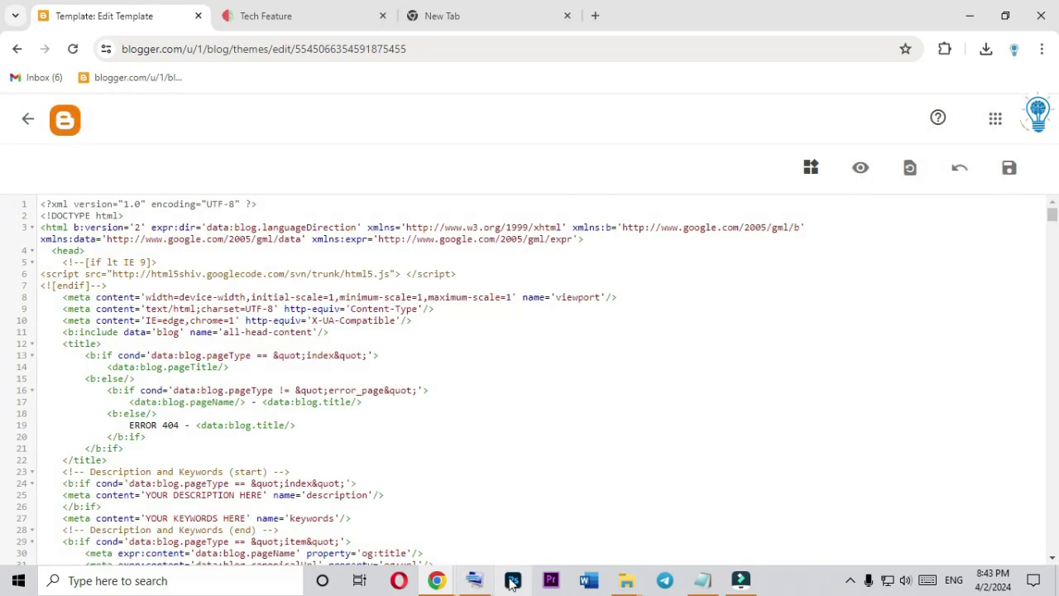
Switch to the On-Screen Keyboard
click(479, 583)
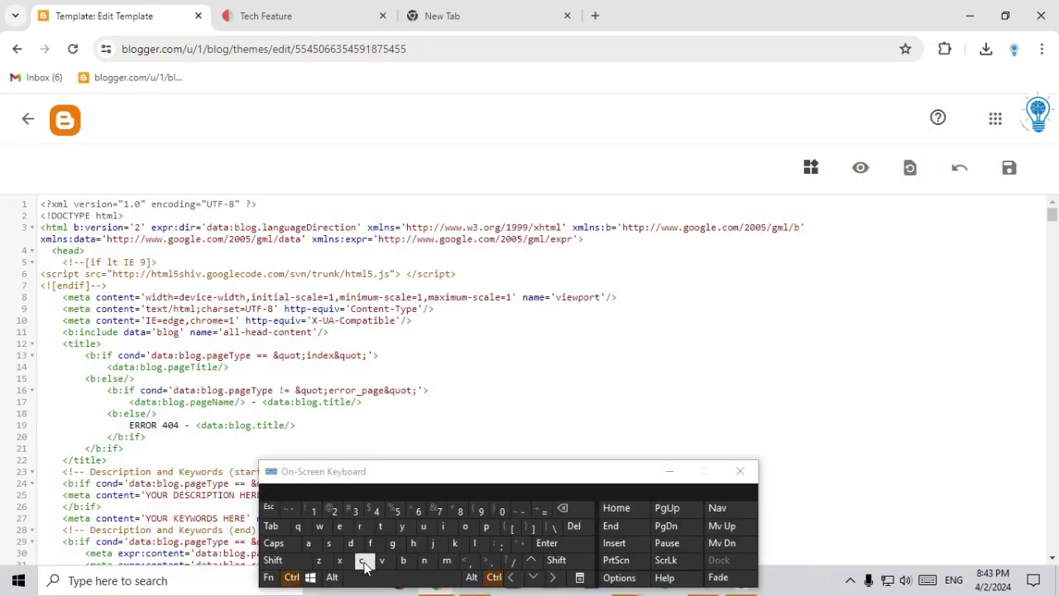
click(370, 543)
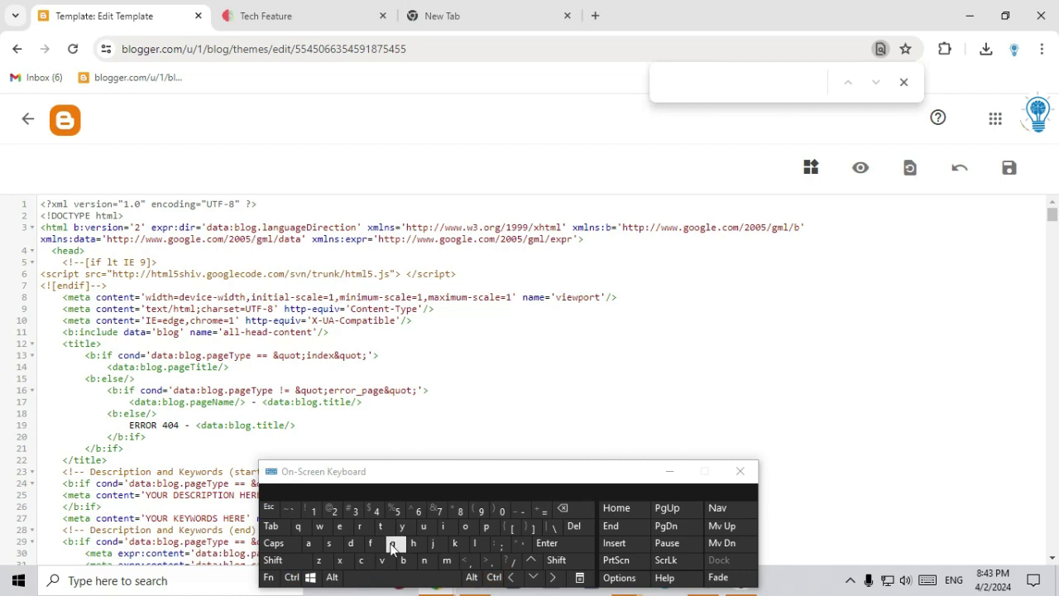
click(529, 329)
click(903, 84)
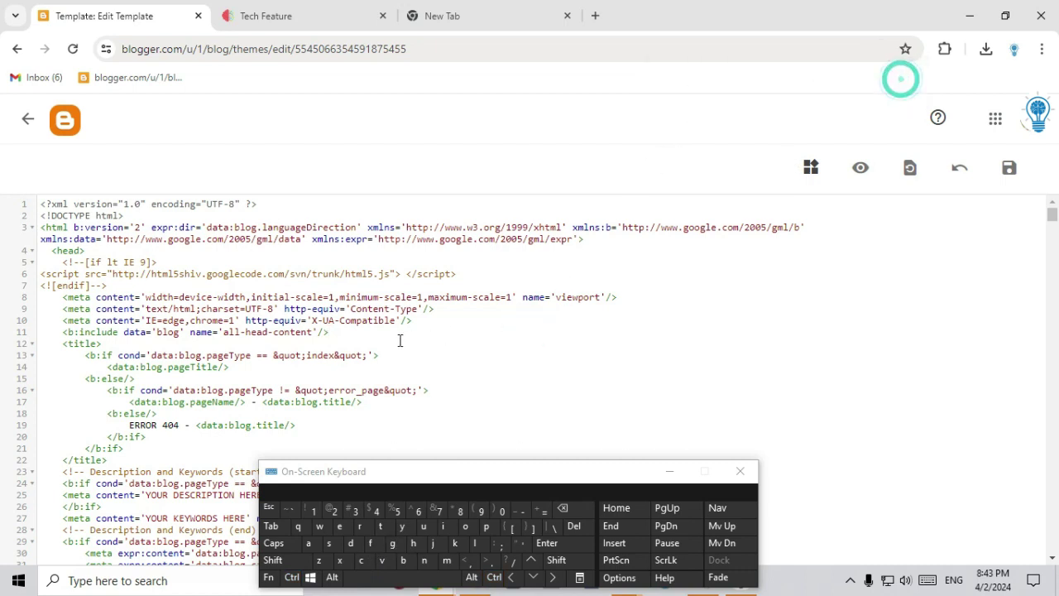
Search the theme code for "documentation" with the code editor's own search, then minimise the On-Screen Keyboard
click(384, 330)
click(292, 576)
click(370, 544)
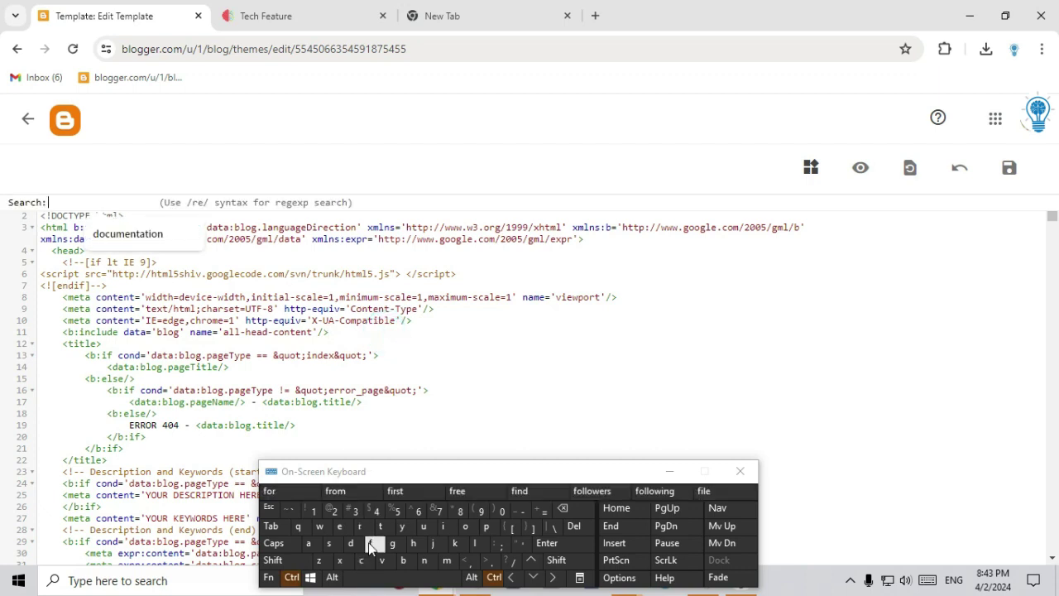
click(127, 237)
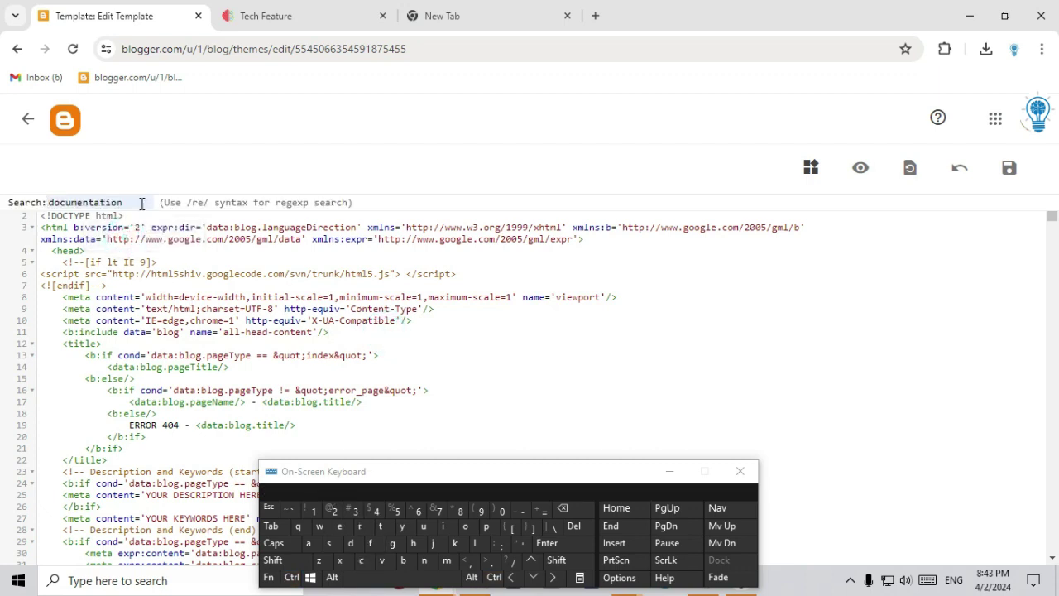
click(542, 543)
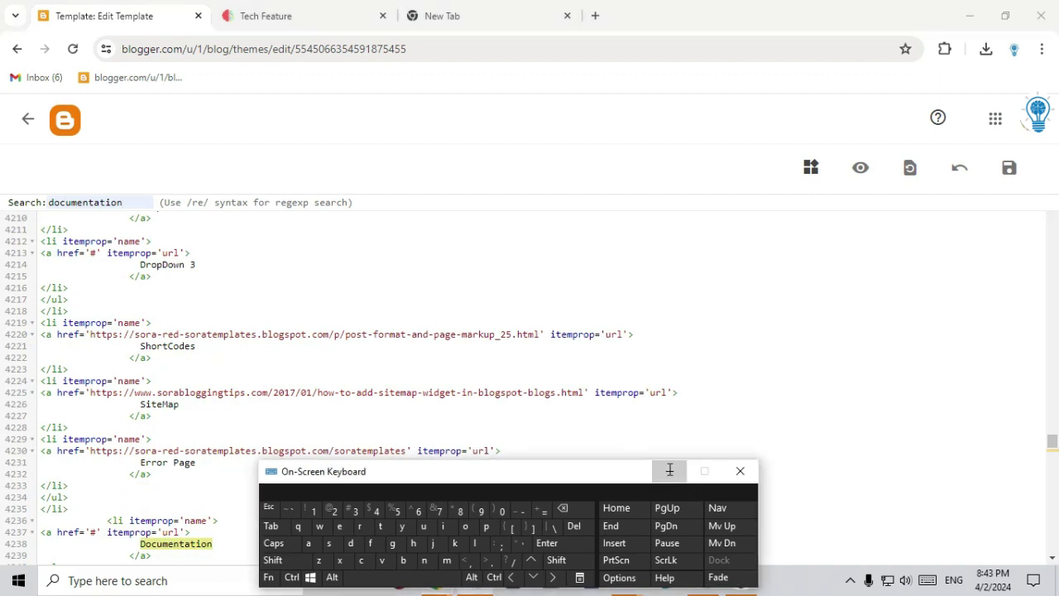
click(670, 472)
Examine the navigation menu code around the Documentation entry and locate the Features item above it
scroll(487, 439, down, 2)
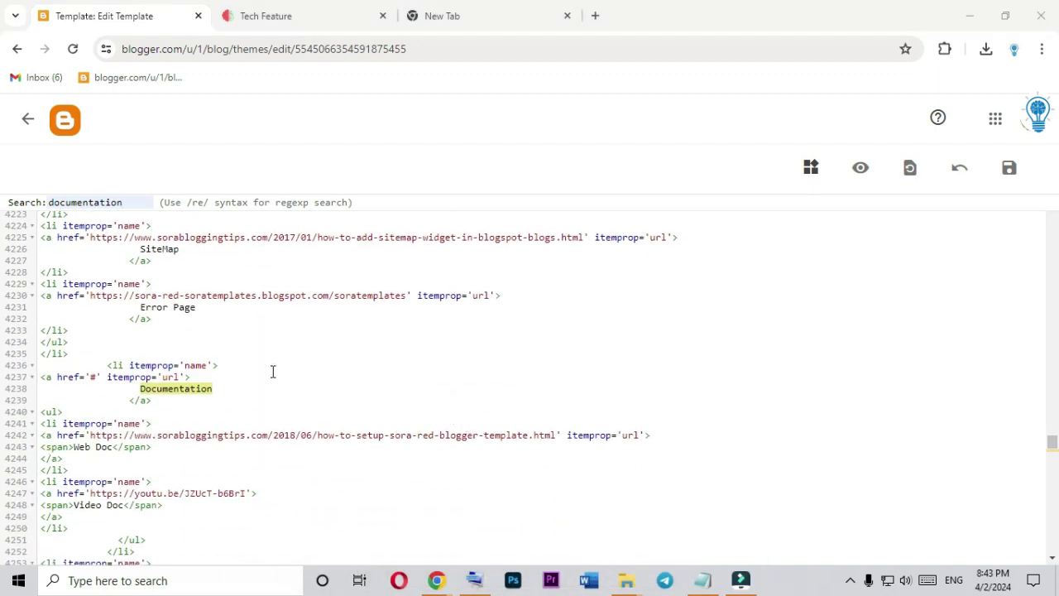
scroll(238, 356, up, 1)
scroll(208, 345, up, 3)
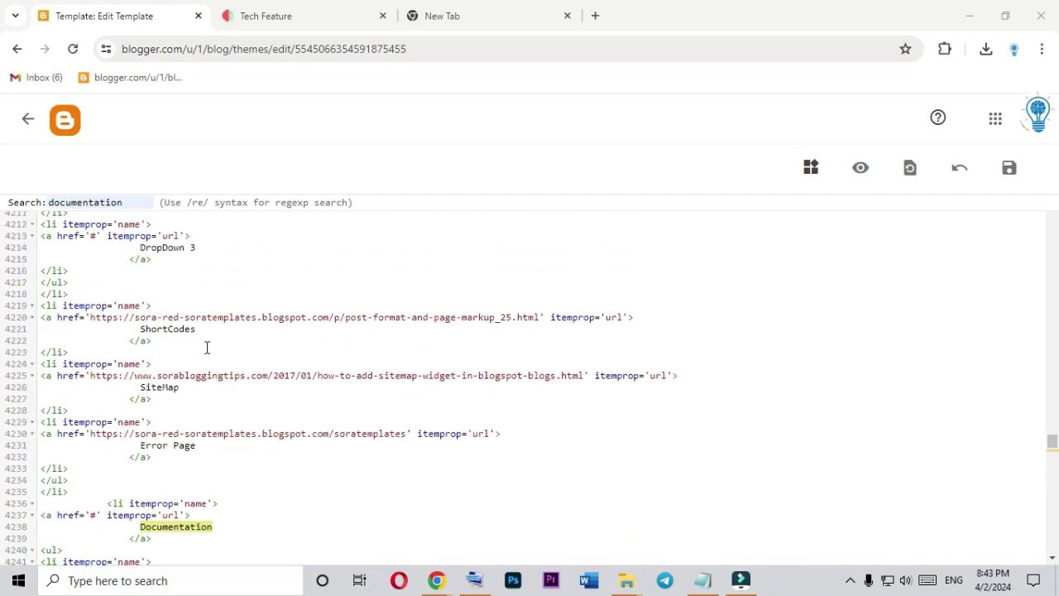
scroll(208, 351, up, 1)
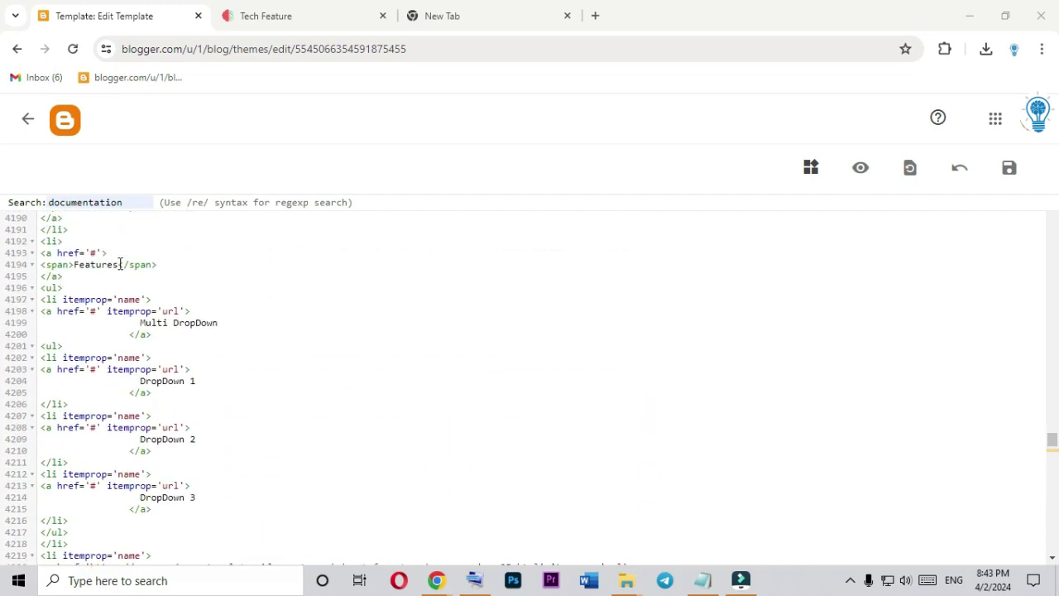
drag(118, 264, 73, 265)
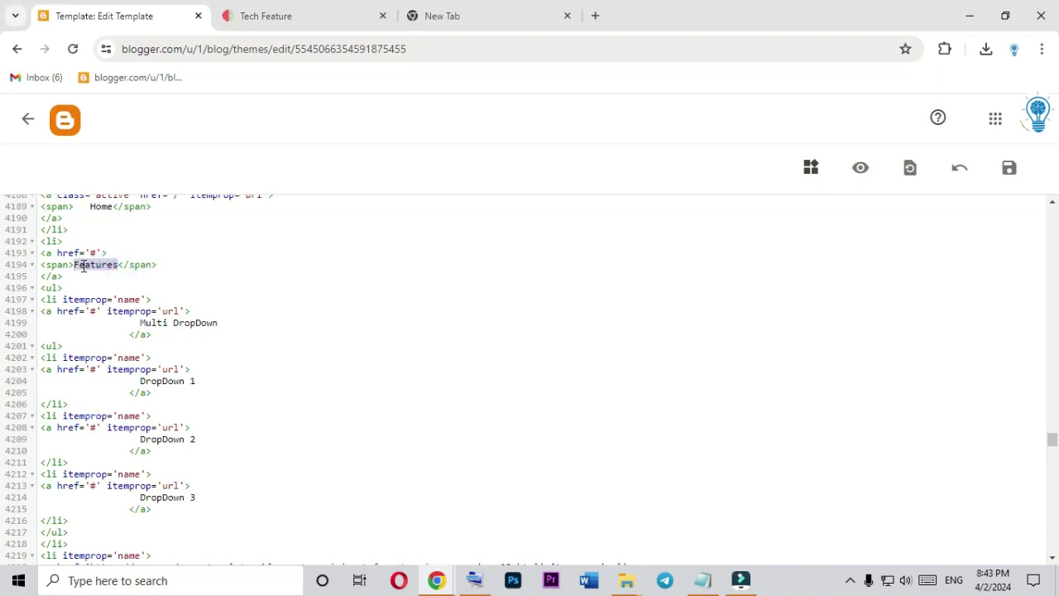
click(85, 267)
Open the Feature label page on the live Tech Feature blog and copy its URL
click(267, 16)
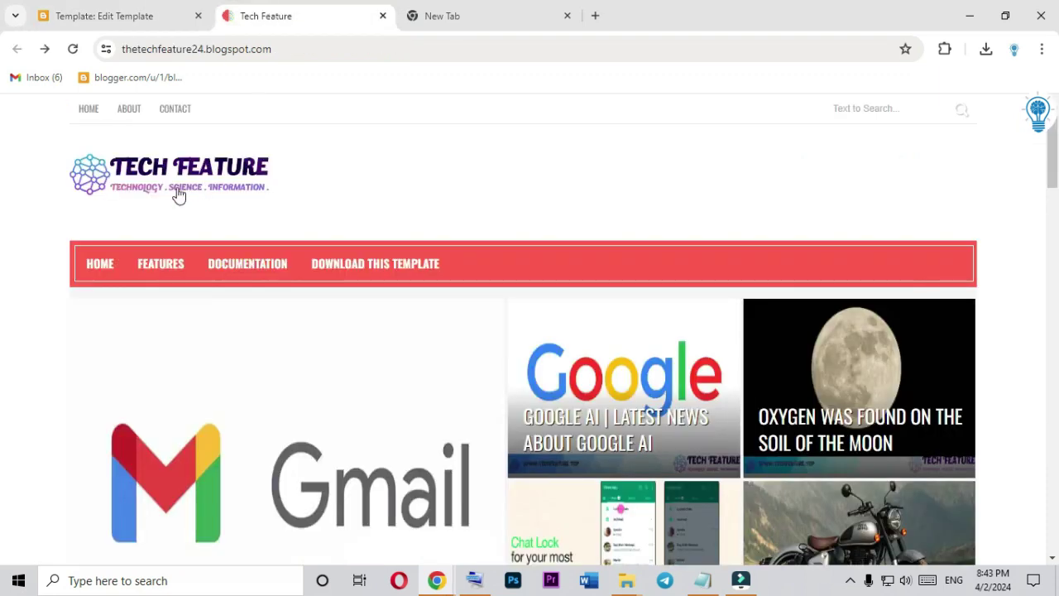
mouse_move(168, 266)
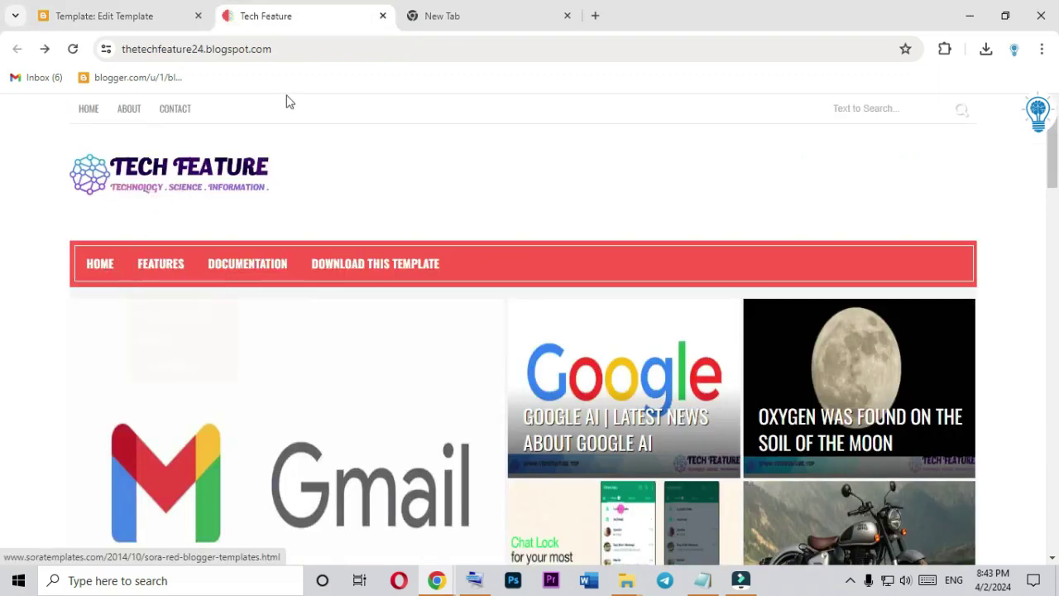
scroll(282, 327, down, 3)
scroll(282, 326, down, 15)
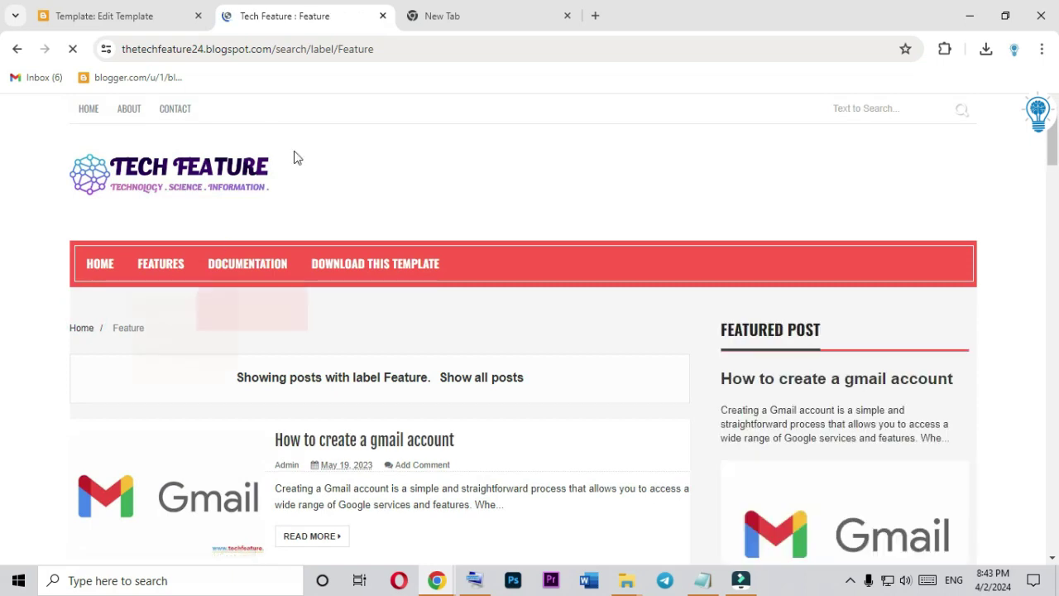
click(322, 50)
right_click(322, 55)
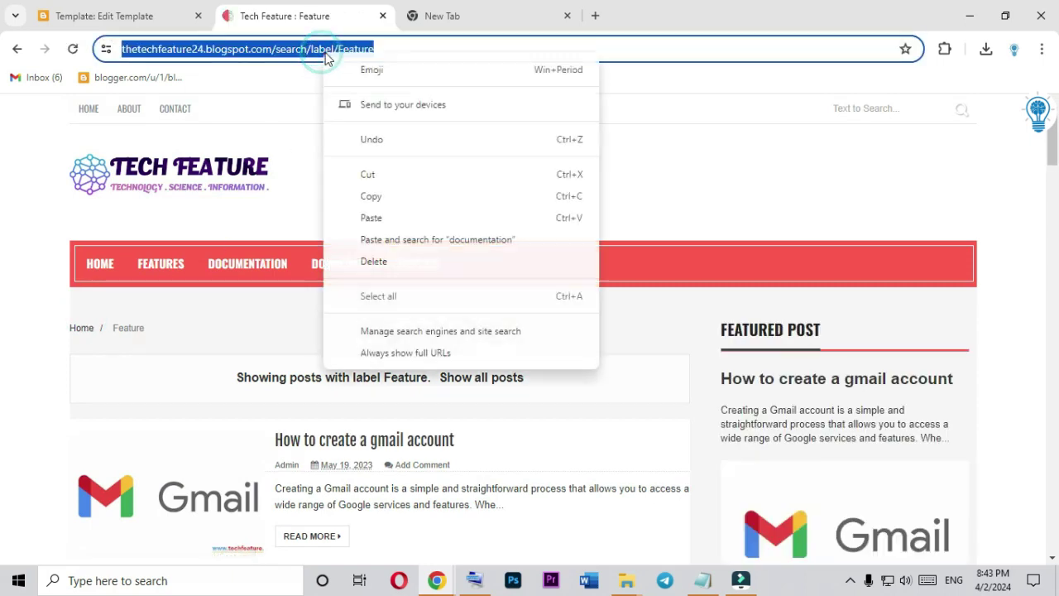
click(366, 196)
click(163, 10)
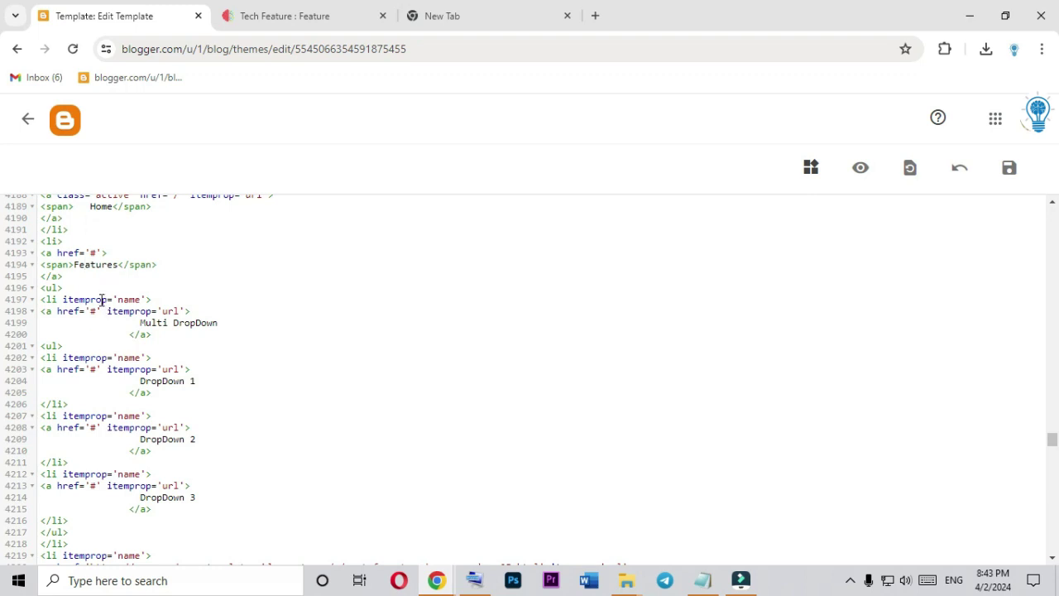
double_click(94, 252)
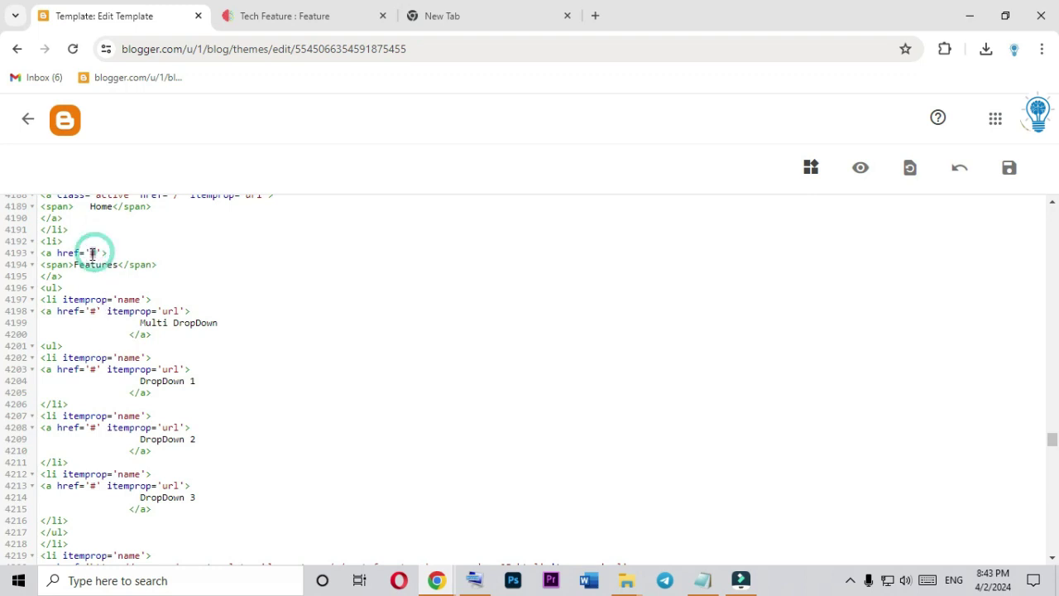
right_click(94, 252)
click(136, 349)
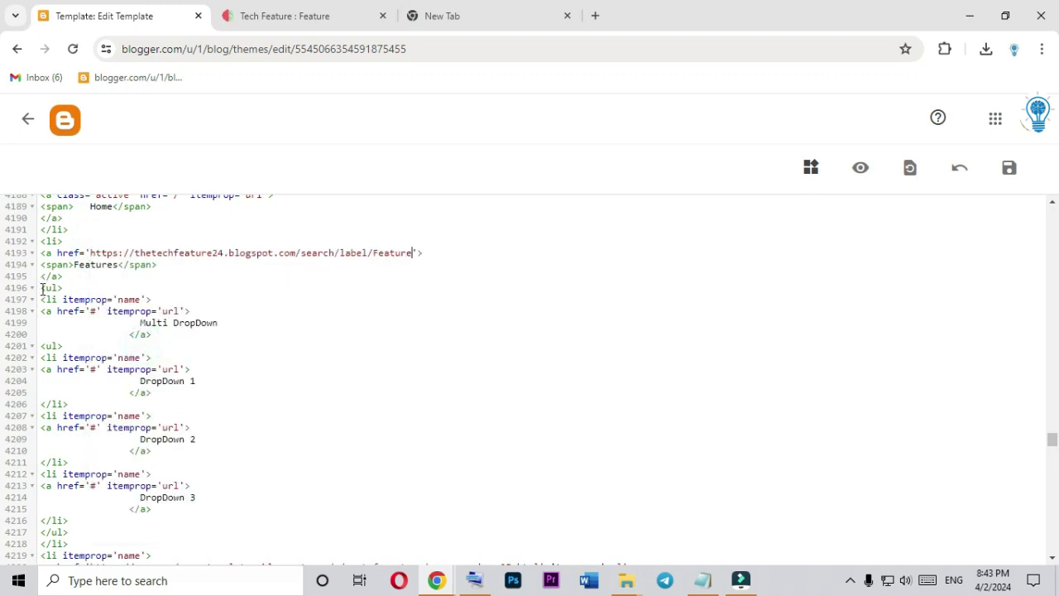
click(271, 269)
click(1008, 167)
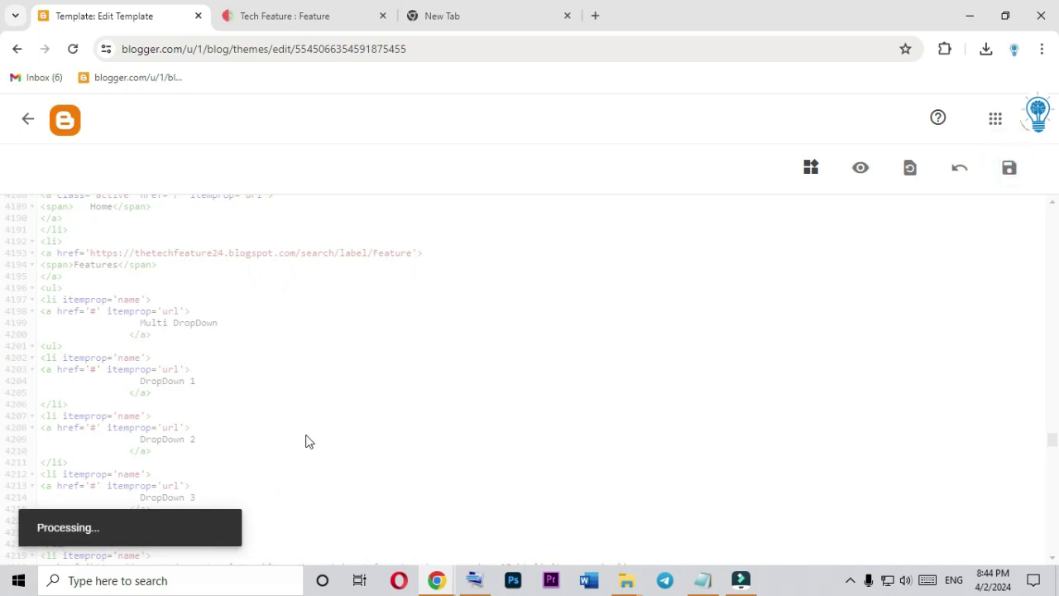
Load the live blog's home page, follow the Features menu link and look through the listed posts
click(257, 10)
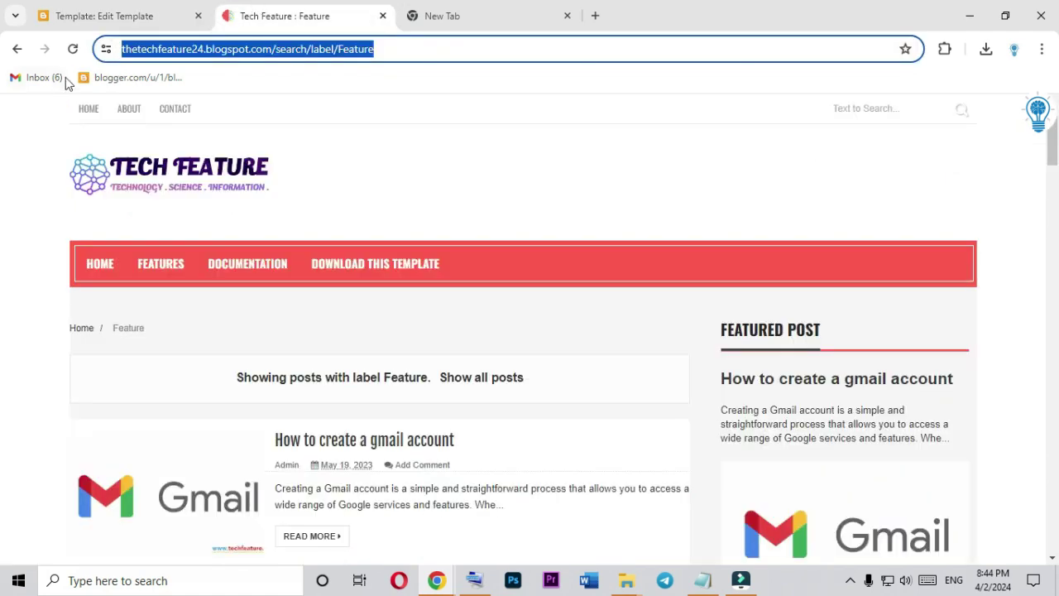
click(103, 267)
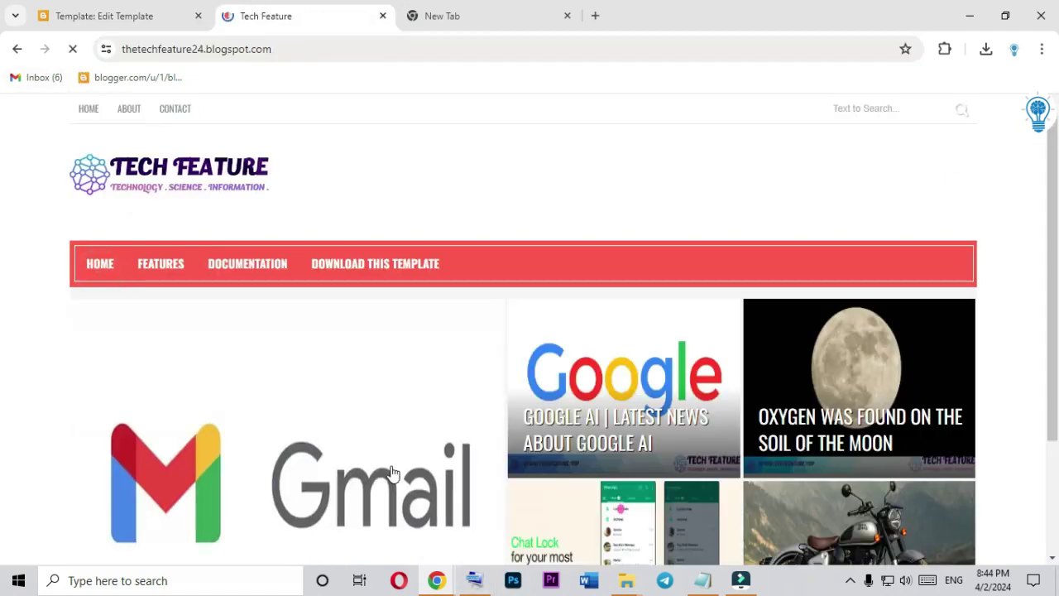
click(166, 266)
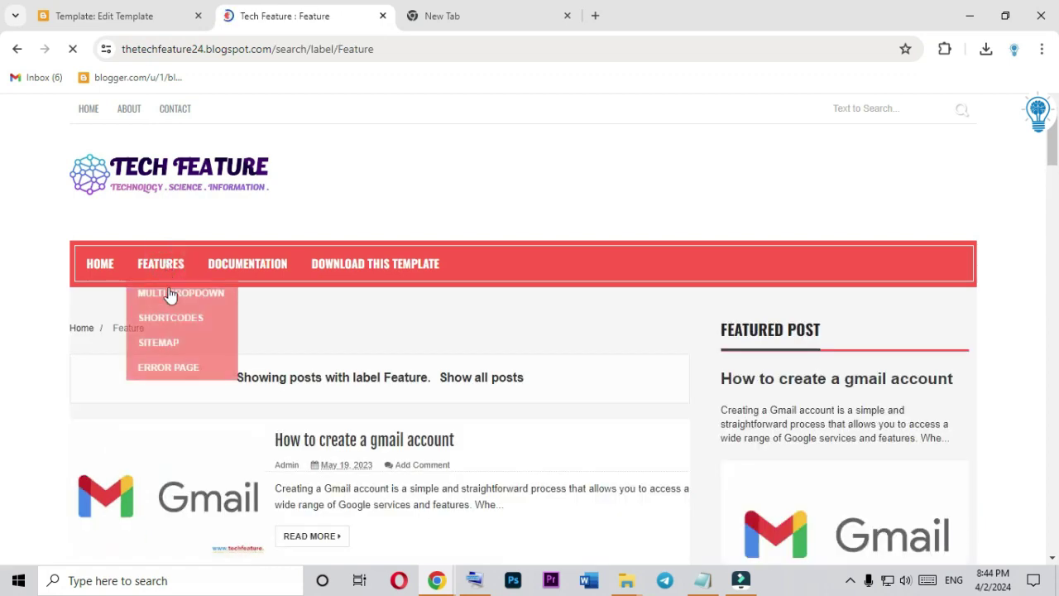
scroll(470, 431, down, 2)
scroll(470, 431, down, 2)
scroll(471, 435, up, 4)
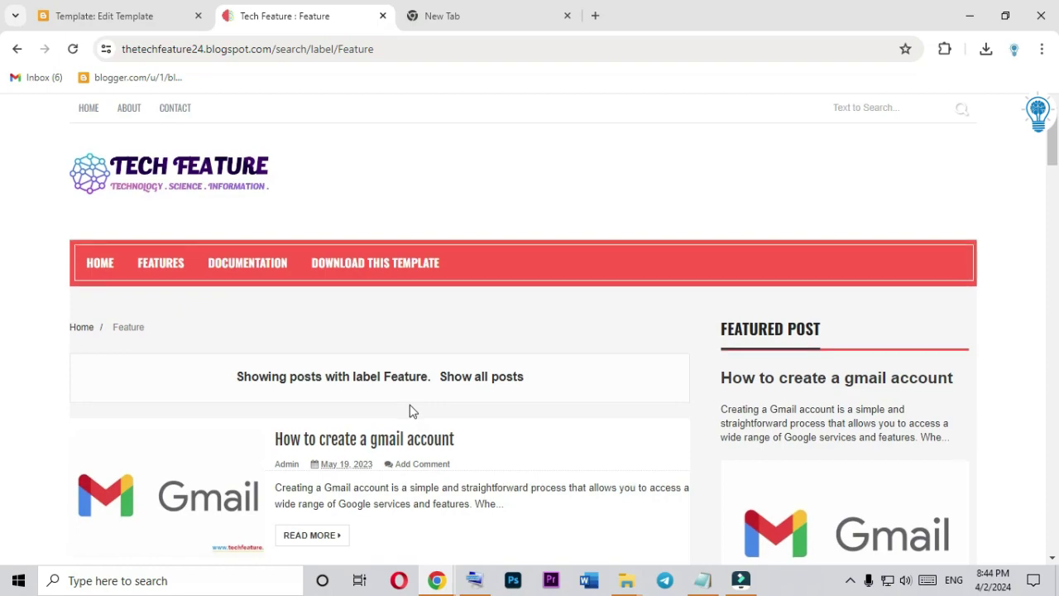
scroll(408, 411, down, 10)
scroll(409, 411, down, 18)
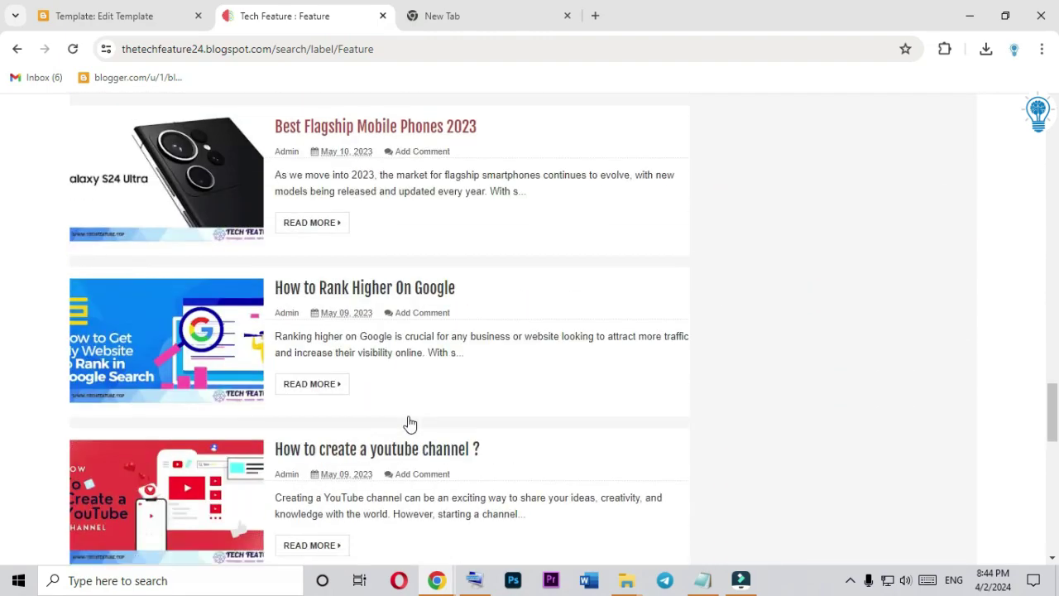